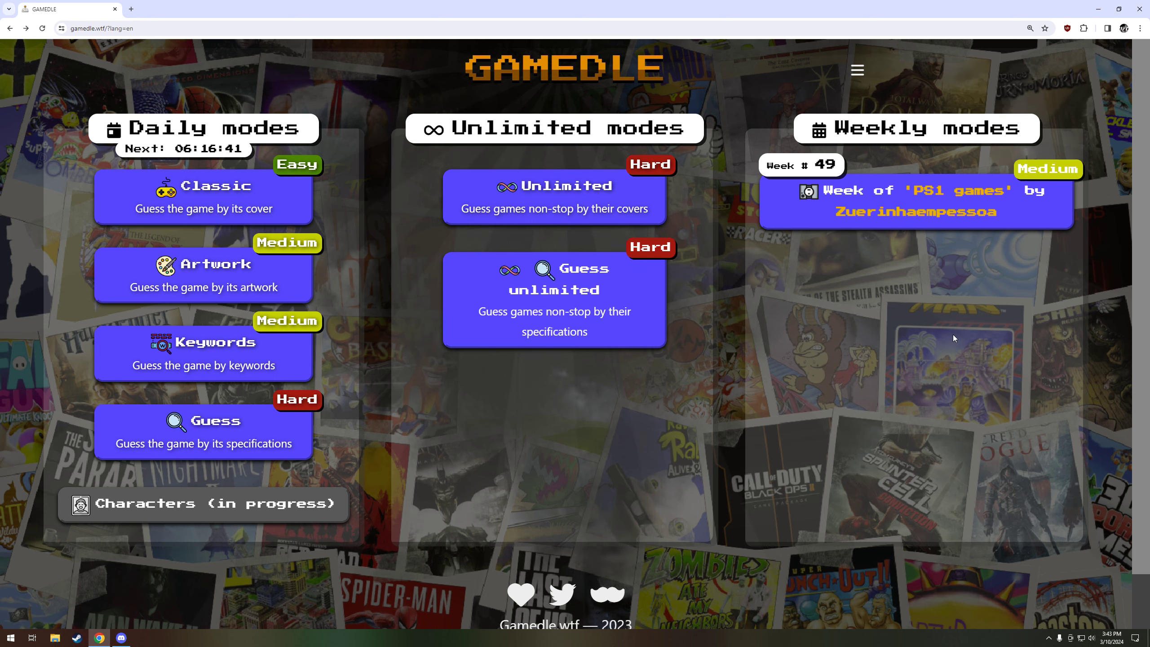
Enter Guess unlimited mode and keep the match customization at no year limit
left_click(554, 299)
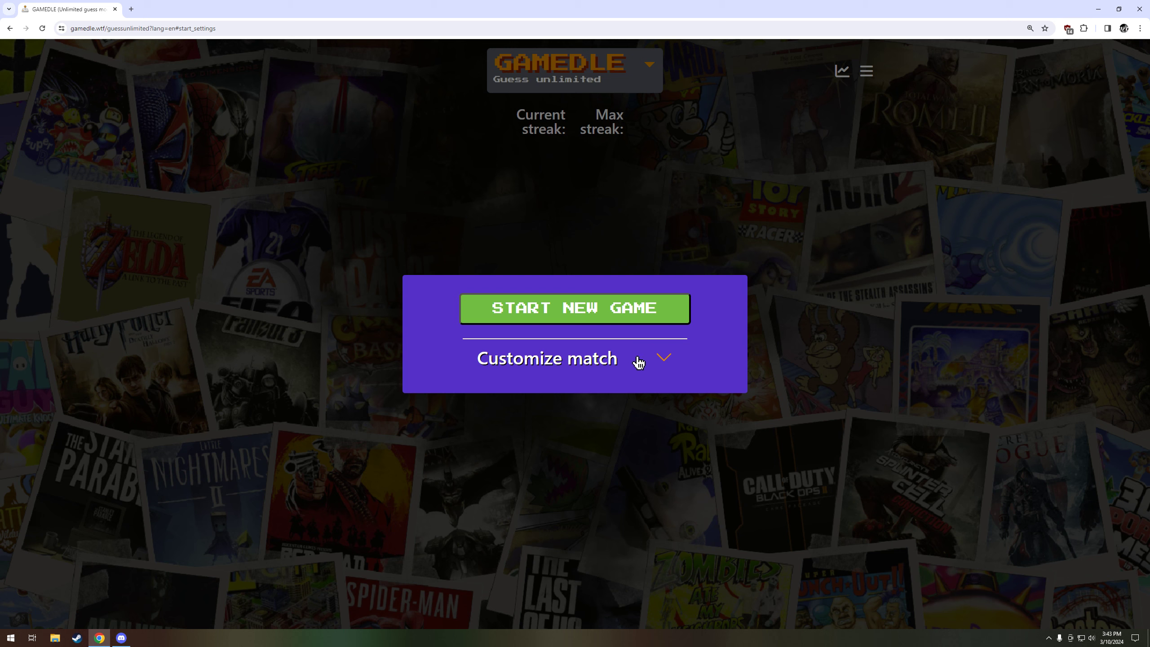
left_click(663, 357)
left_click(625, 308)
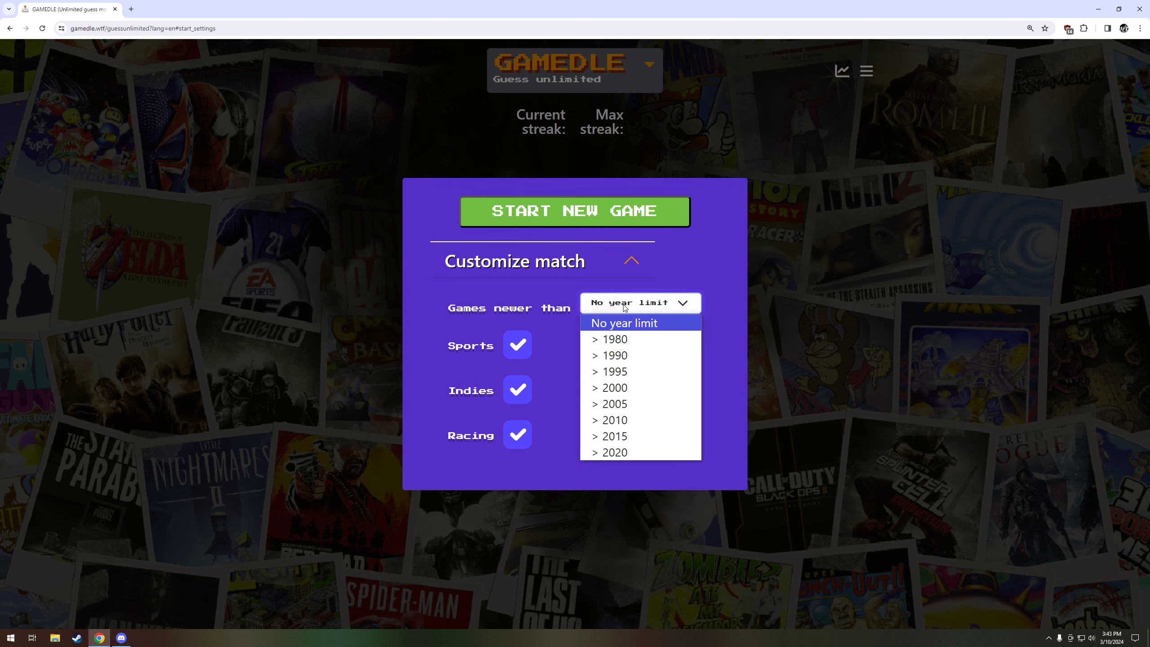
left_click(624, 307)
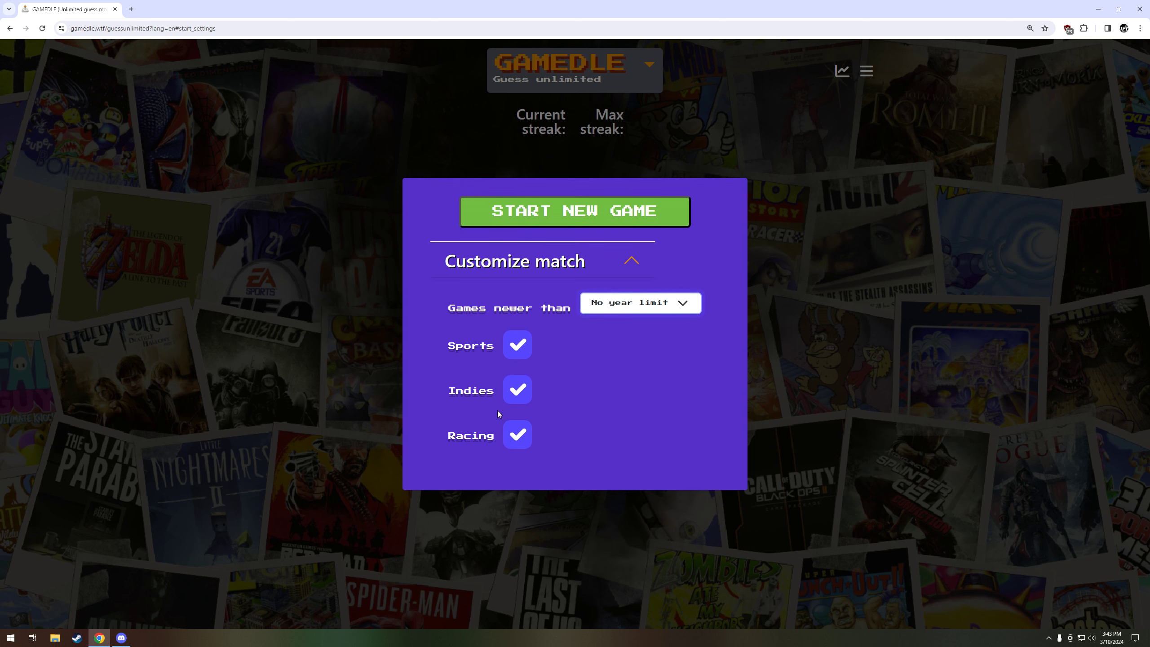
Keep Indies included after toggling it and start the new game with 10 lives
left_click(521, 394)
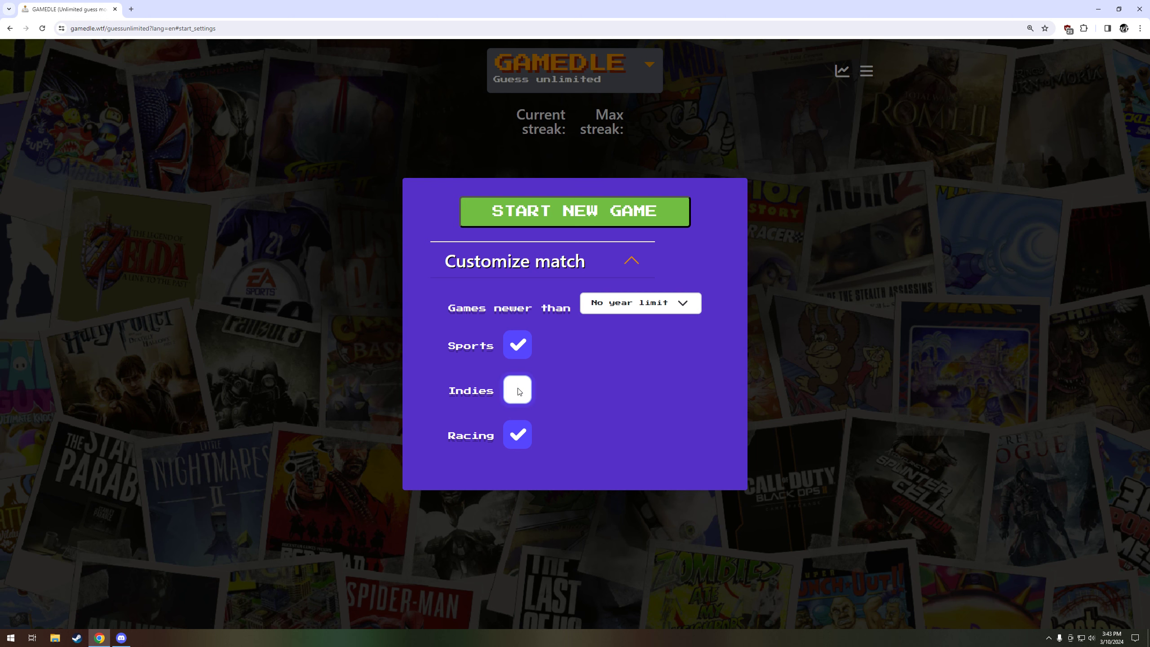
left_click(520, 391)
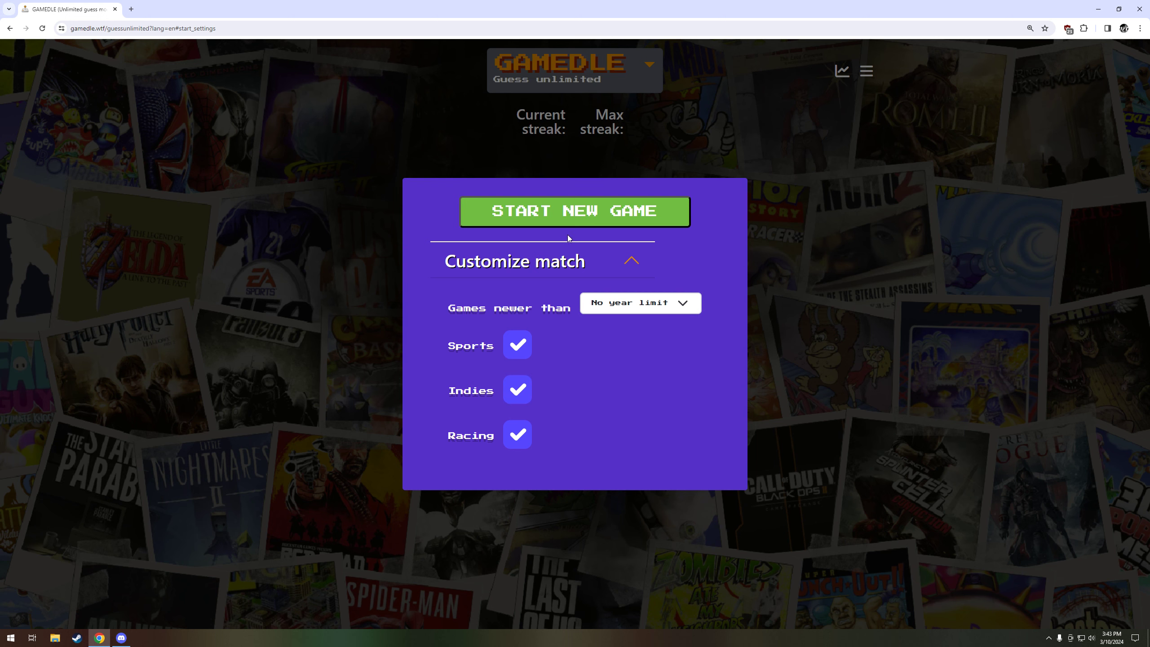
left_click(570, 214)
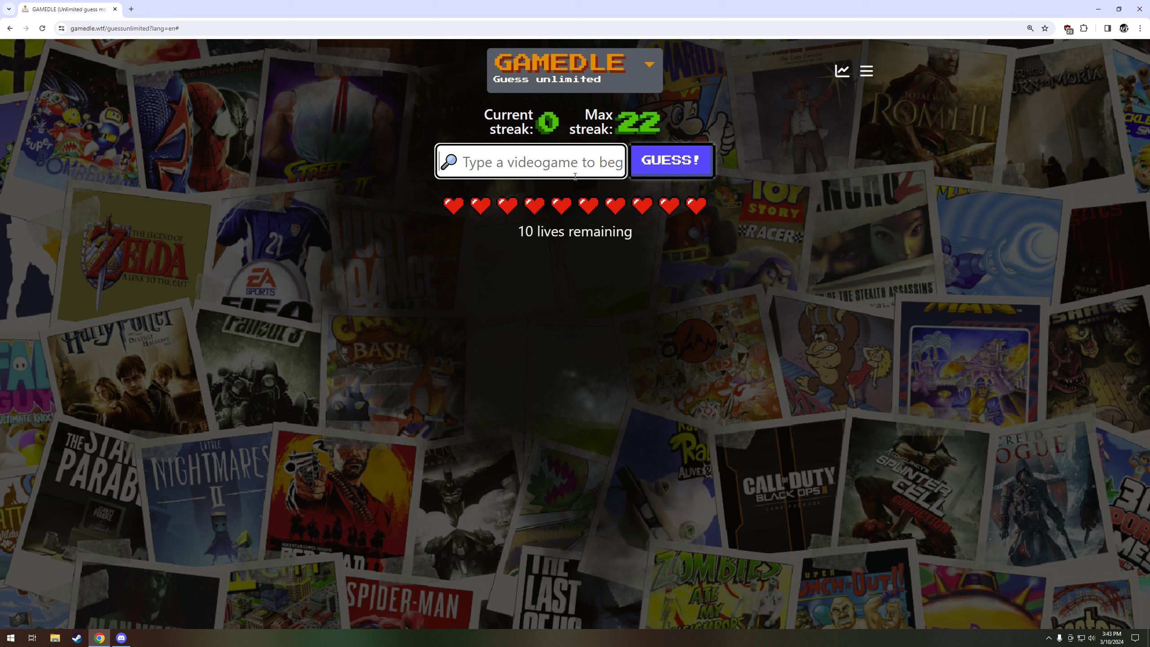
type("gran tu")
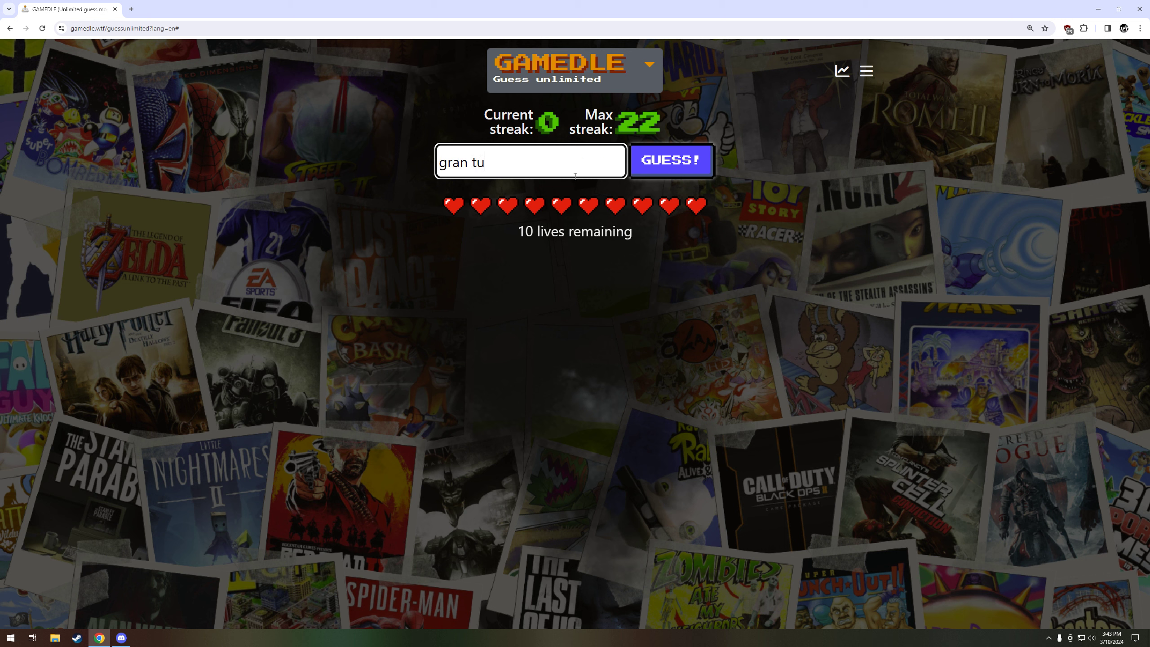
type("rismo 3")
Submit Gran Turismo 2 as the first guess of the round
key("BackSpace")
type("2")
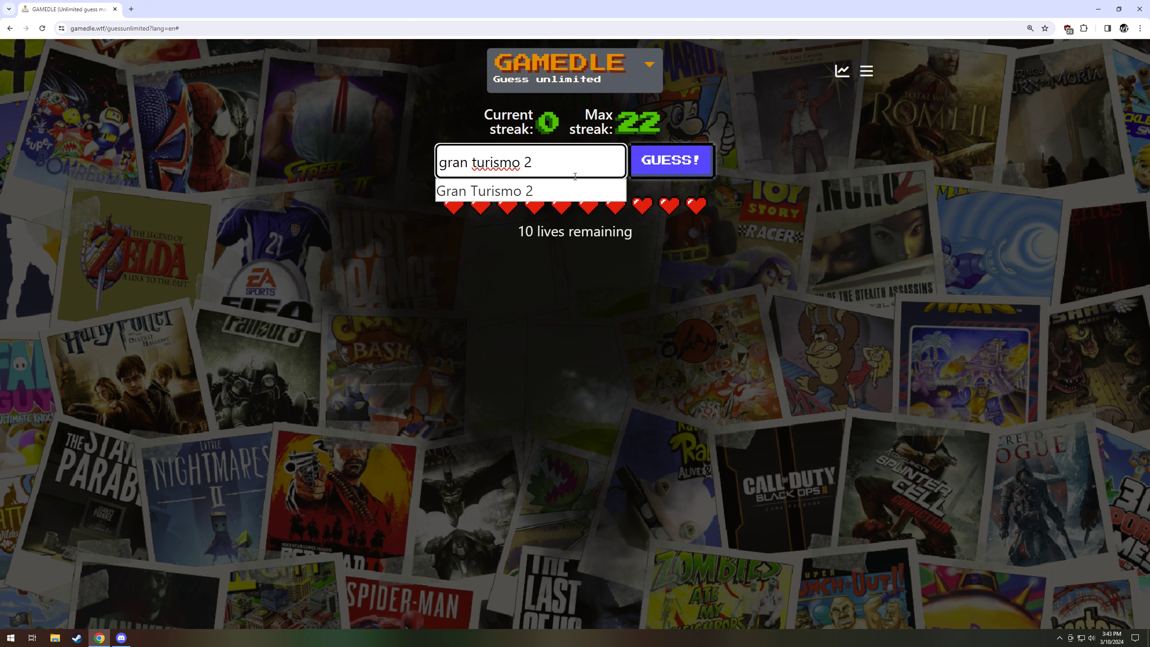
left_click(485, 191)
key("Return")
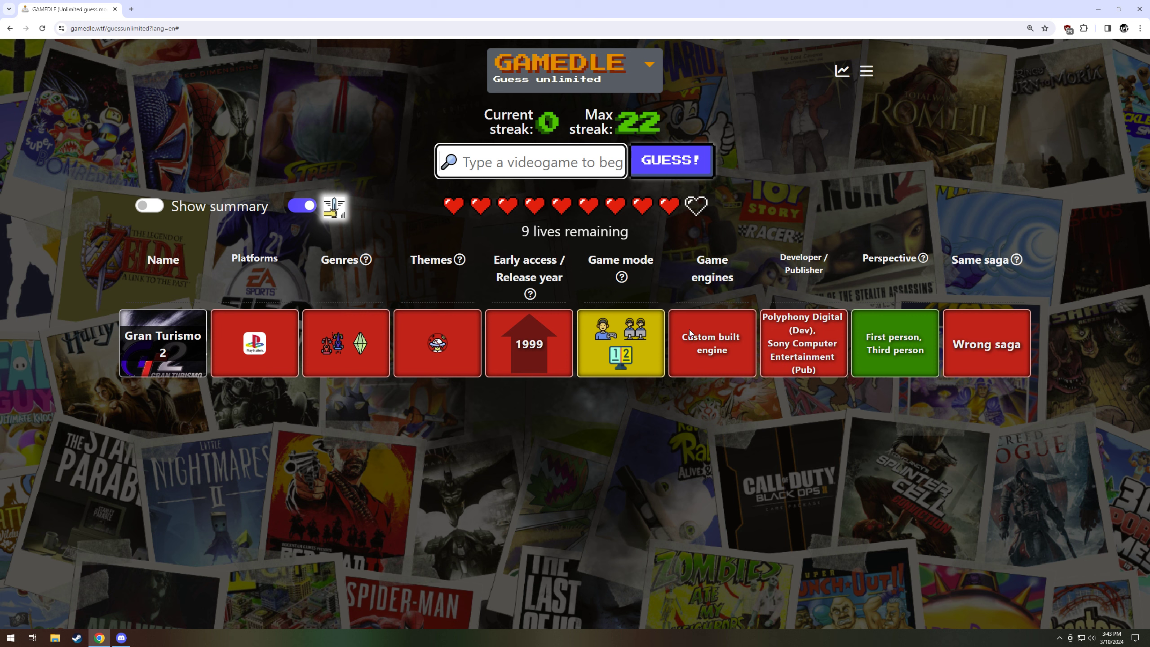
left_click(572, 166)
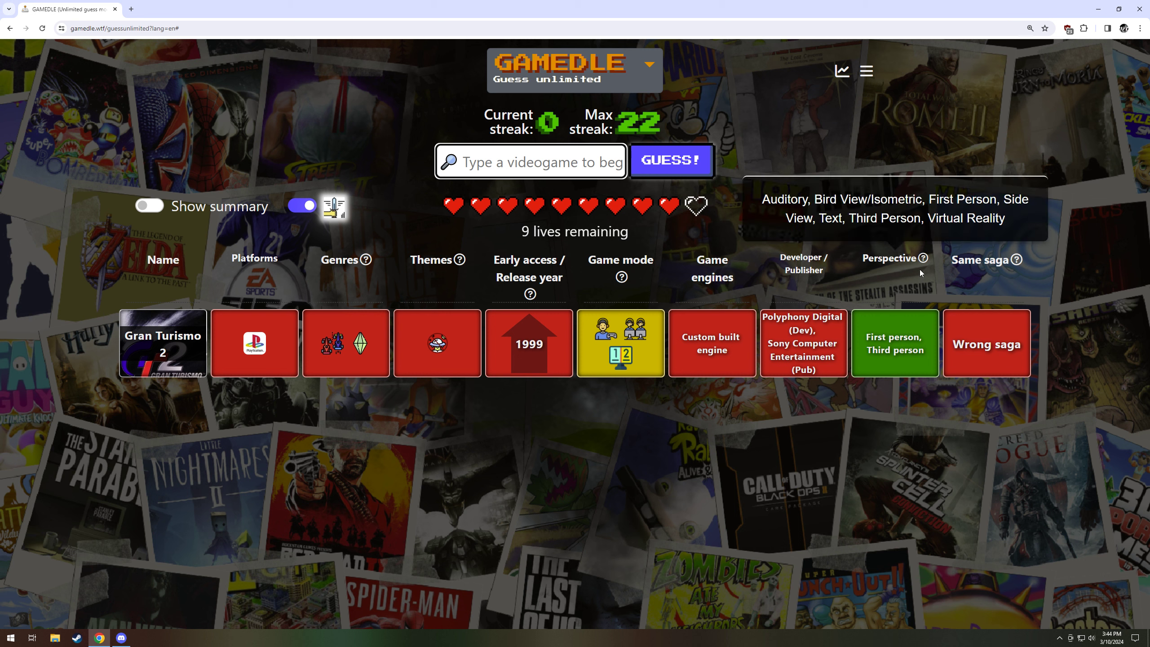
left_click(866, 343)
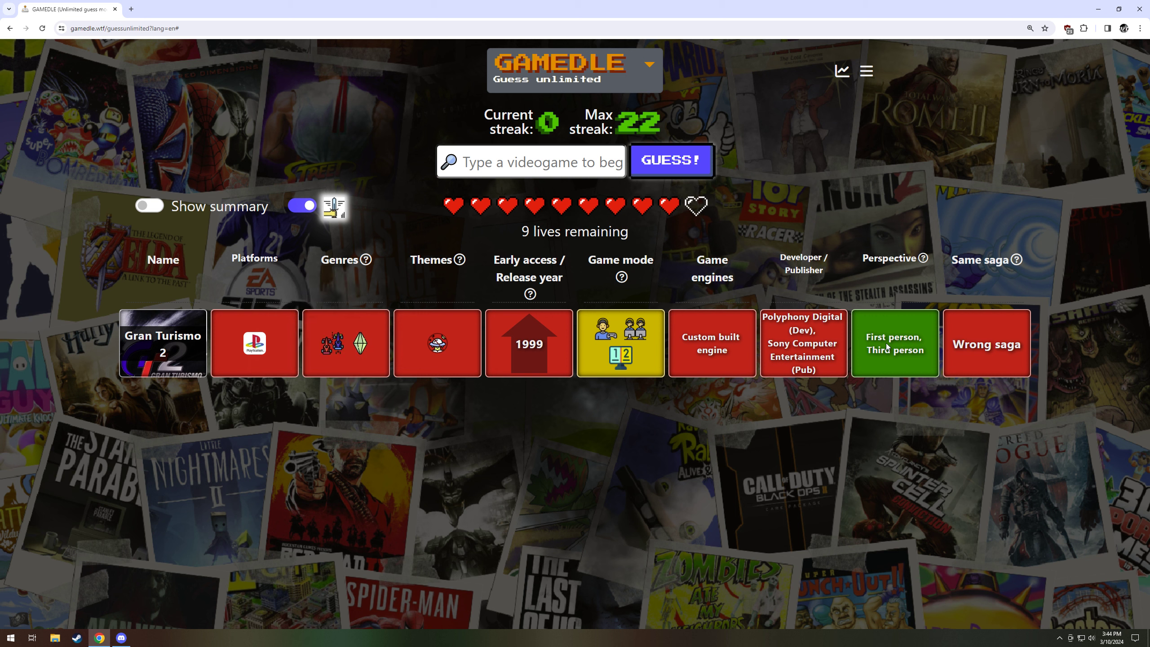
Correct the typed title and submit Grand Theft Auto V as the second guess
left_click(519, 155)
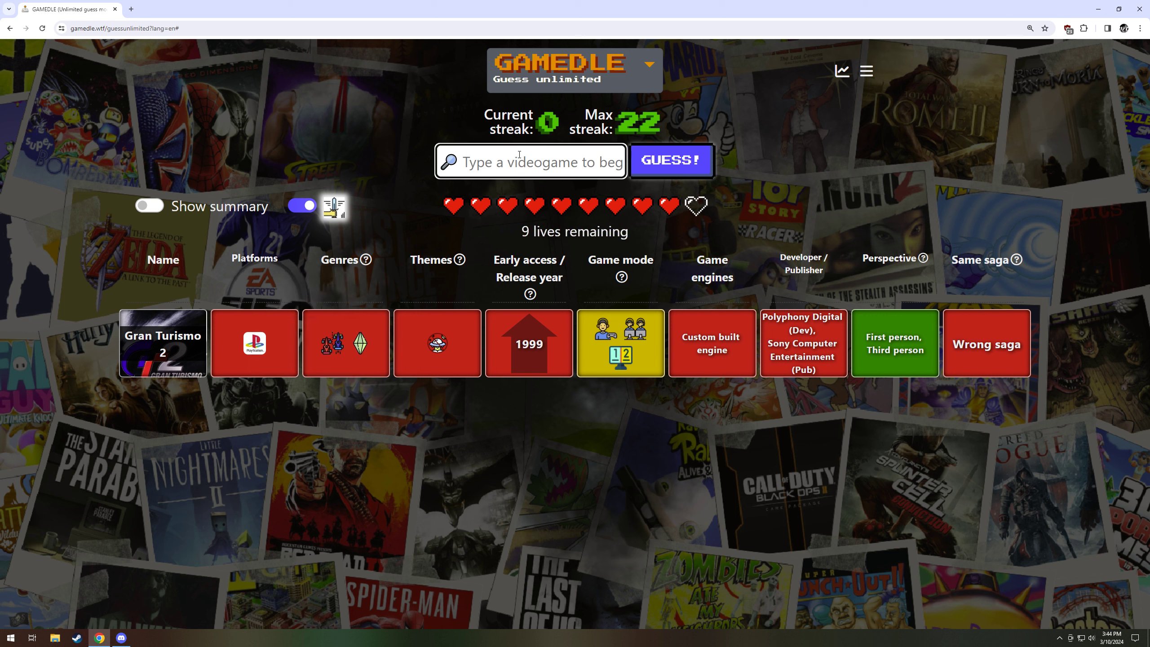
type("grasn")
key("BackSpace")
key("BackSpace")
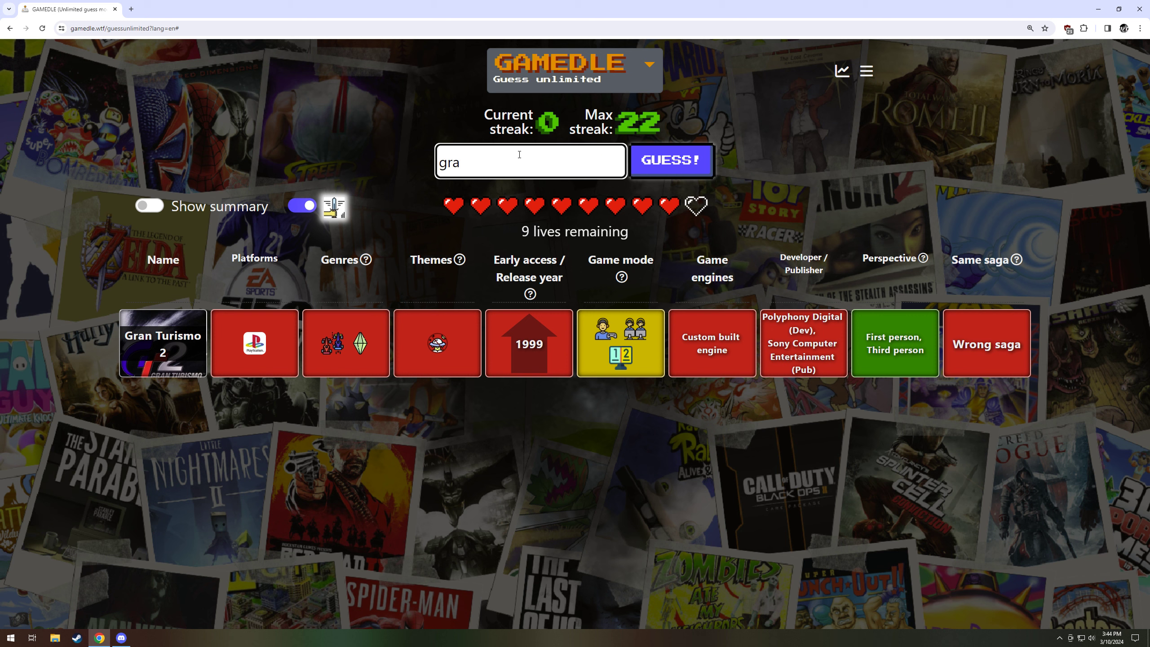
key("BackSpace")
type("and thje")
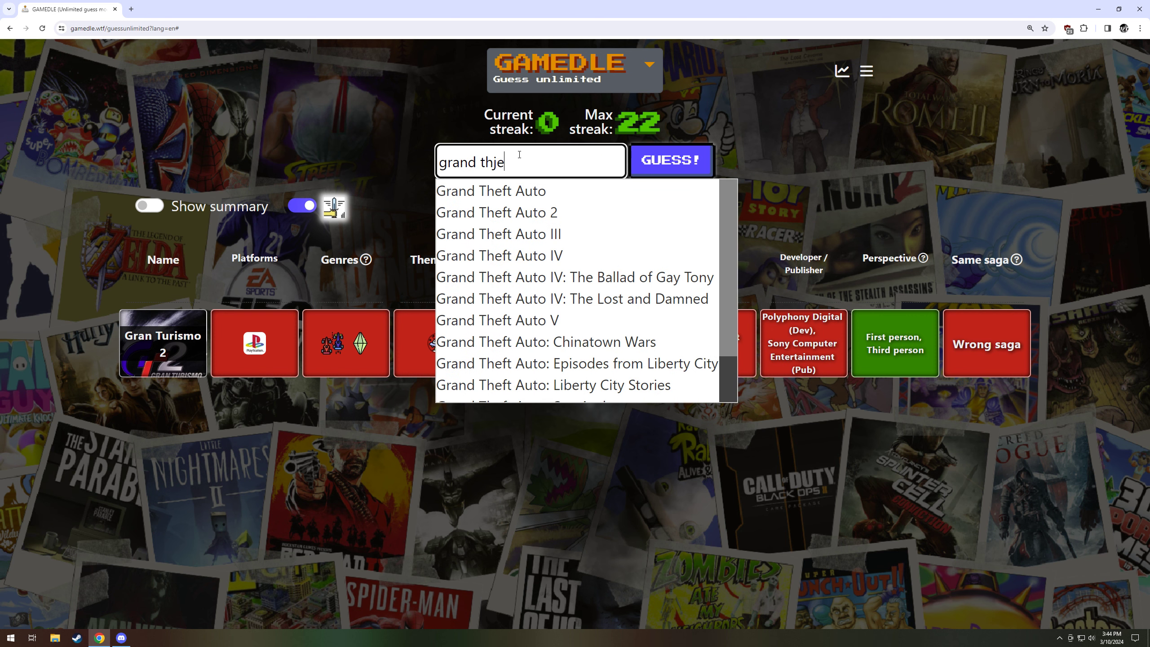
key("BackSpace")
key("BackSpace")
type("ef")
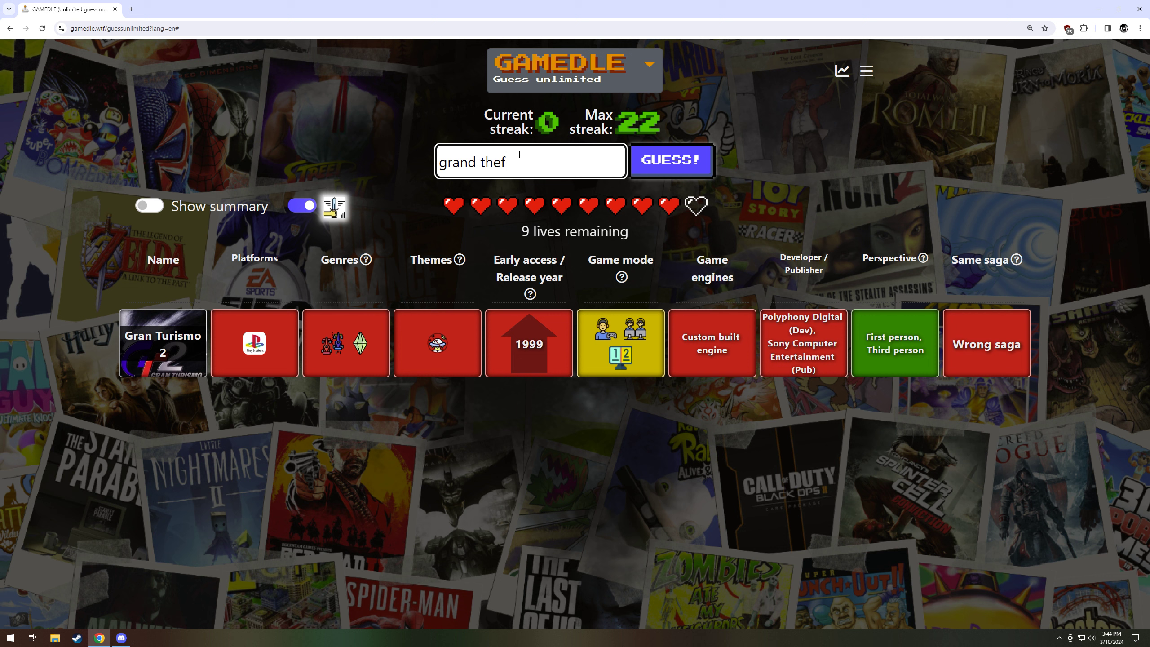
type("t auto 4")
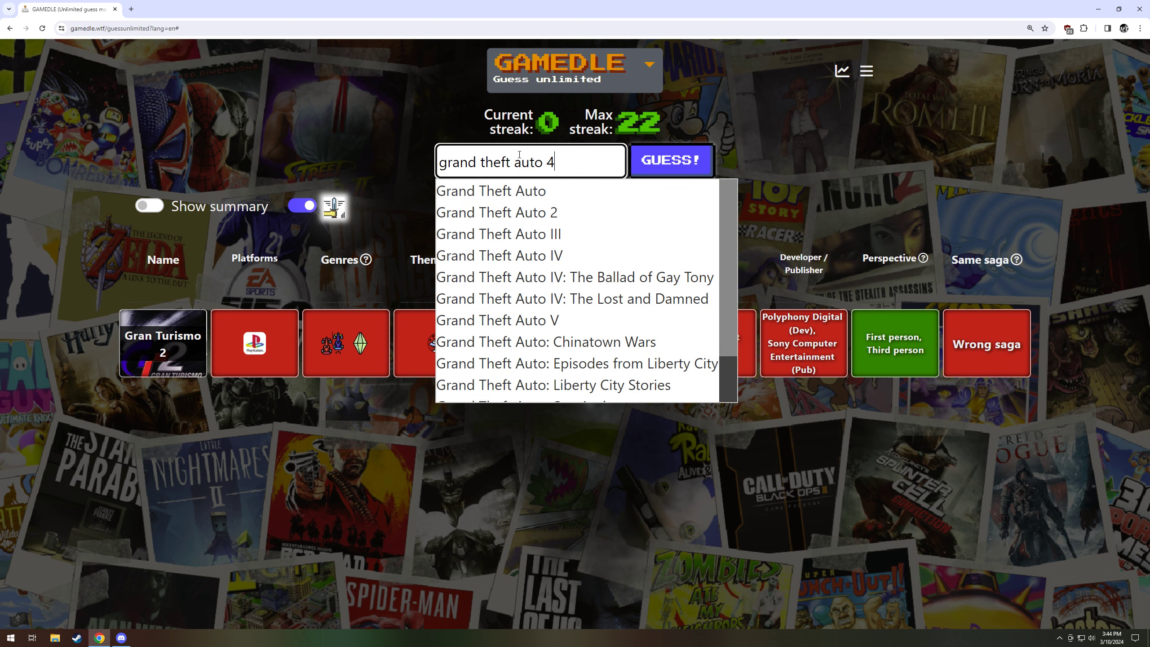
key("BackSpace")
type("5")
key("BackSpace")
type("v")
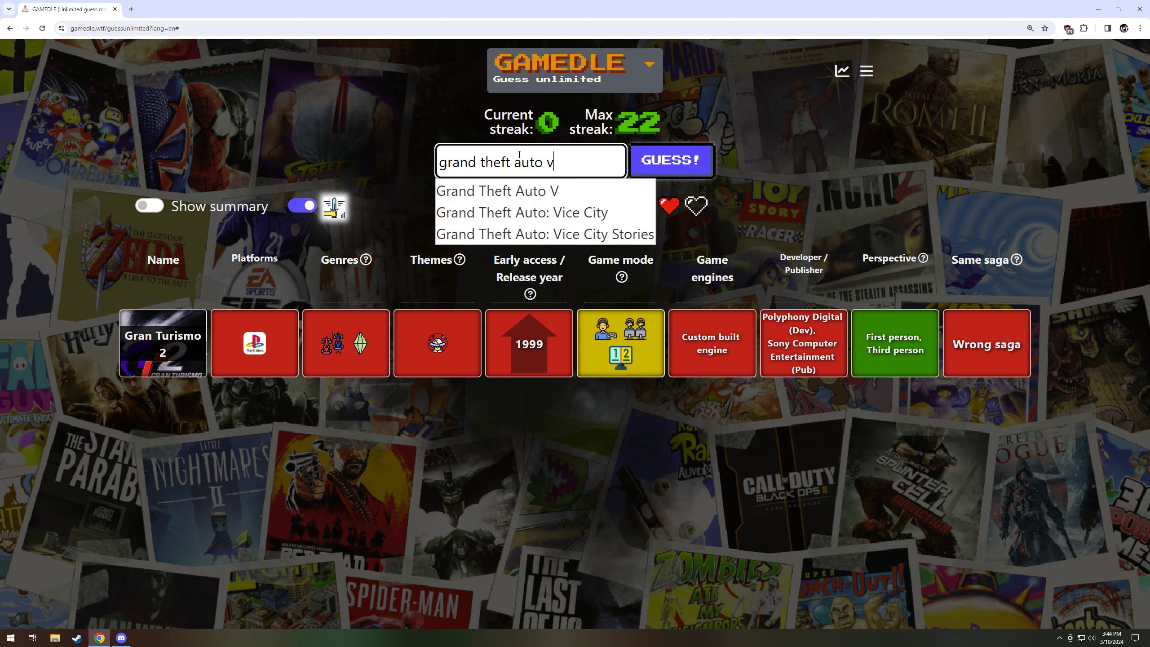
key("Down")
key("Return")
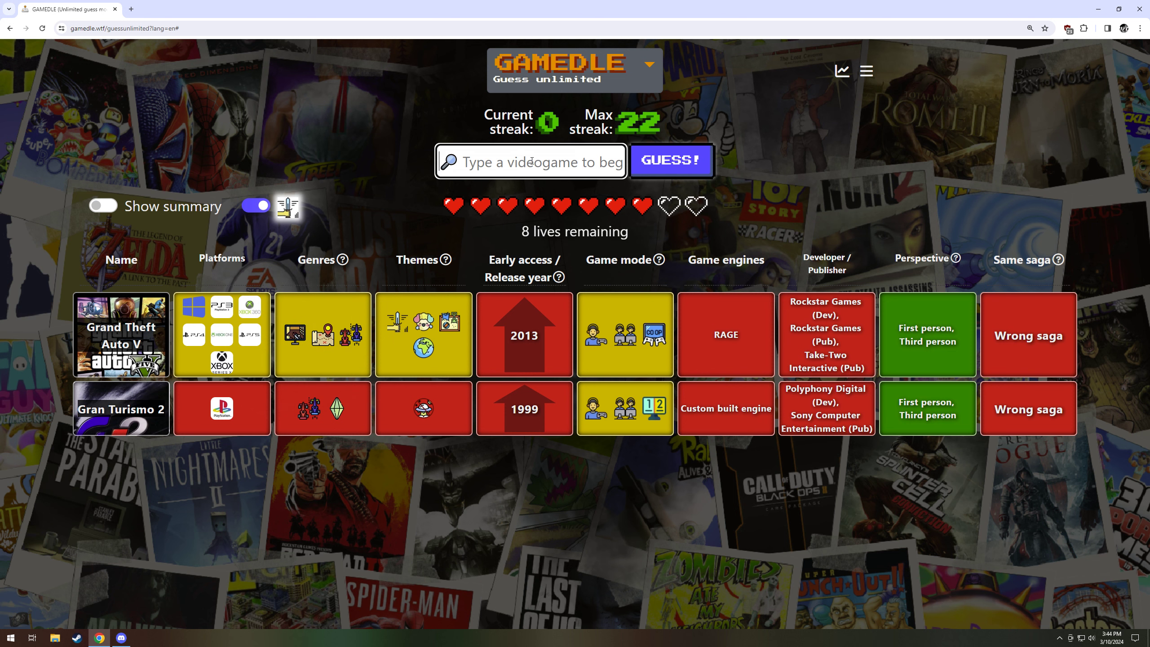
type("pubg")
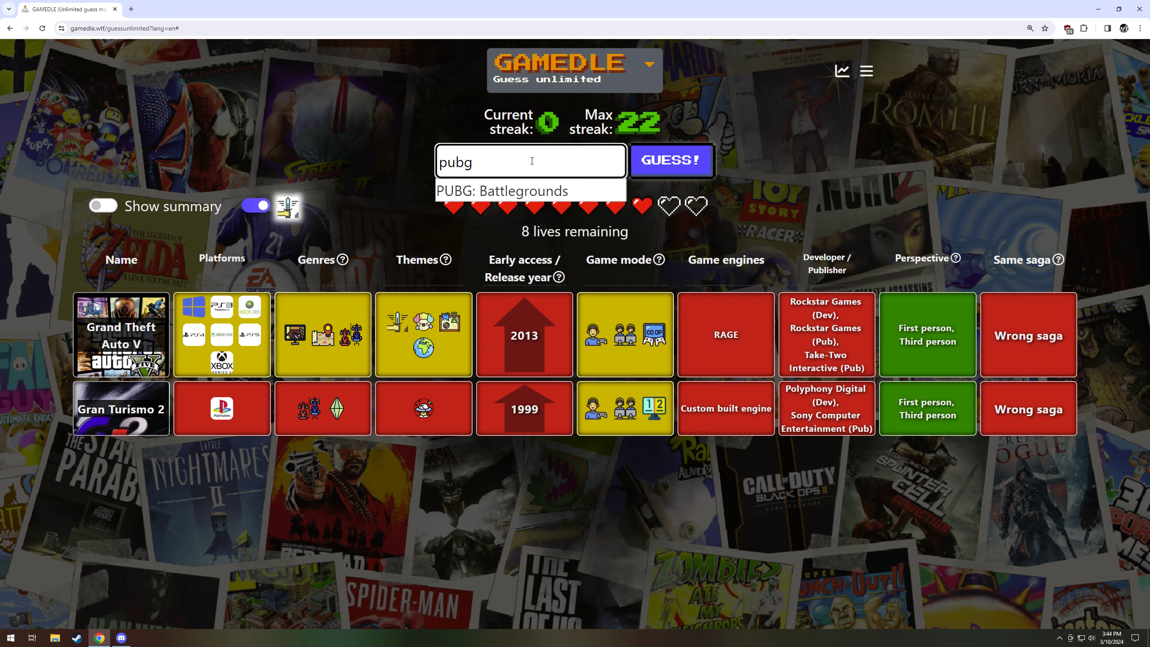
Submit PUBG: Battlegrounds as the third guess, leaving 7 lives
left_click(575, 191)
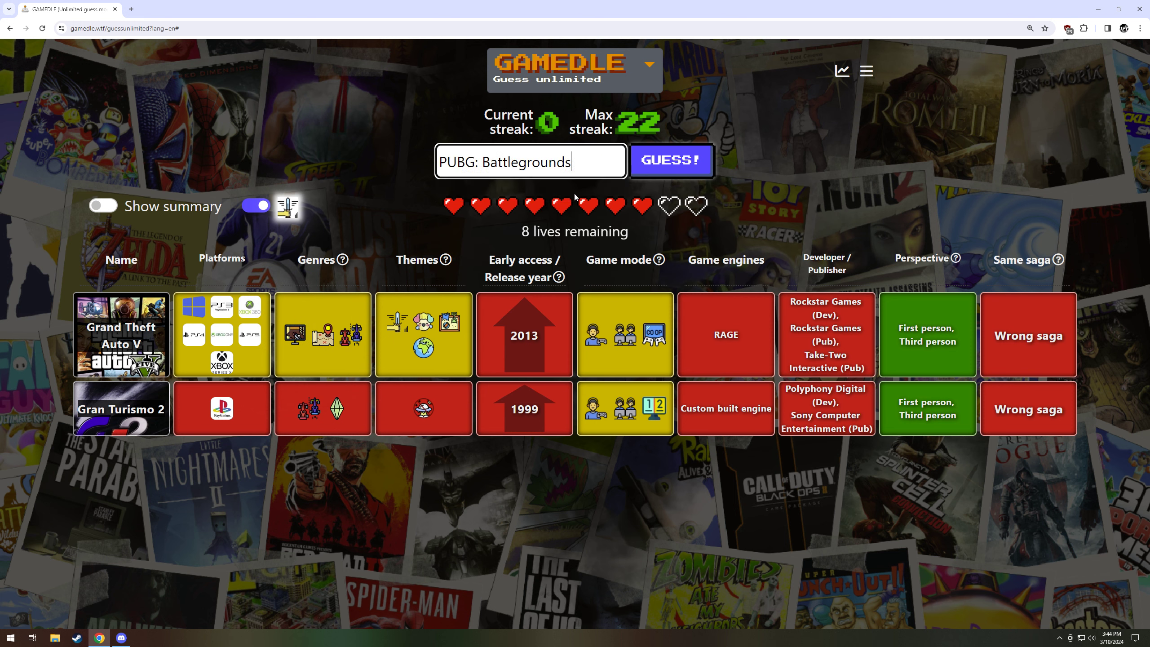
left_click(688, 166)
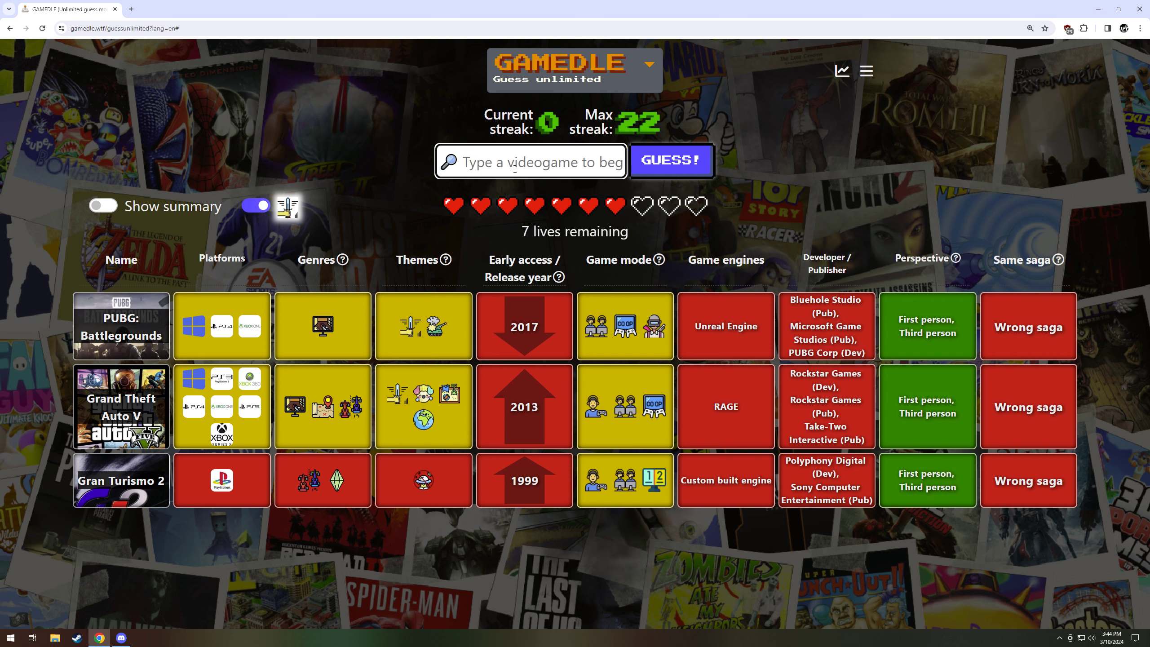
type("rainbow")
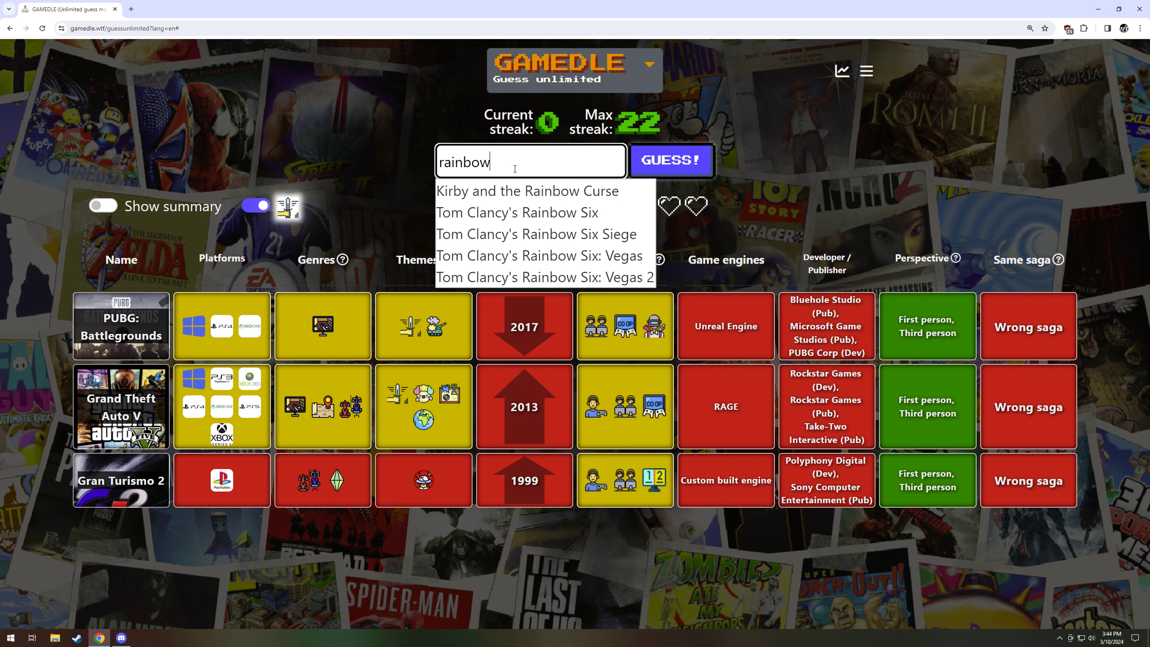
Pick Tom Clancy's Rainbow Six Siege and look it up on Google before returning
left_click(549, 236)
triple_click(534, 160)
right_click(534, 160)
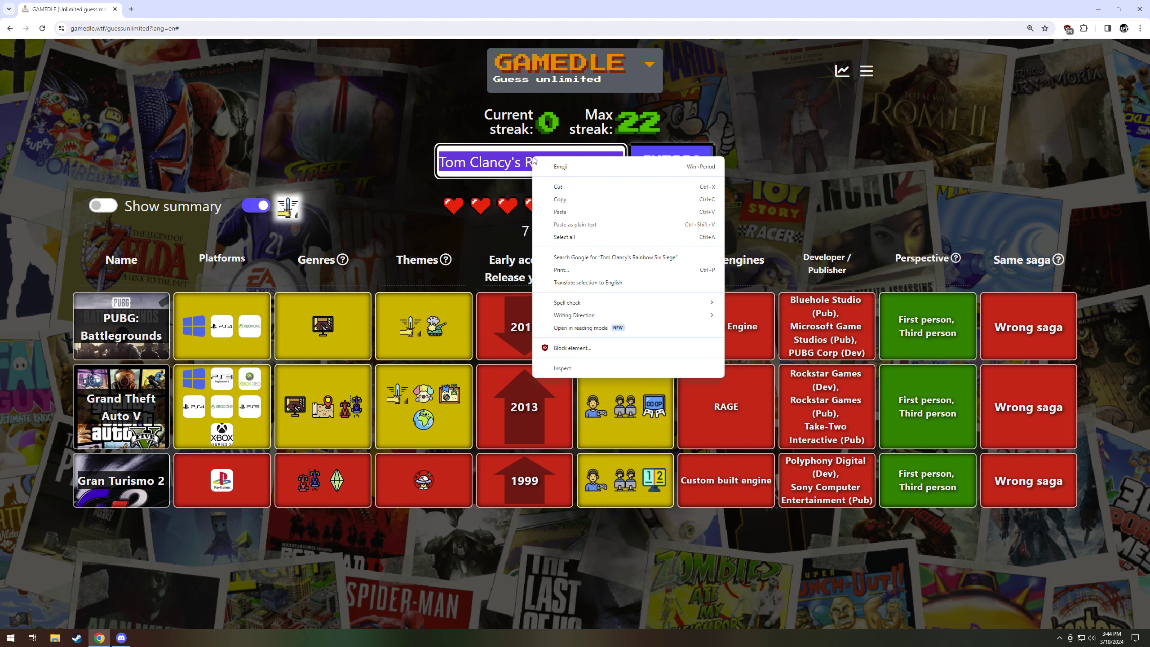
left_click(579, 259)
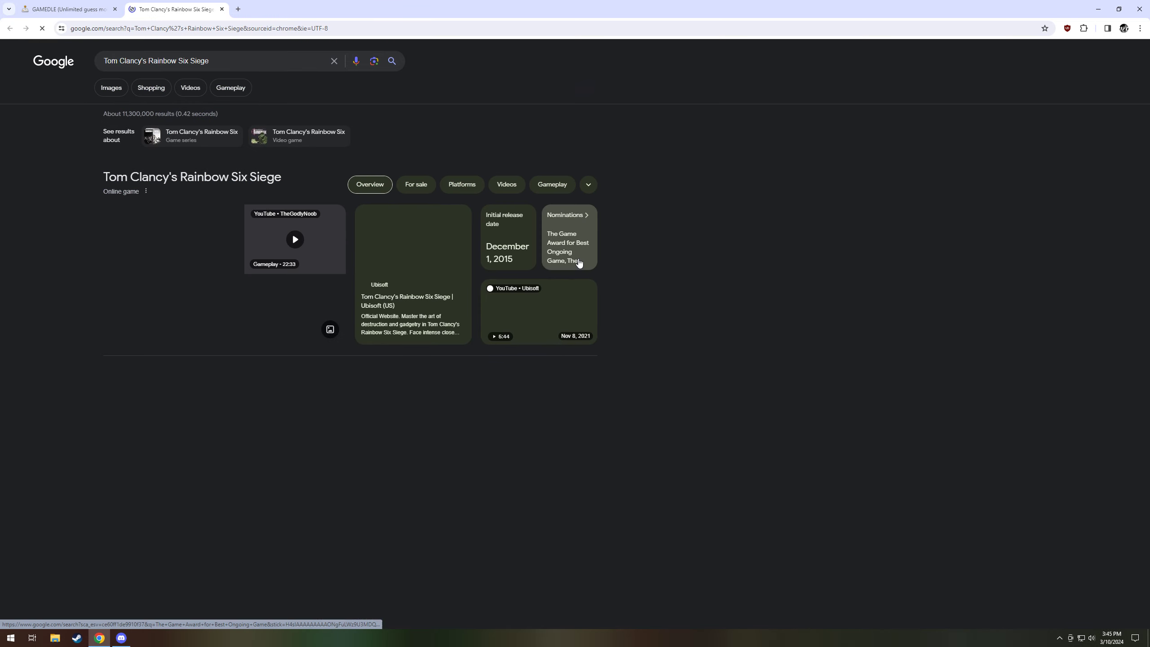
left_click(222, 9)
Submit Tom Clancy's Rainbow Six Siege as the fourth guess, leaving 6 lives
left_click(672, 162)
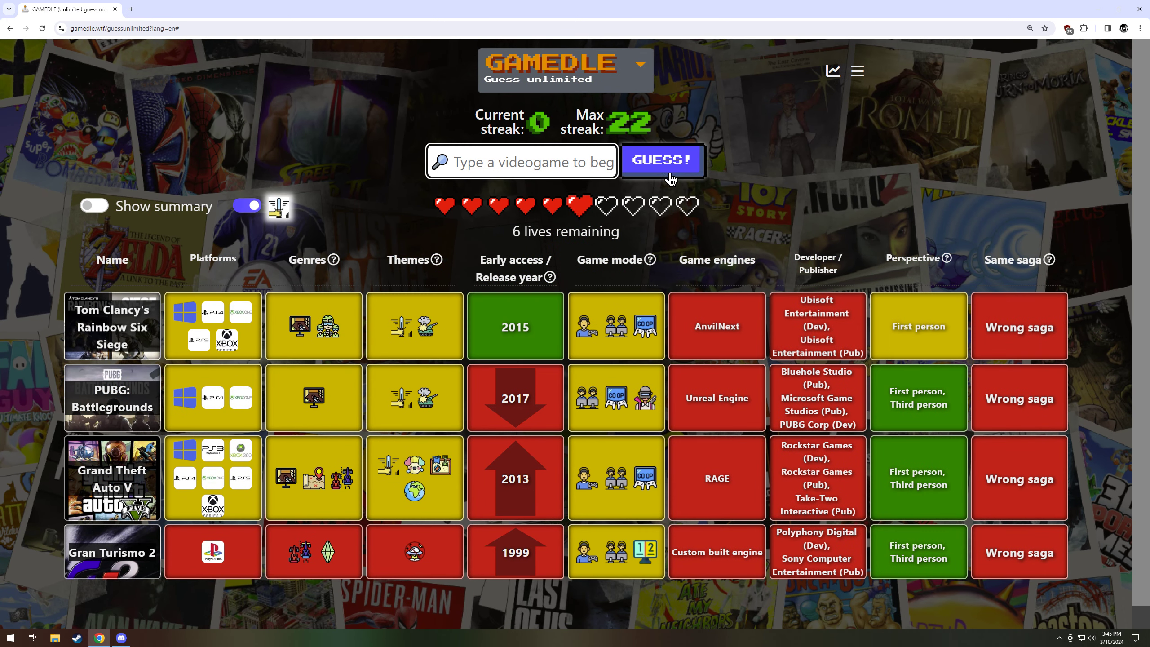
left_click(899, 327)
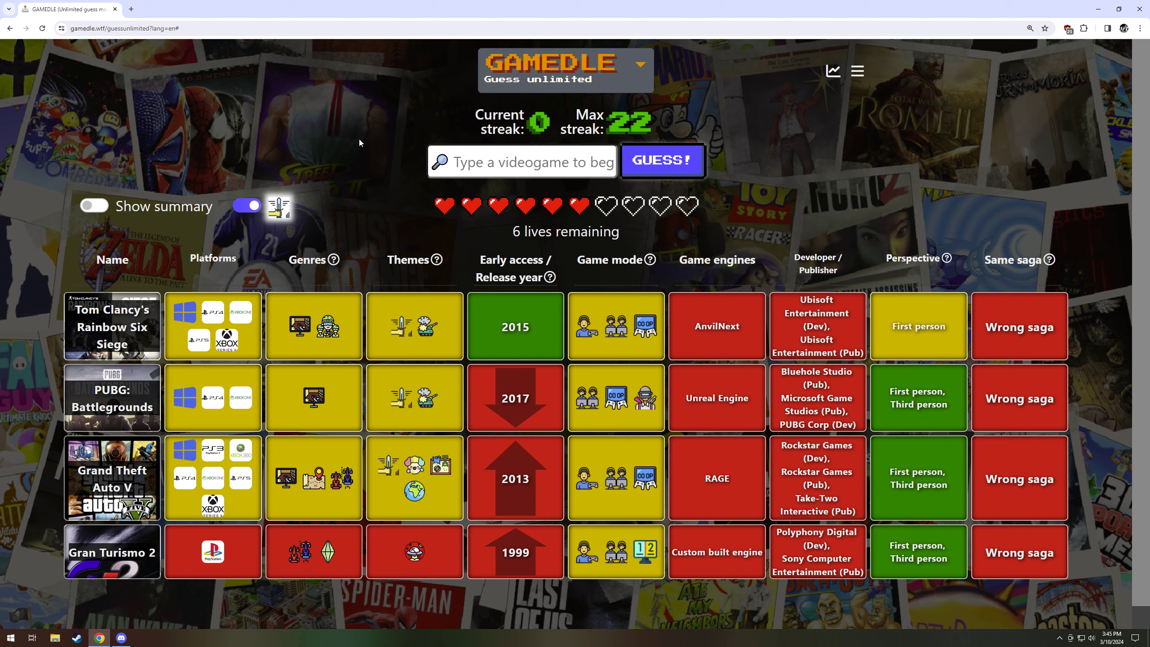
Search Google for Call of Duty games by year in a new tab, then return to Gamedle
left_click(131, 10)
type("ca")
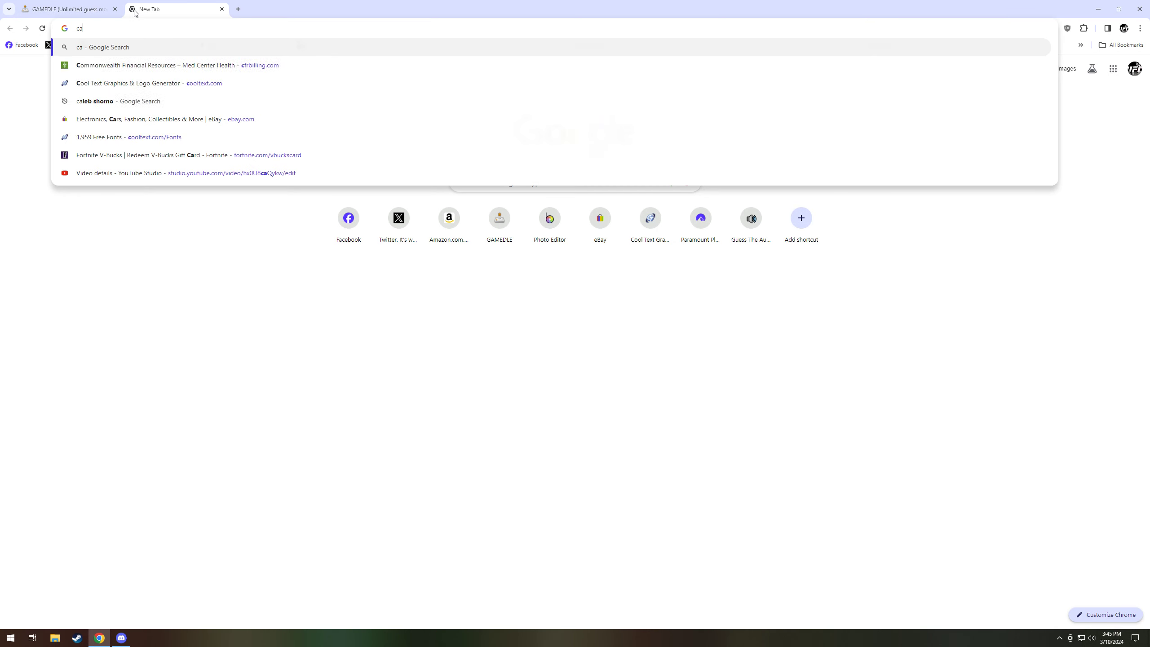
type("ll of ")
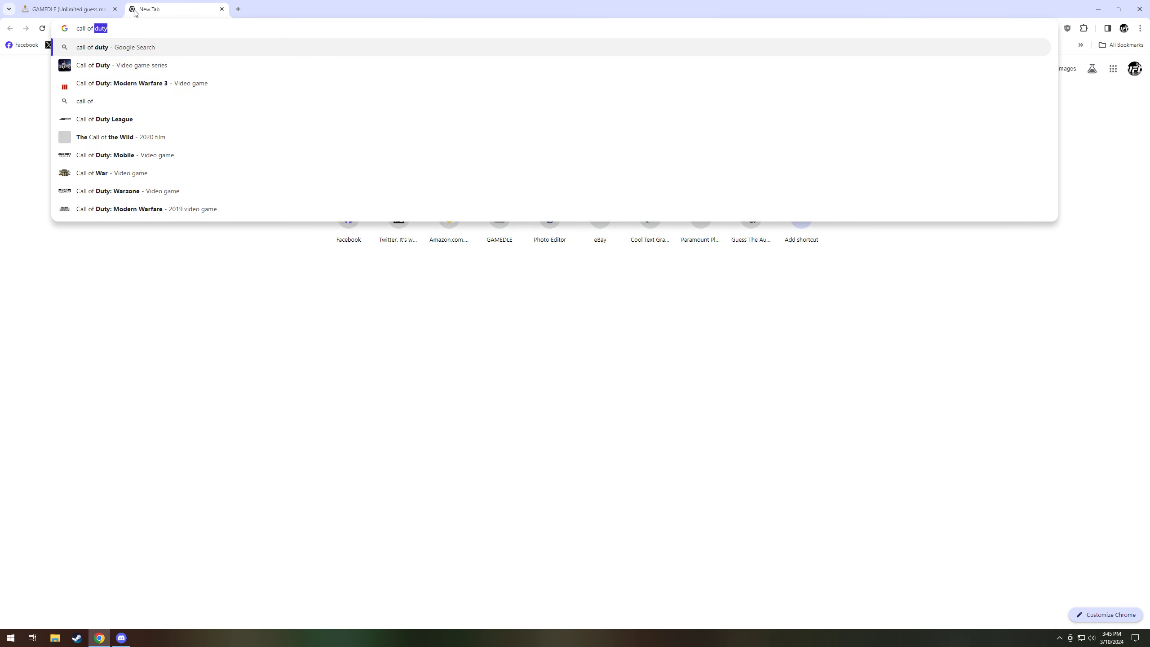
type("duty games by year")
key("Return")
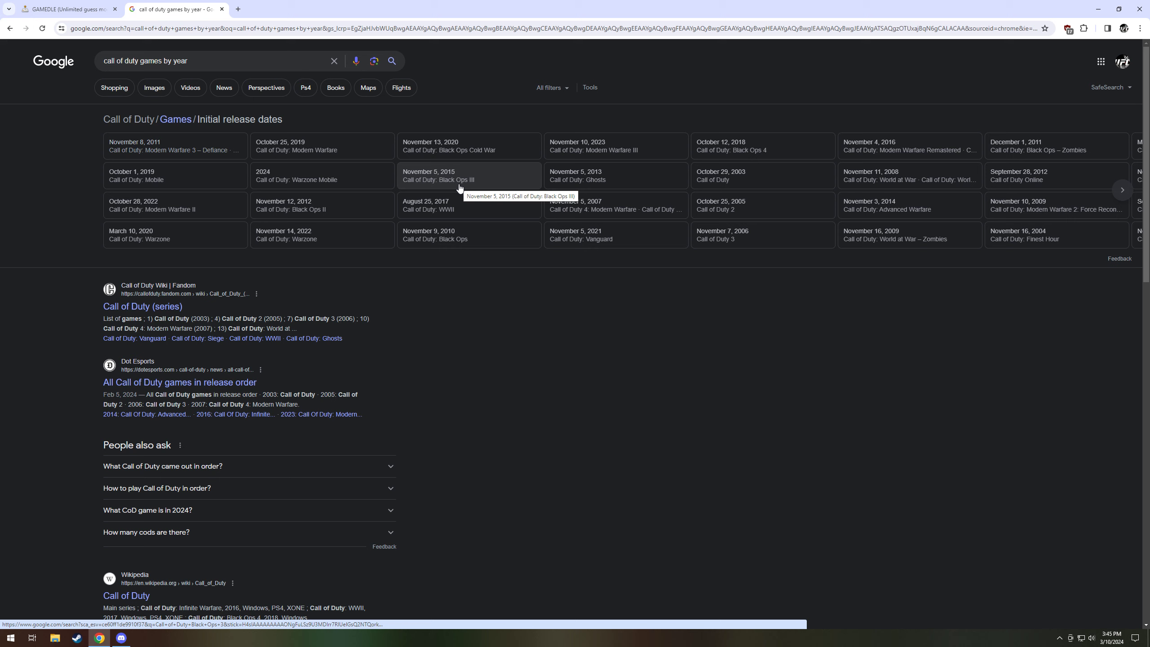
left_click(67, 9)
Submit Call of Duty: Black Ops III as the fifth guess, leaving 5 lives
left_click(521, 166)
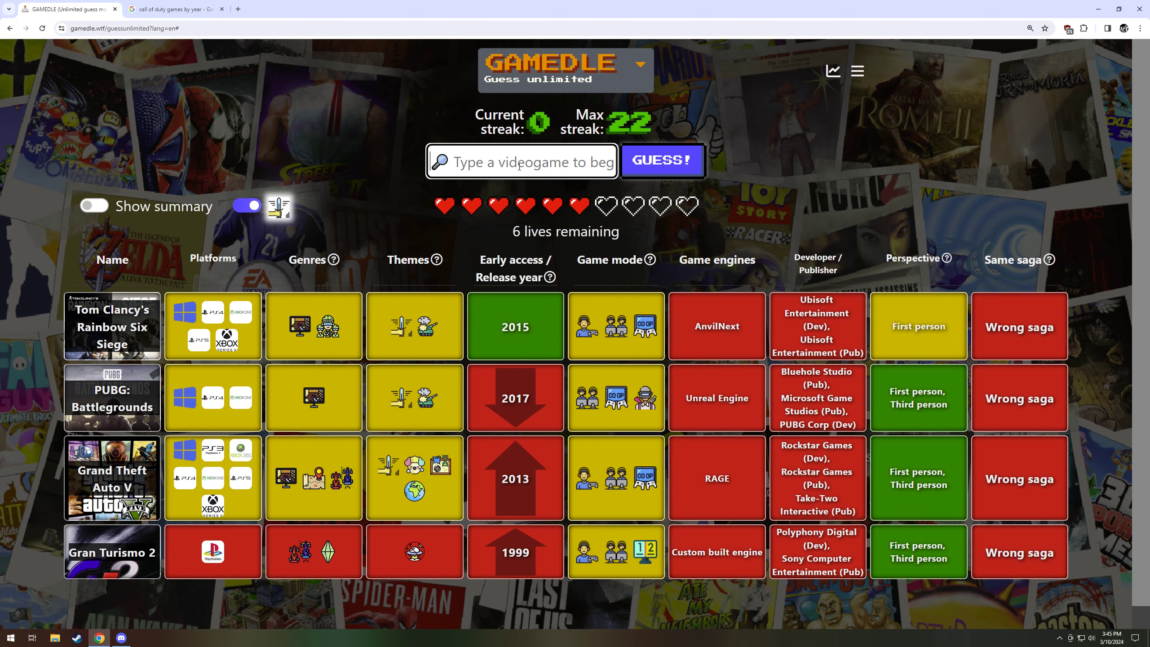
type("black o")
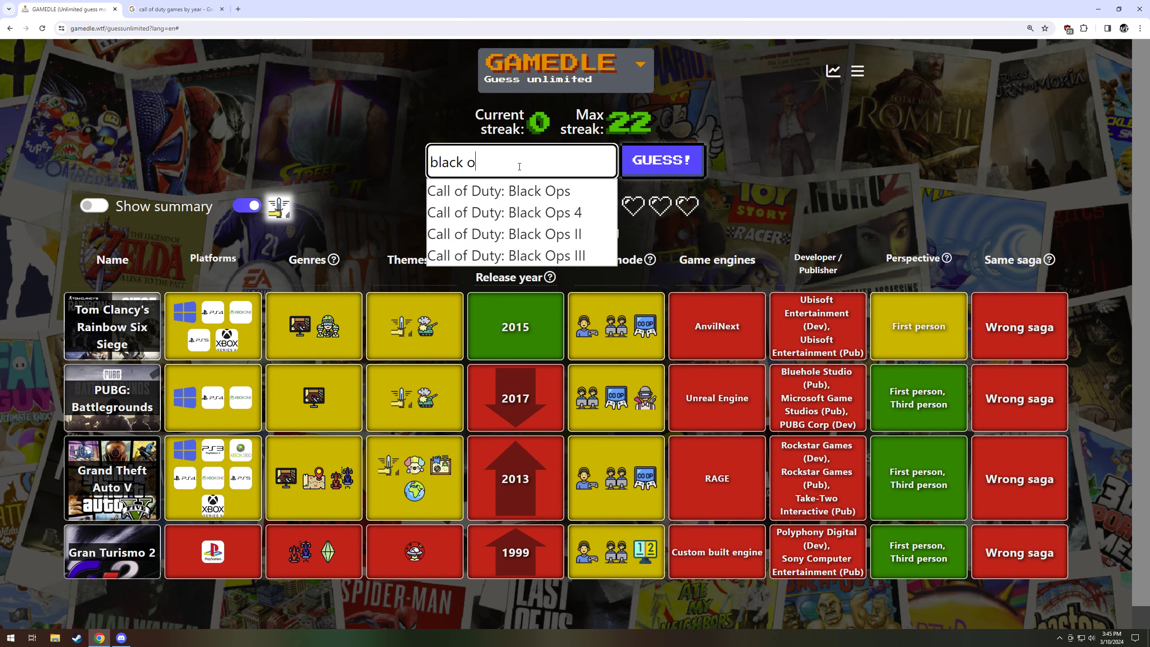
key("Down")
key("Down")
key("Down")
key("Down")
key("Return")
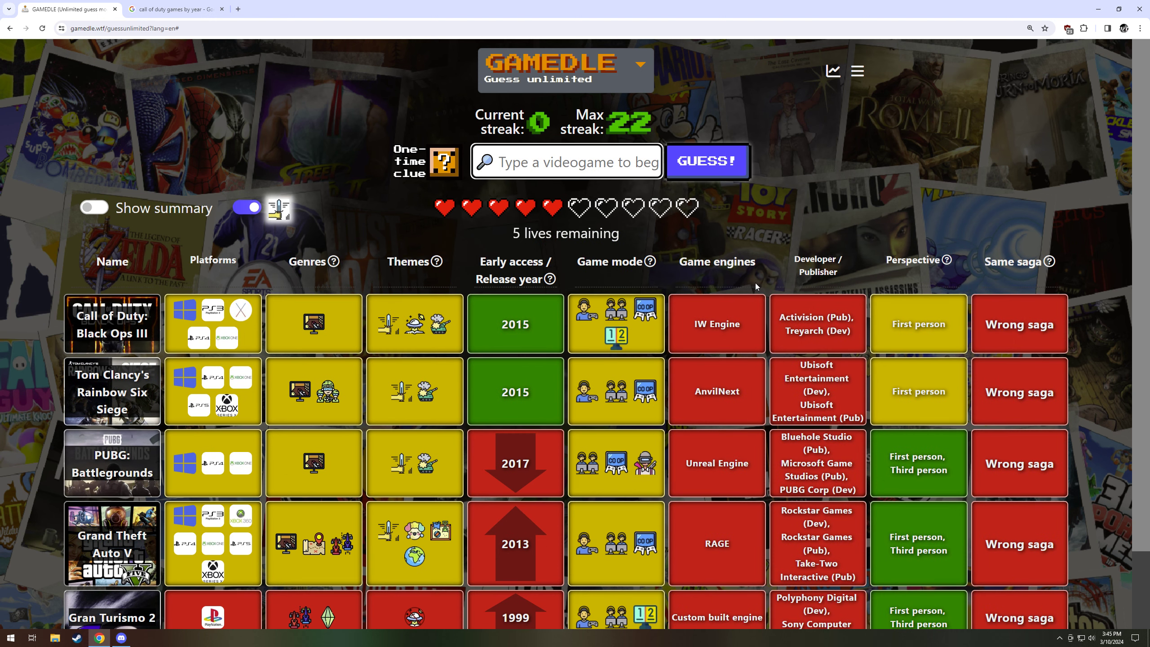
scroll(754, 275, "down", 1)
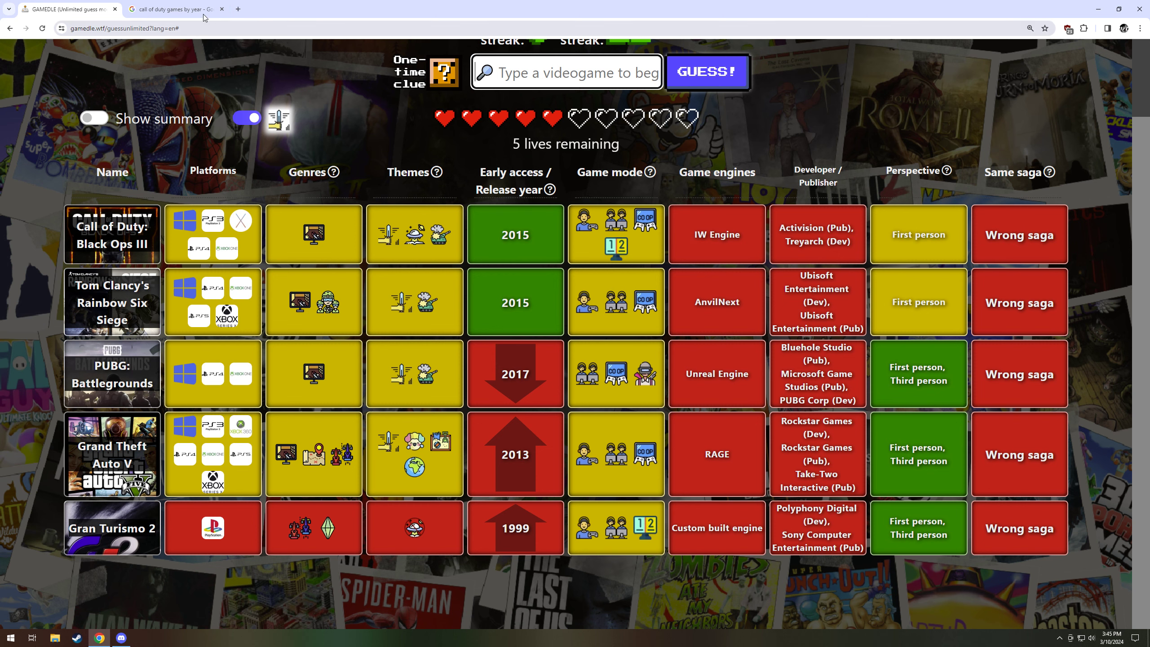
Search Google for Battlefield games by year and return to Gamedle
left_click(176, 10)
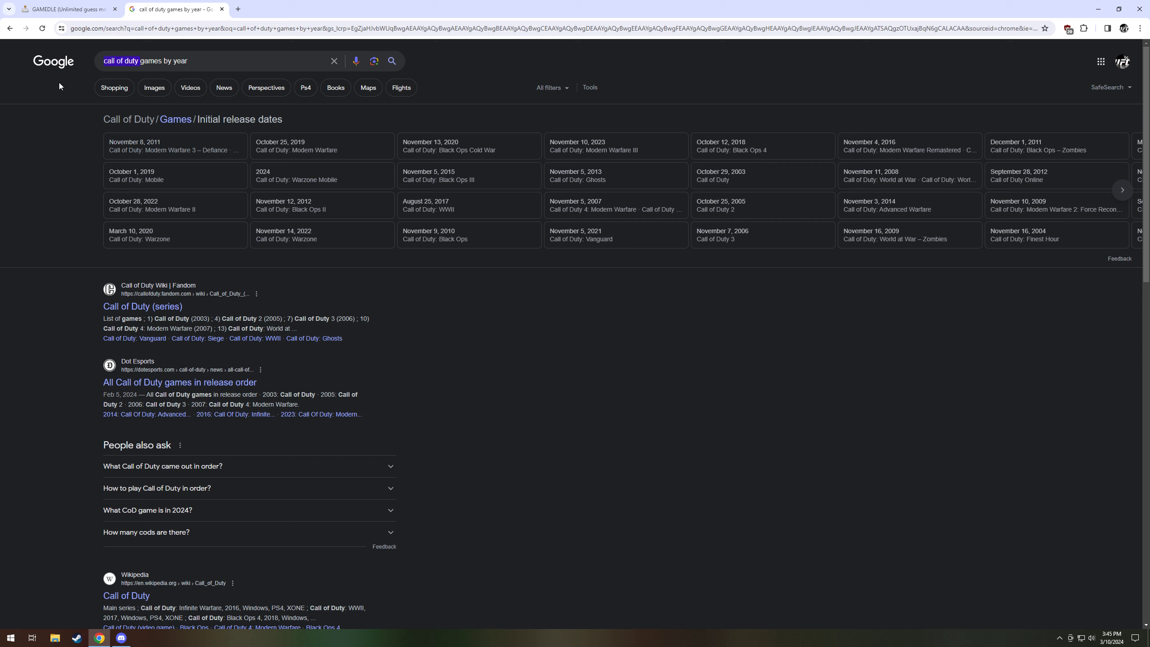
type("battle")
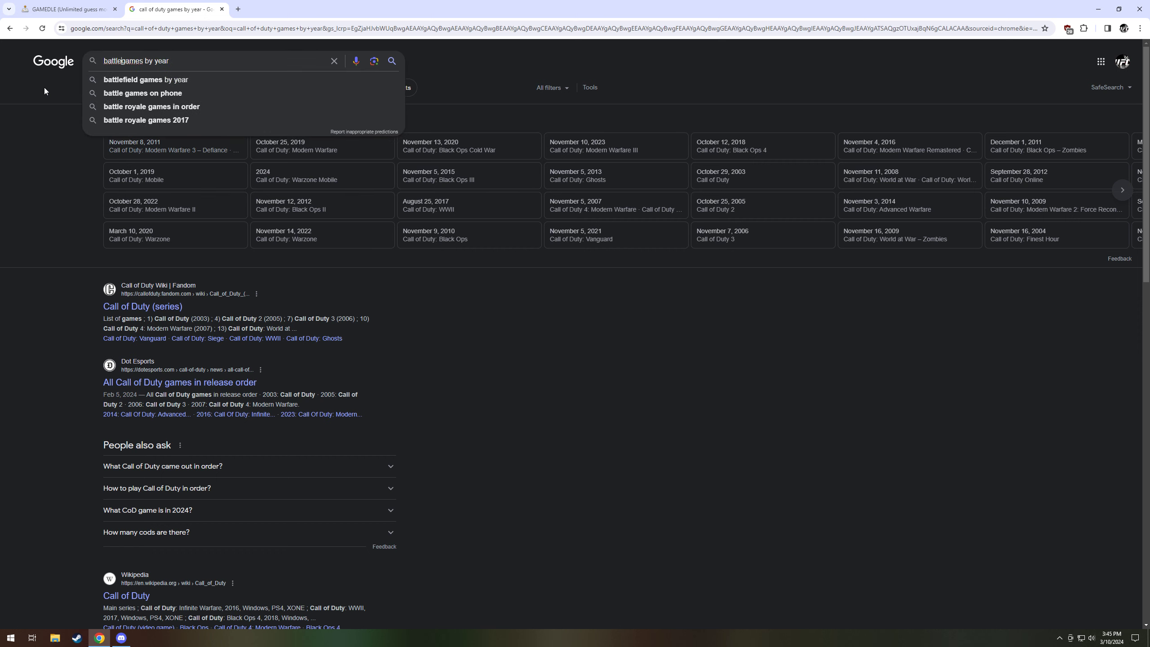
type("field")
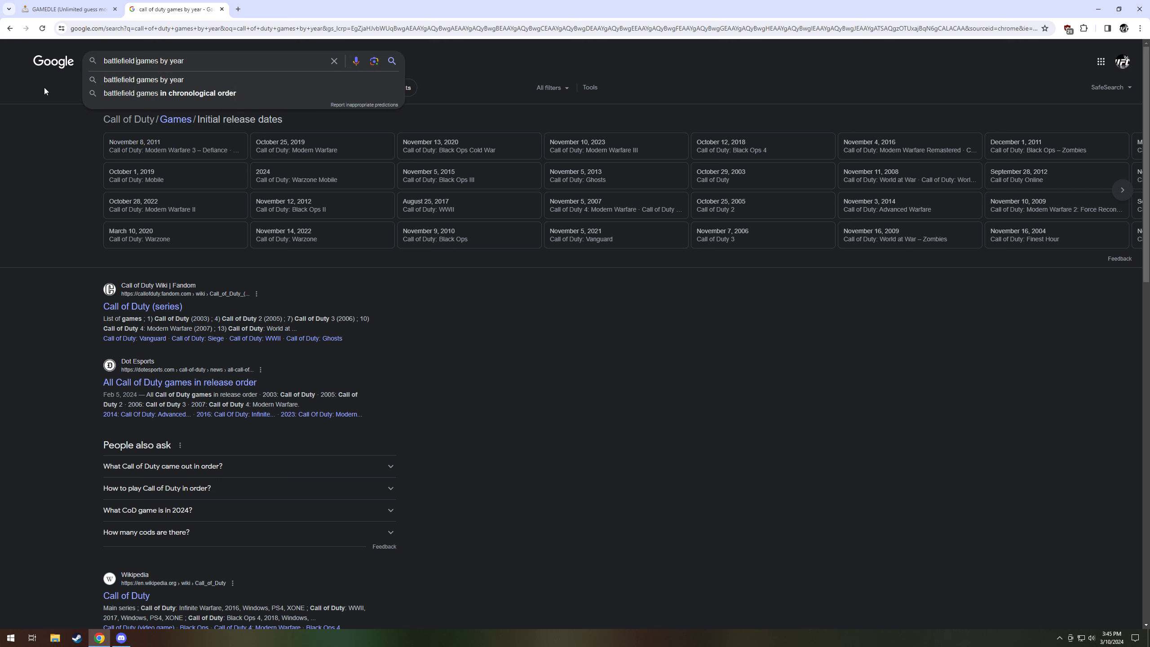
key("Return")
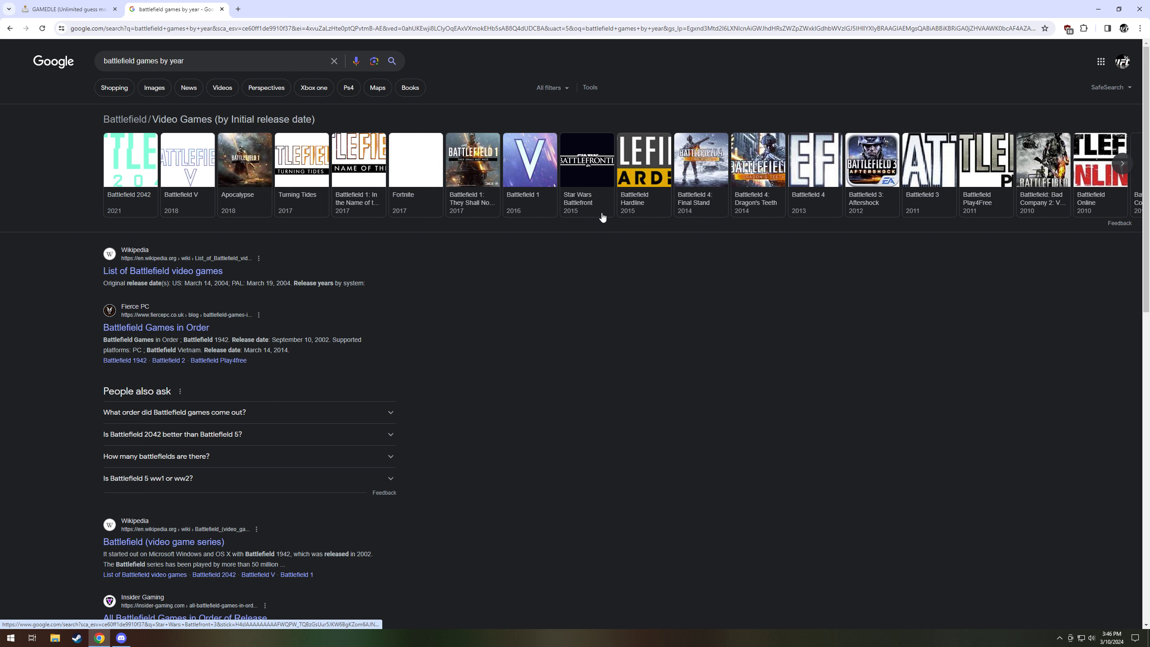
key("ctrl+Tab")
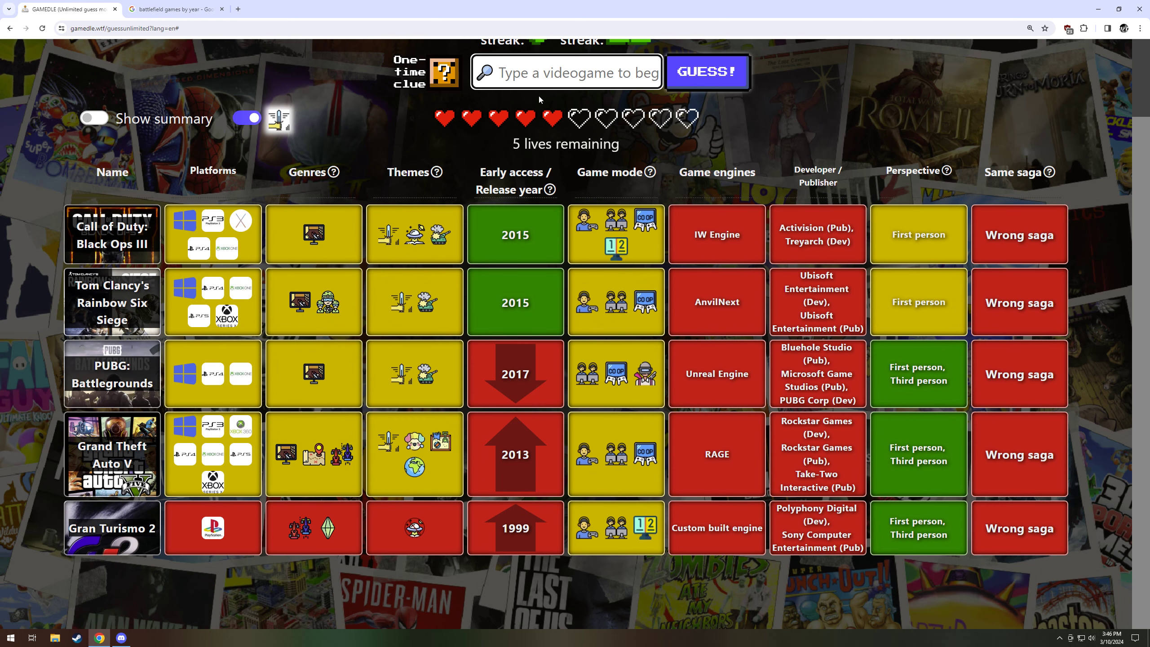
type("hardline")
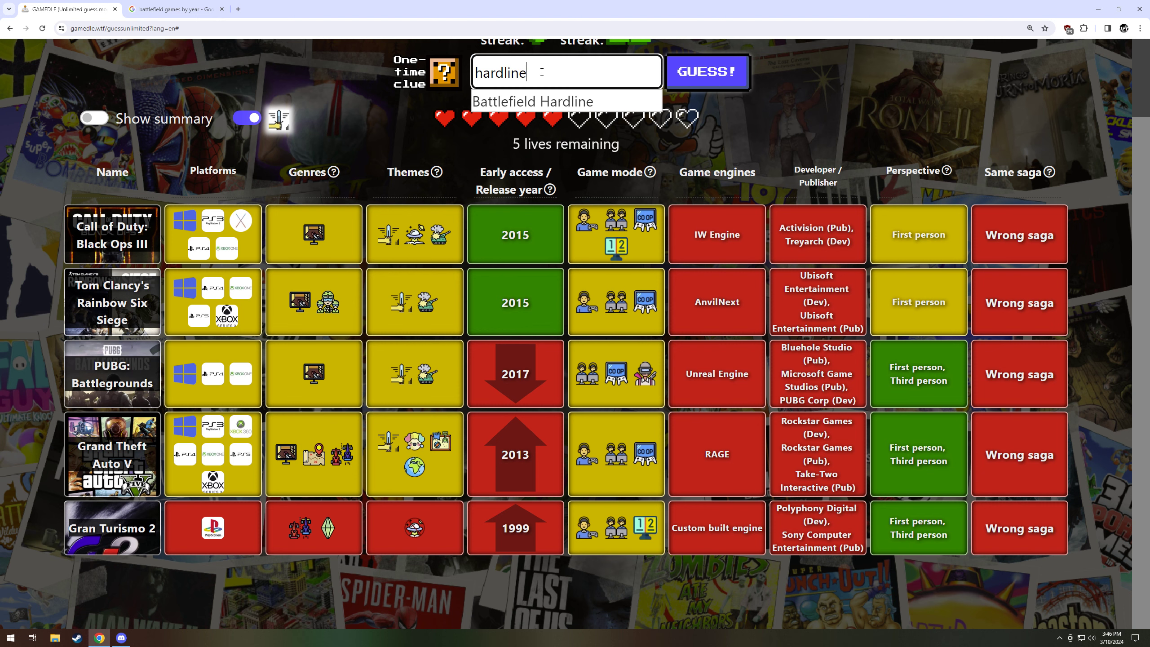
Guess Battlefield Hardline, then use the one-time clue revealing Fox Engine
left_click(552, 102)
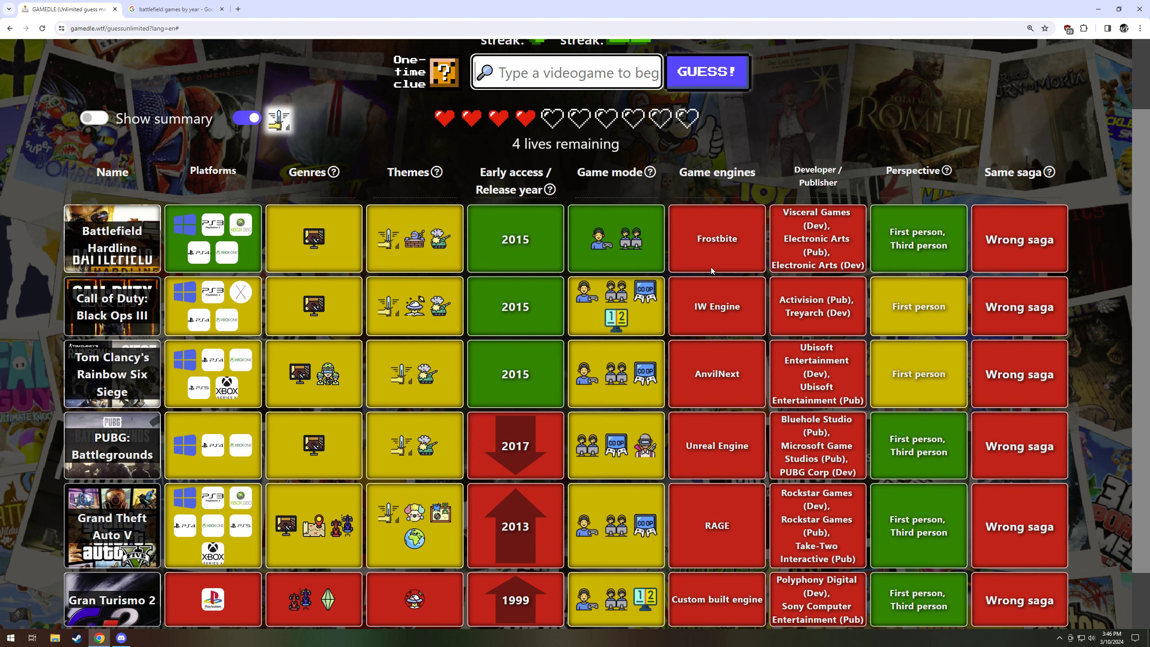
left_click(443, 72)
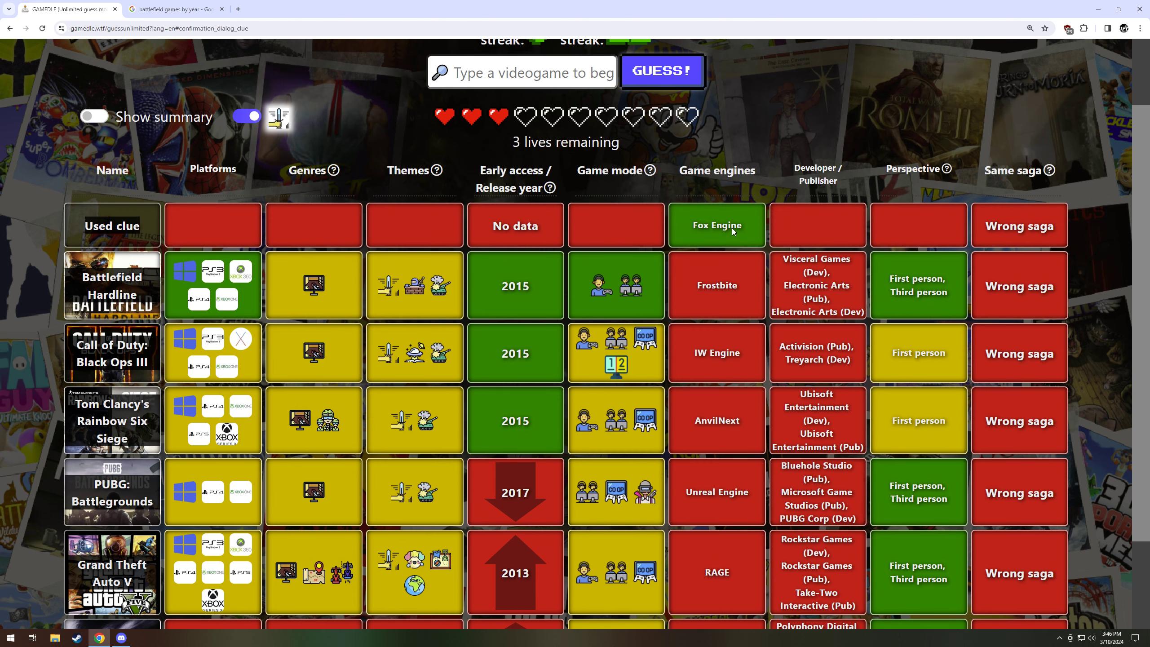
Search Fox Engine games and Metal Gear games by year, then return to the guess box
left_click(175, 9)
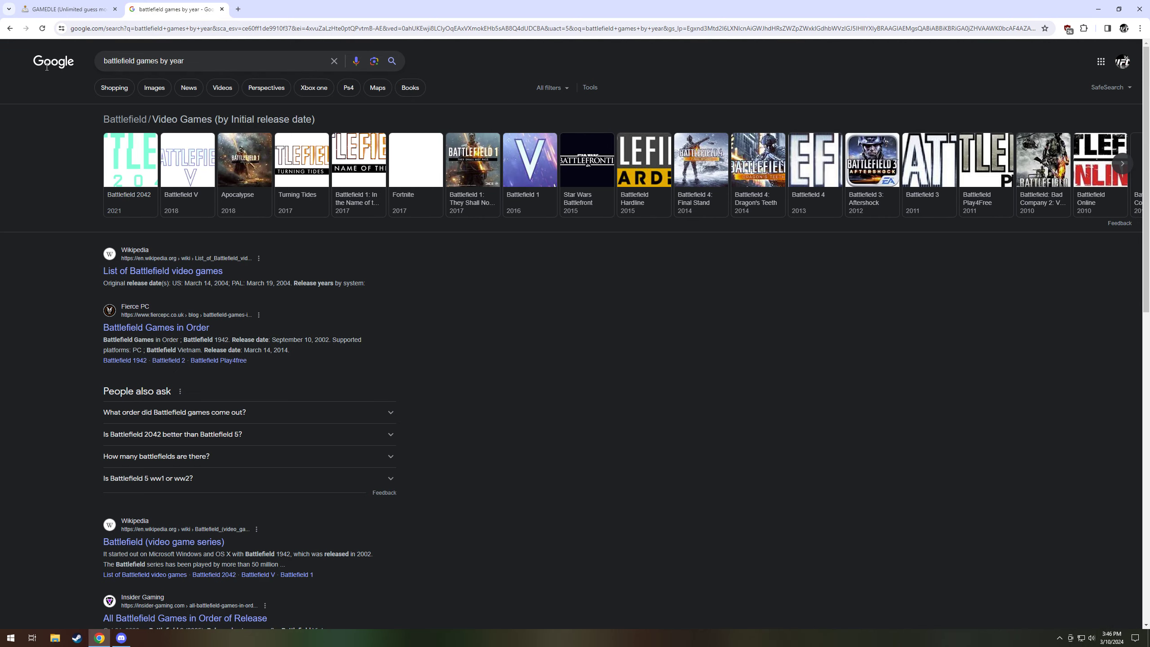
triple_click(118, 60)
type("fox engine games")
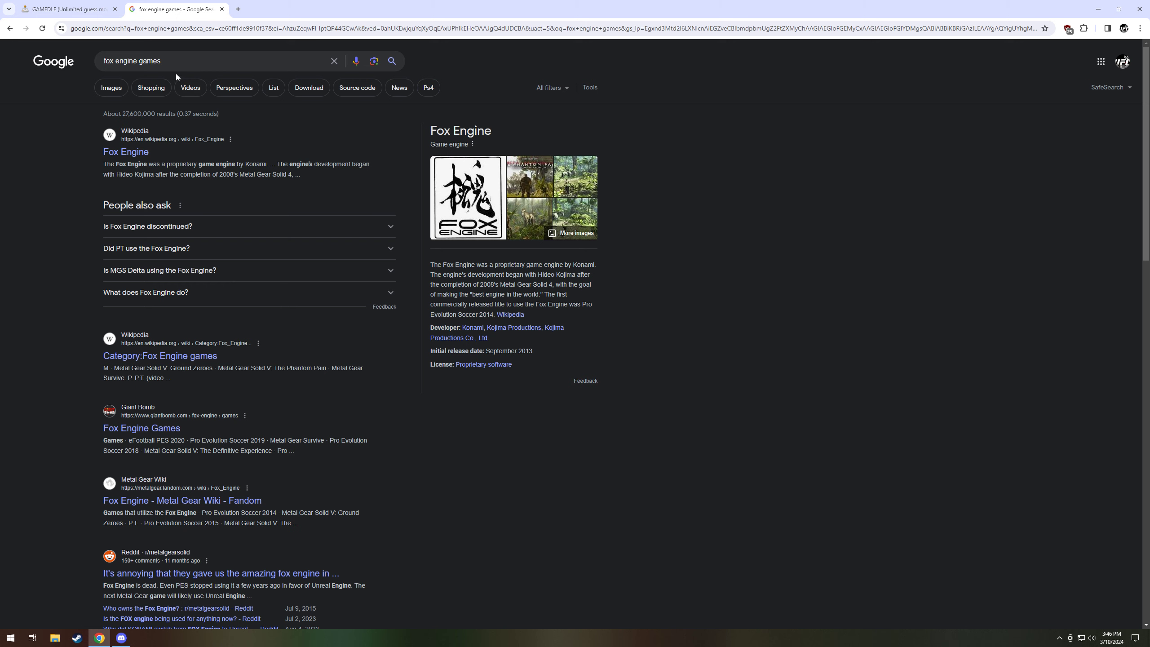
type("metal ge")
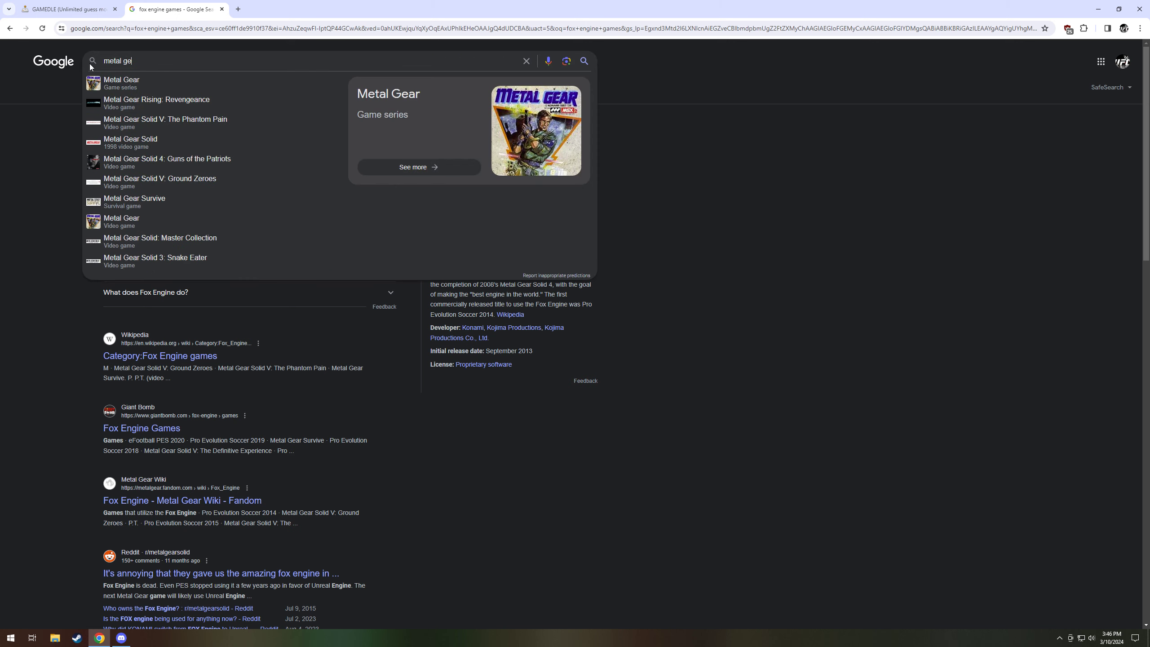
type("ar games by year")
key("Return")
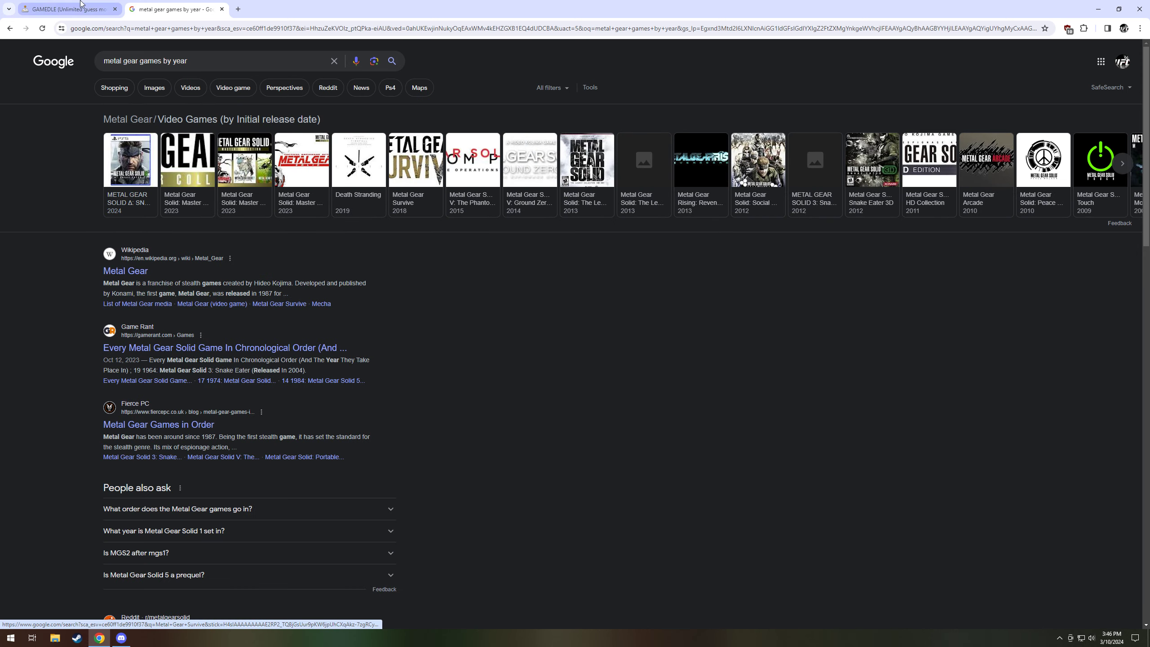
key("ctrl+Tab")
left_click(564, 77)
type("phantom pain")
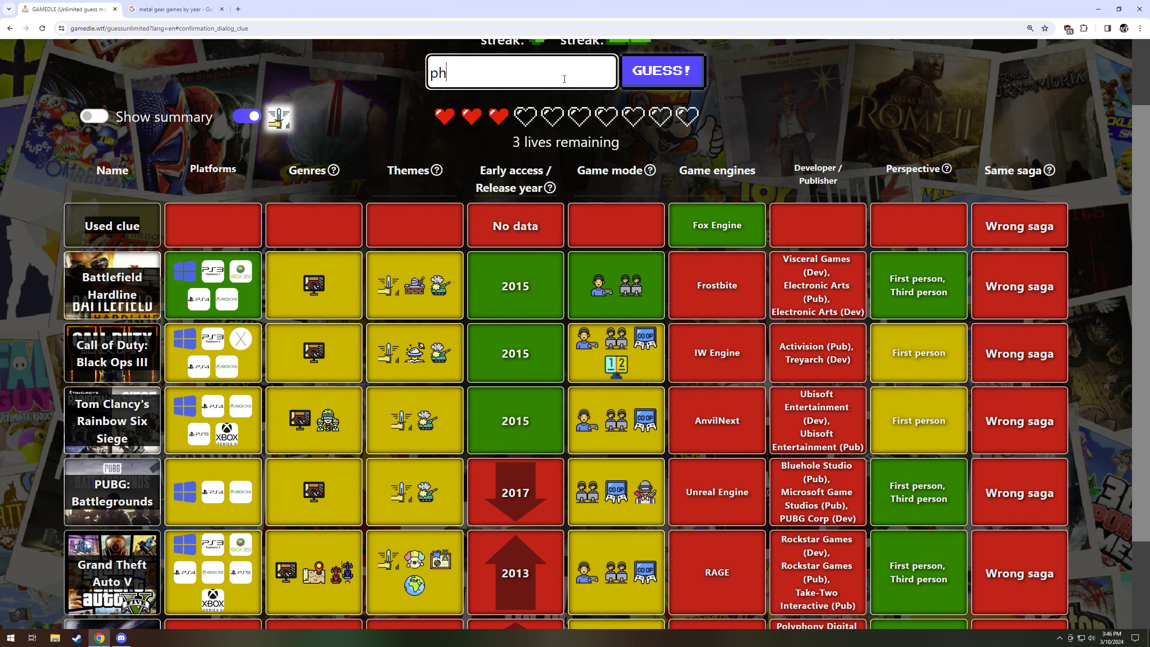
Submit Metal Gear Solid V: The Phantom Pain, solving the round
key("Down")
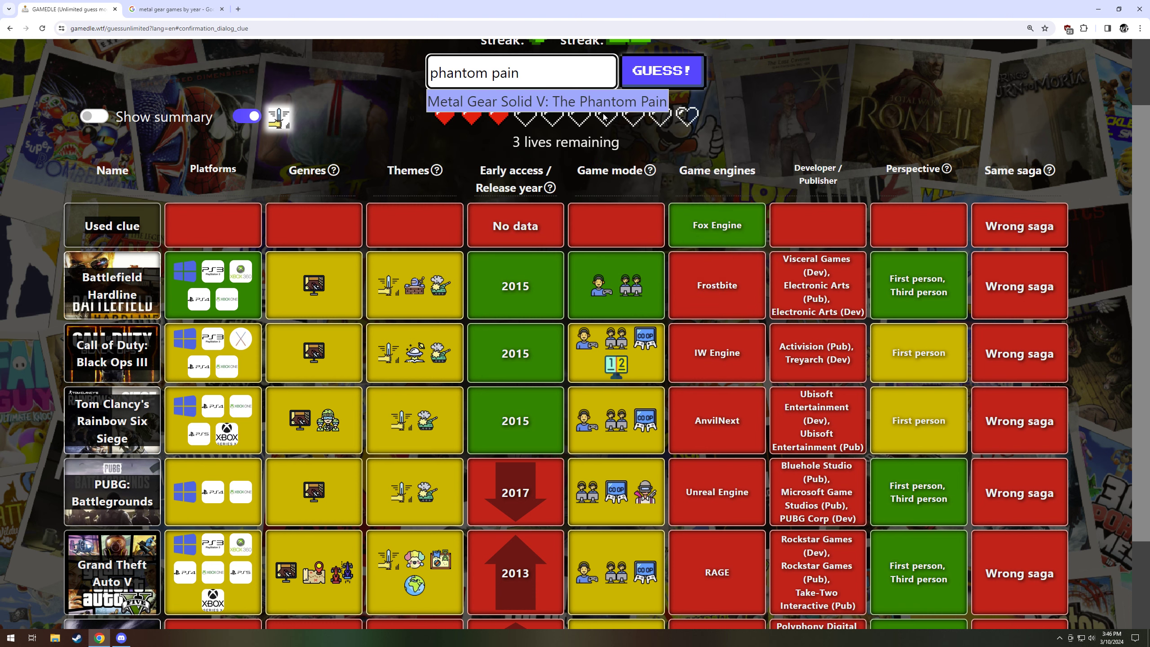
key("Return")
key("Return")
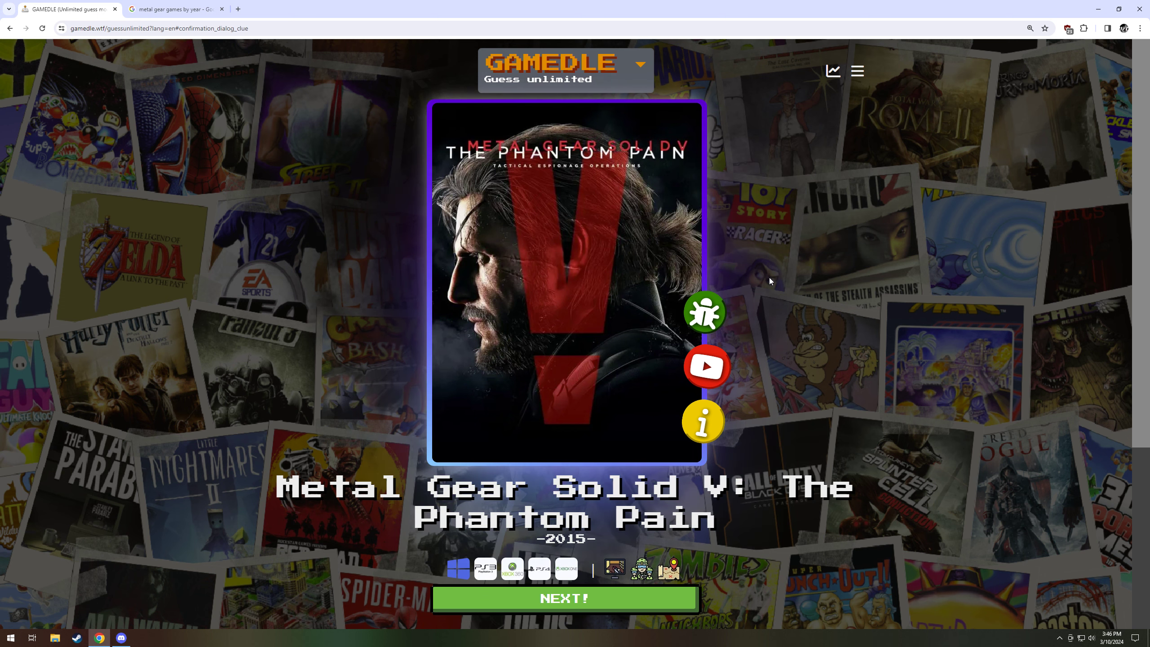
scroll(779, 276, "down", 5)
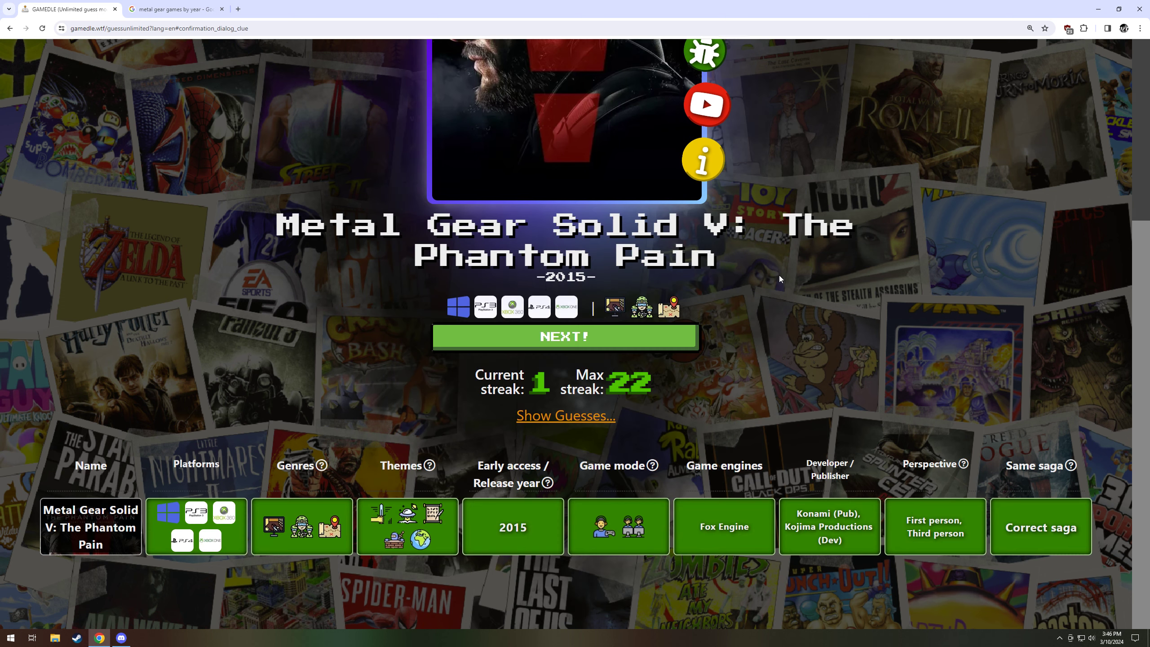
scroll(751, 257, "up", 4)
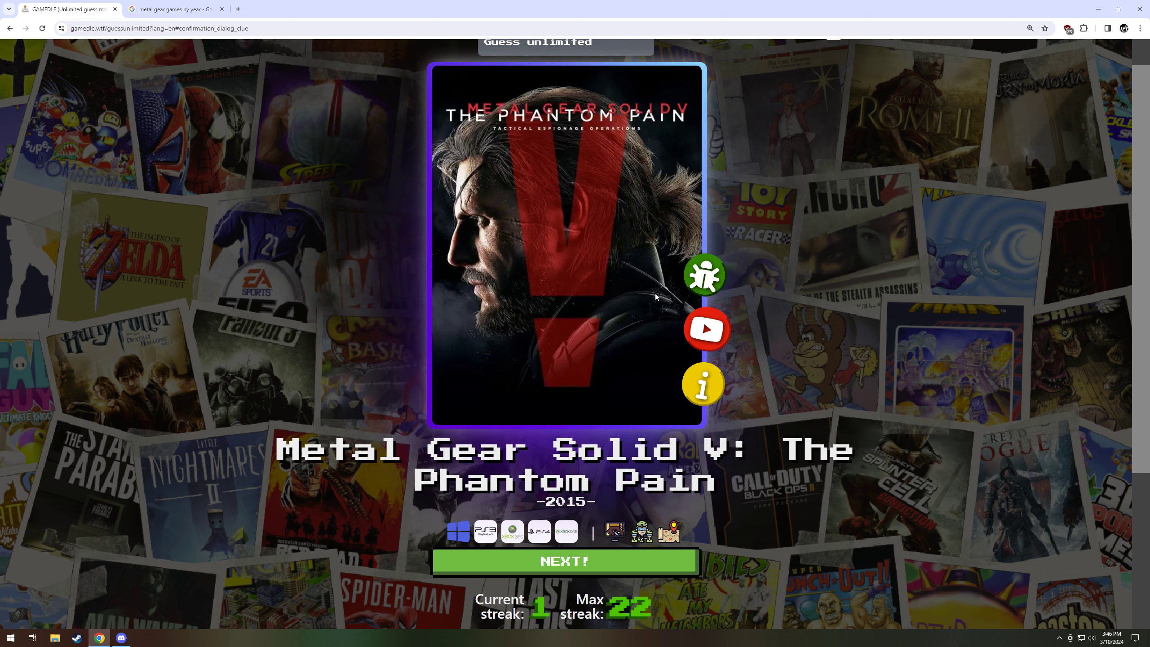
scroll(778, 285, "down", 3)
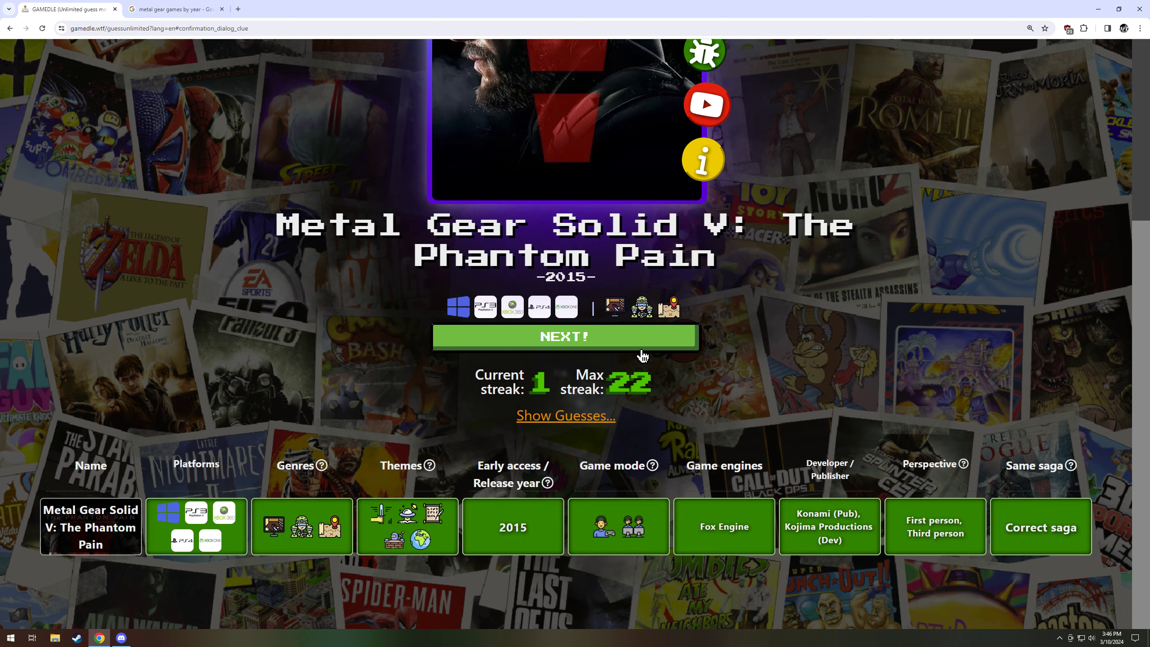
scroll(642, 354, "up", 3)
scroll(642, 354, "down", 3)
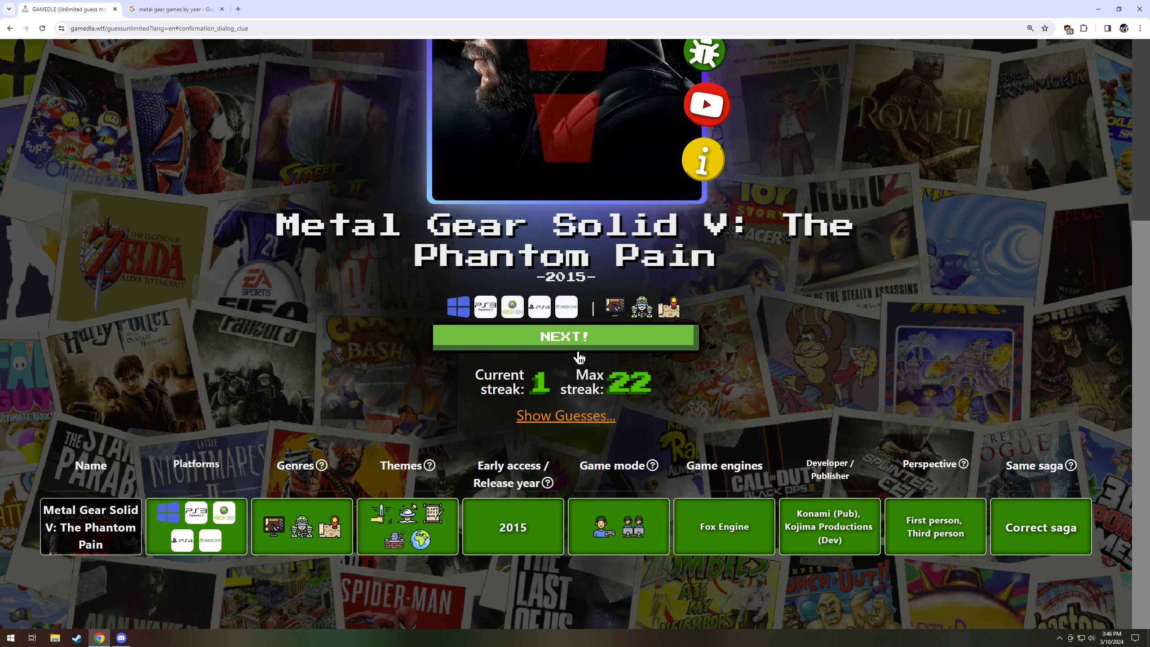
Start the next round and submit Crash Team Racing as its first guess
left_click(576, 337)
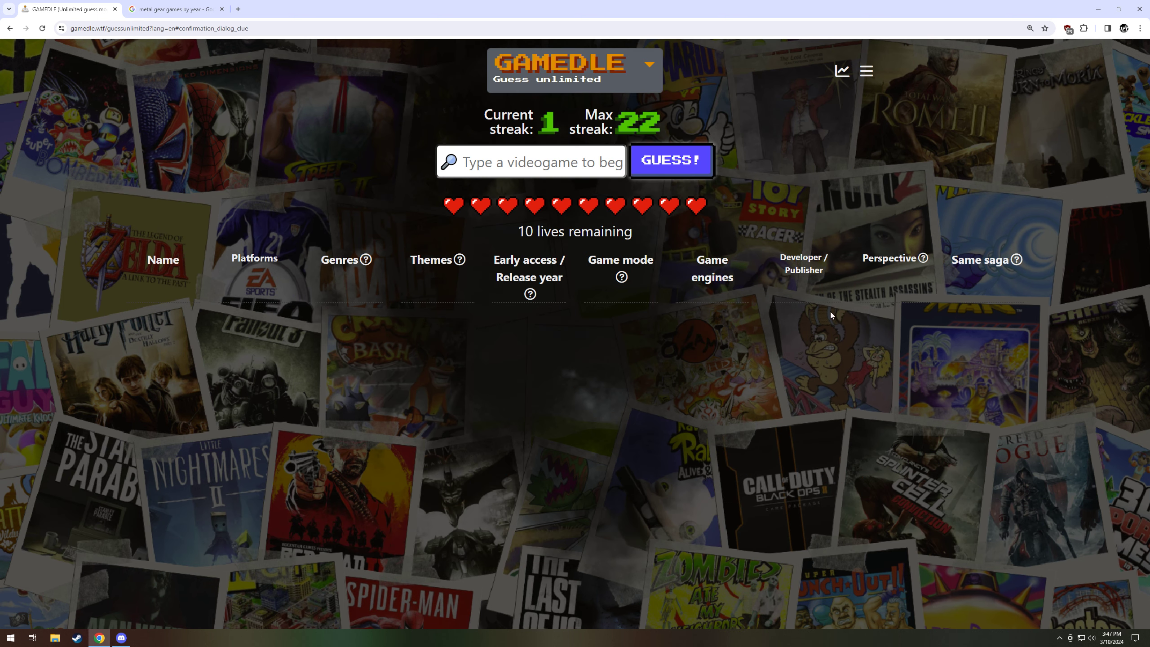
left_click(530, 162)
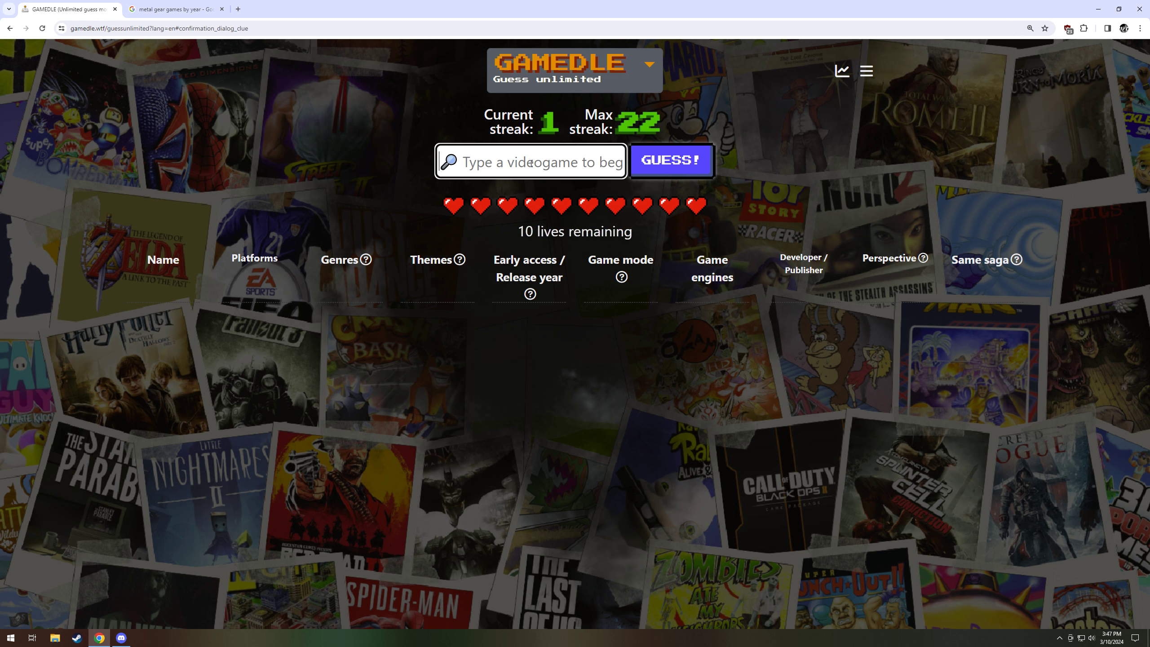
type("cra")
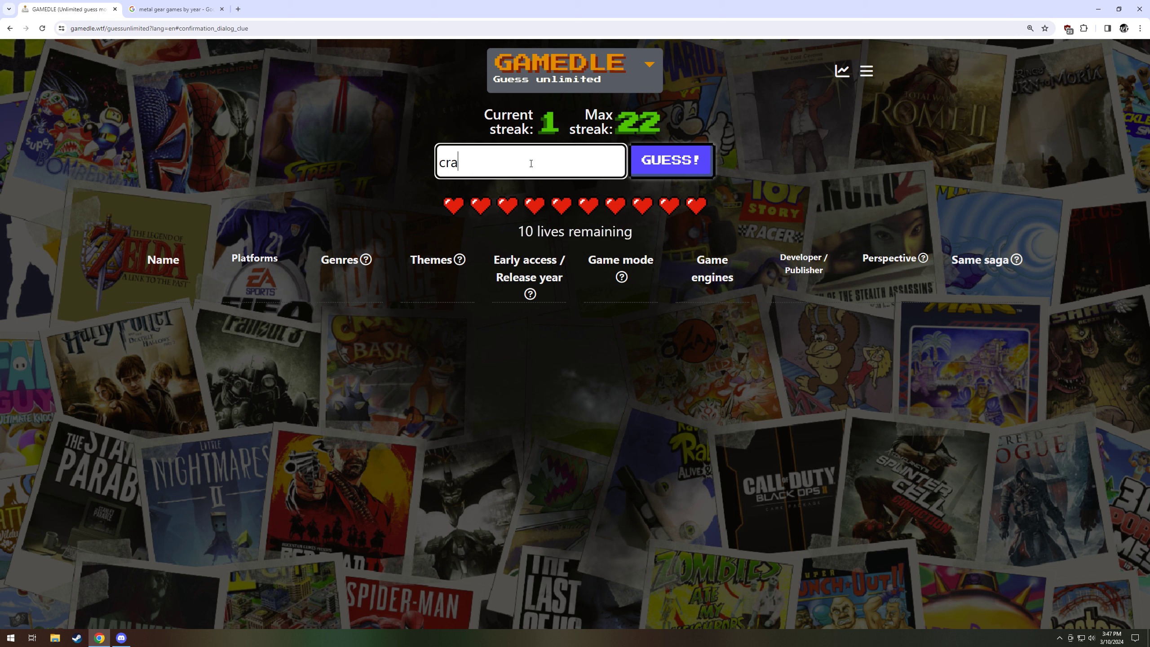
type("sh team racing")
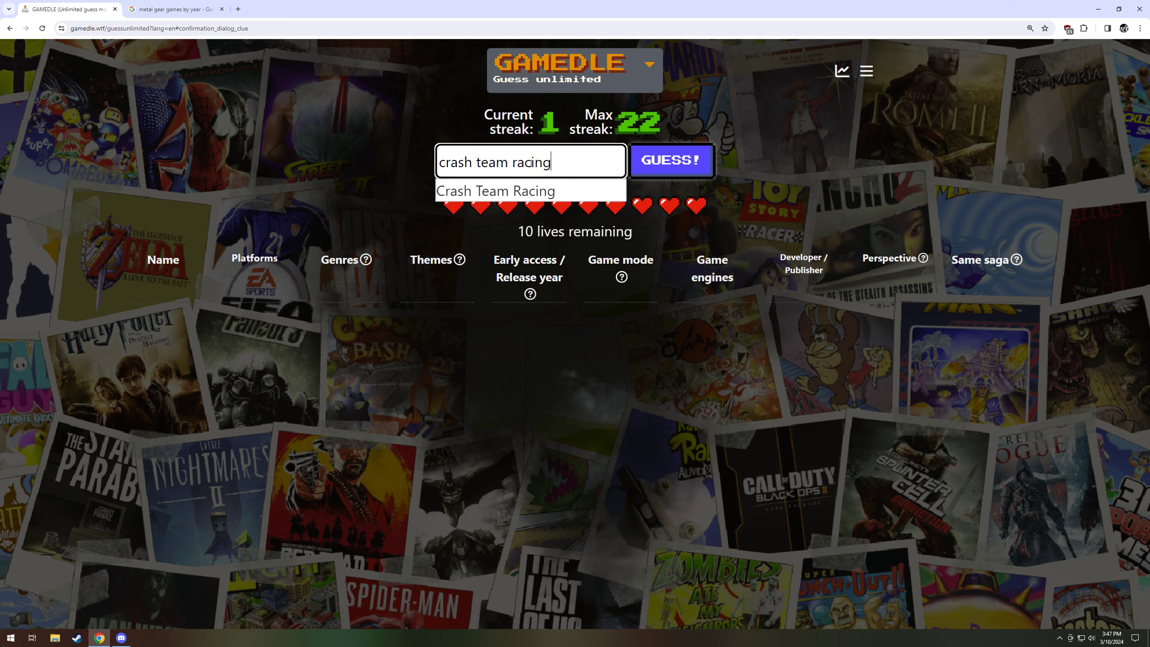
left_click(496, 191)
left_click(670, 160)
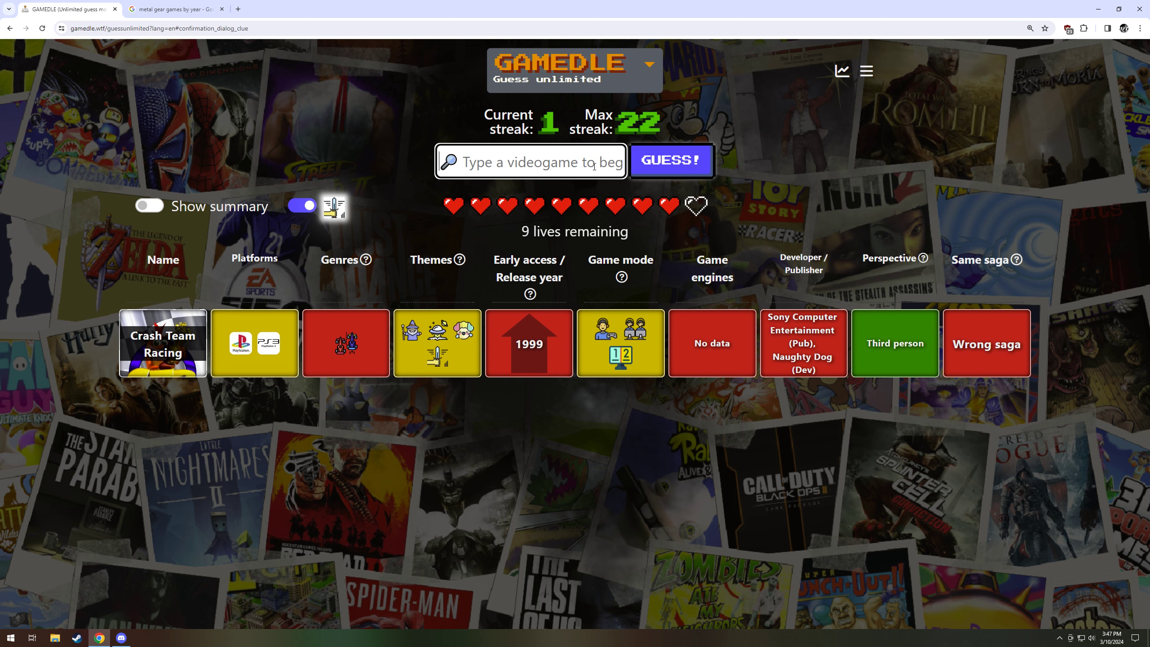
type("sqa")
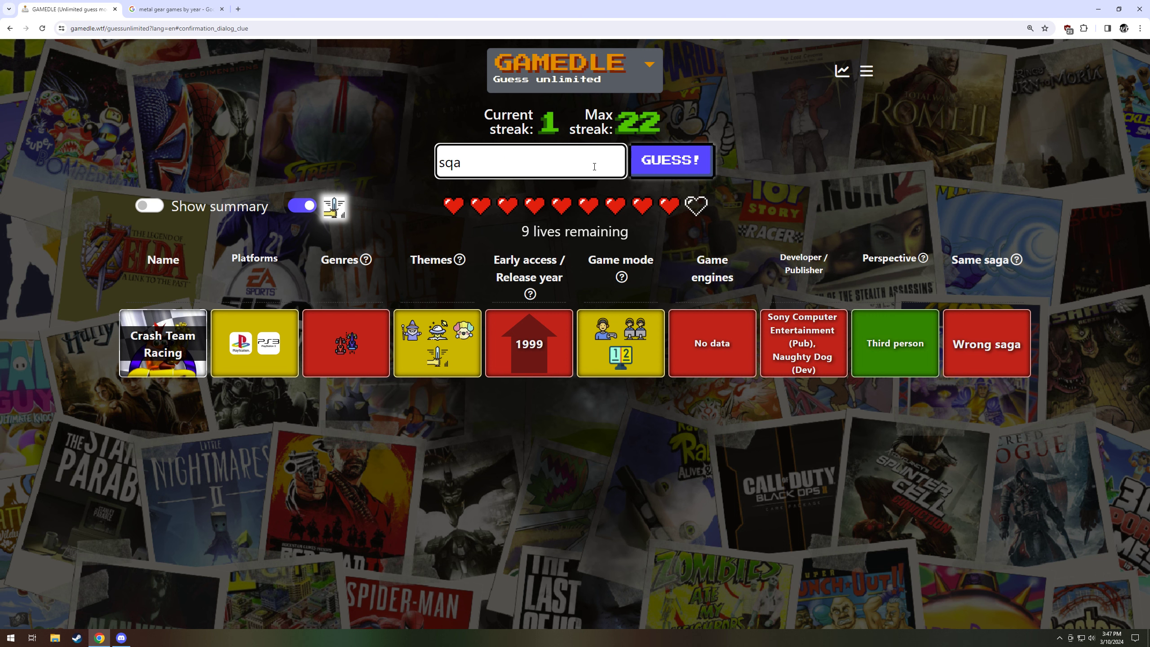
Fix the typed name and submit Grand Theft Auto: San Andreas as the second guess
key("BackSpace")
key("BackSpace")
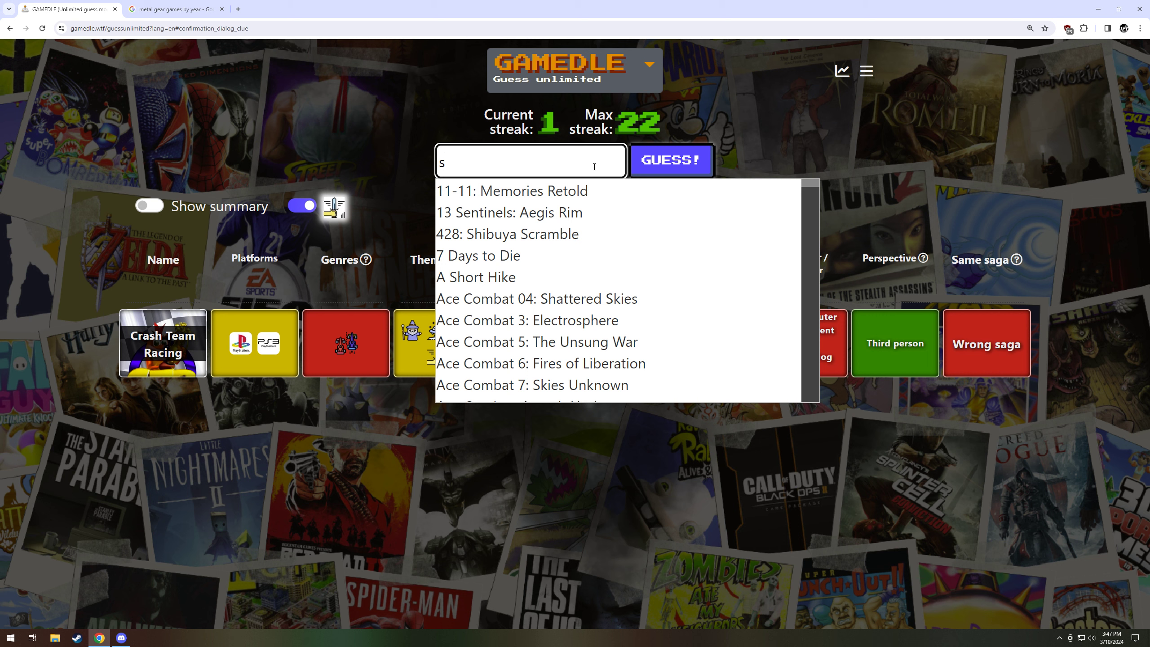
type("an")
type(" andraes")
key("BackSpace")
key("BackSpace")
key("BackSpace")
type("e")
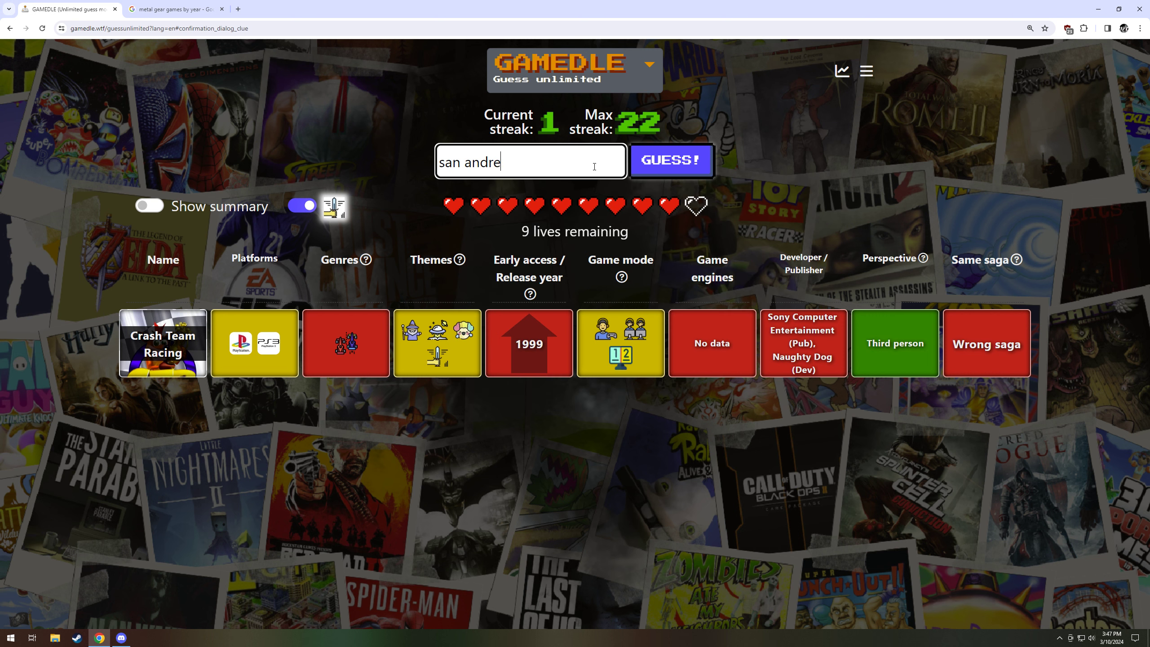
type("as")
left_click(533, 190)
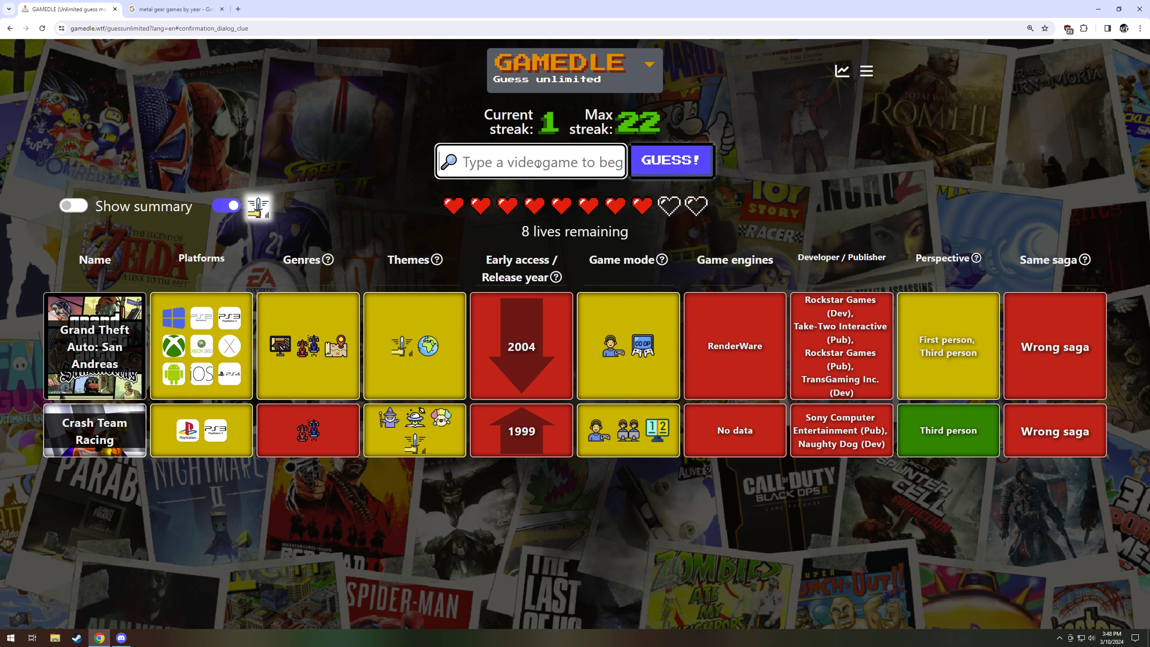
Search Tomb Raider games by year, page through older titles, and return to Gamedle
left_click(176, 9)
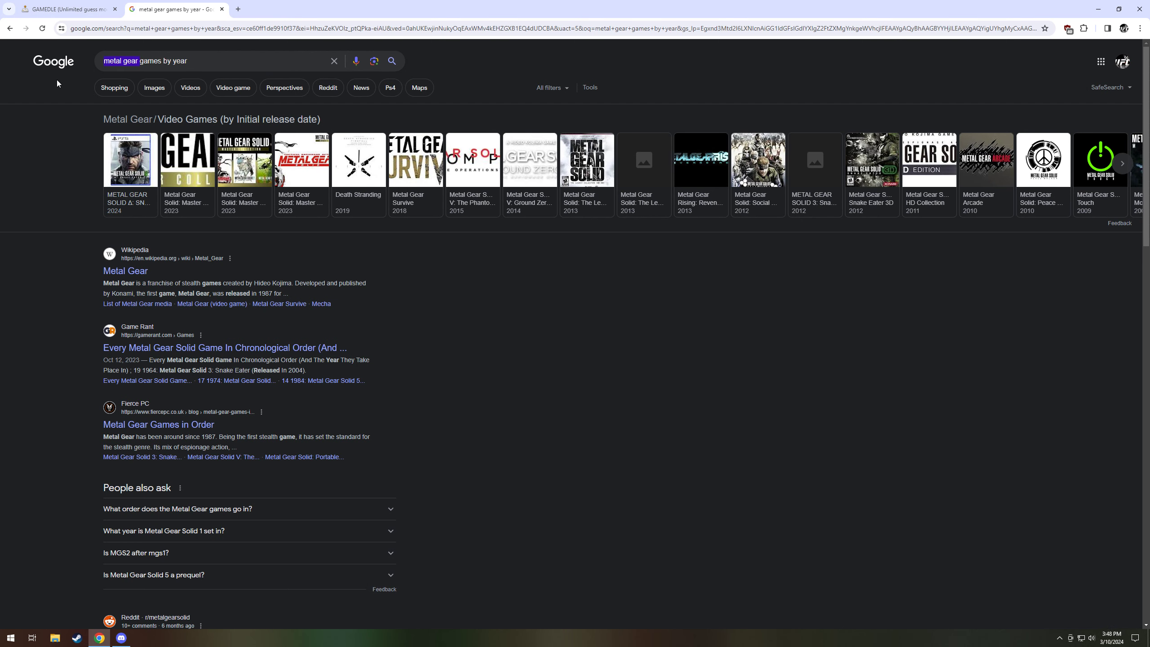
type("tomb raider")
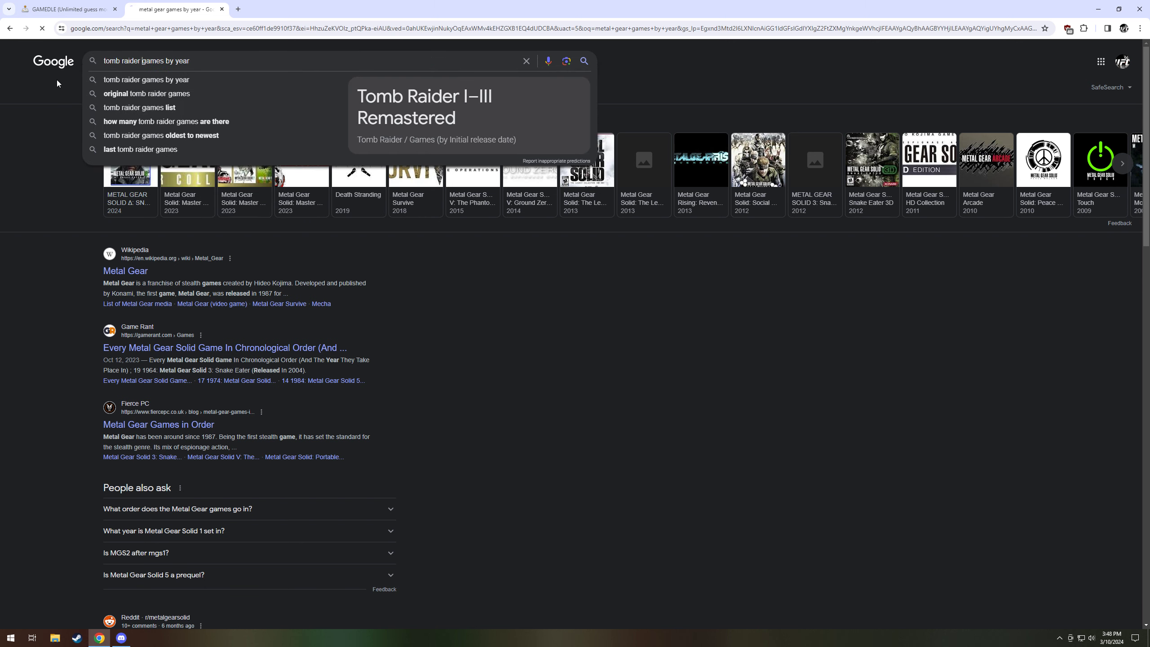
key("Return")
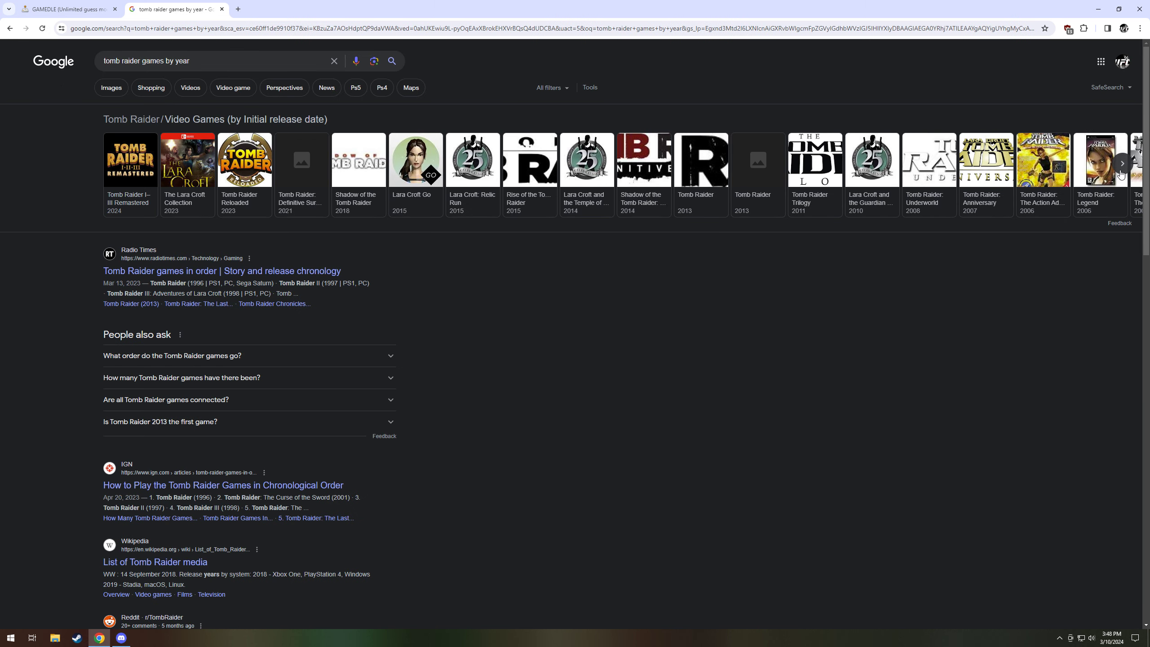
left_click(1122, 163)
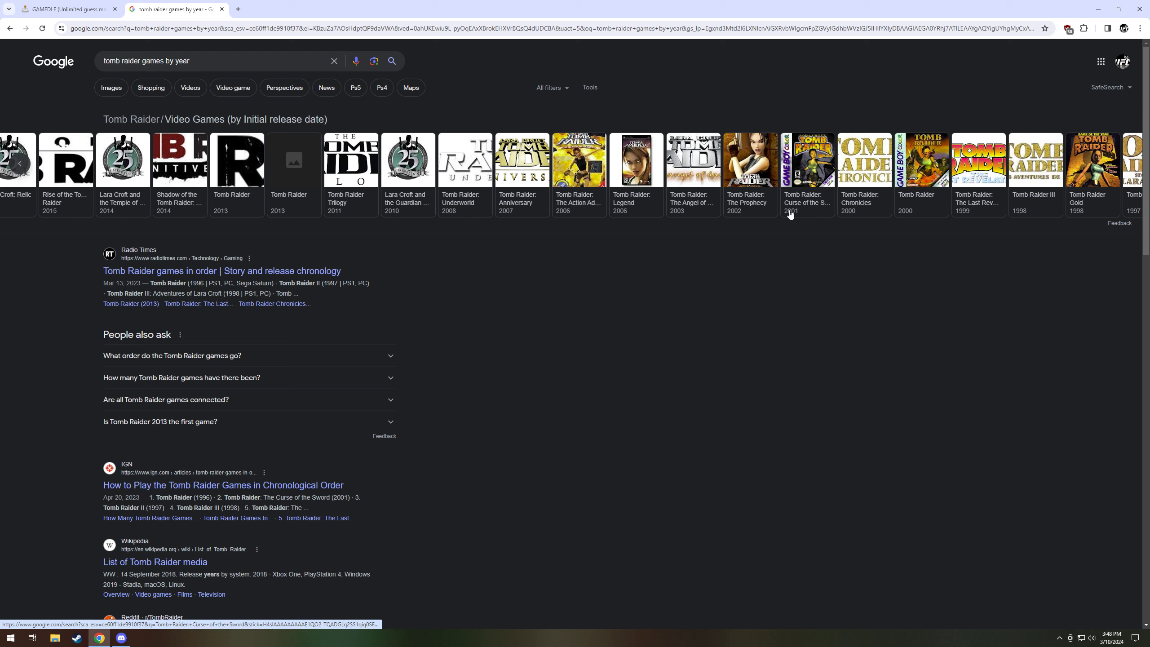
key("ctrl+shift+Tab")
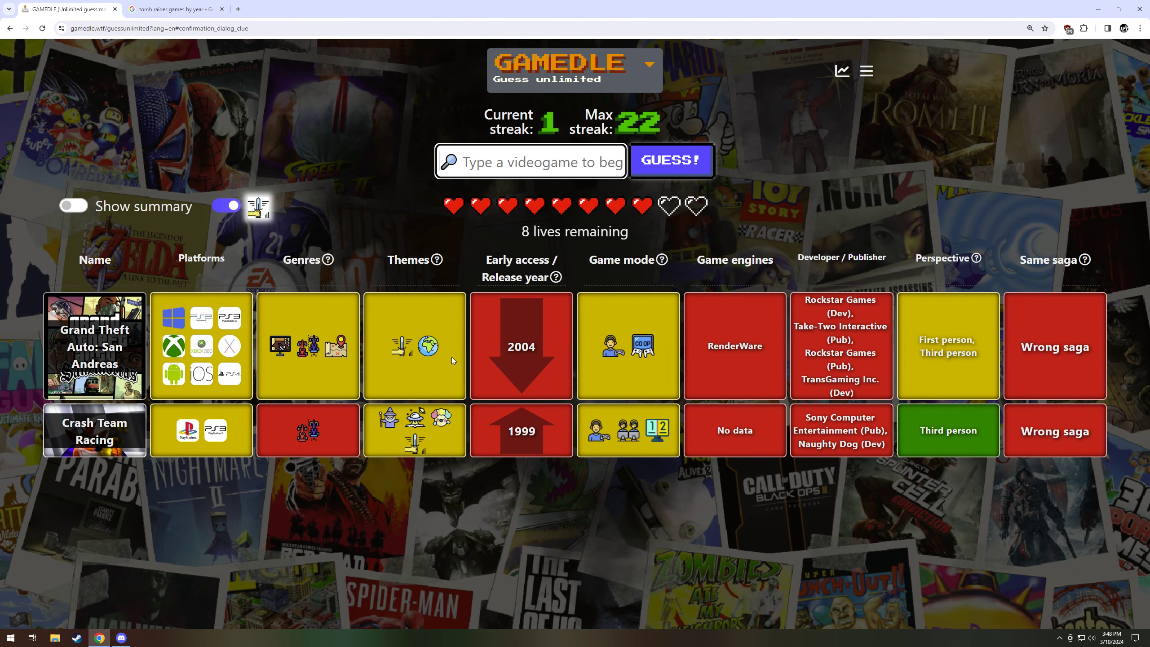
key("ctrl+Tab")
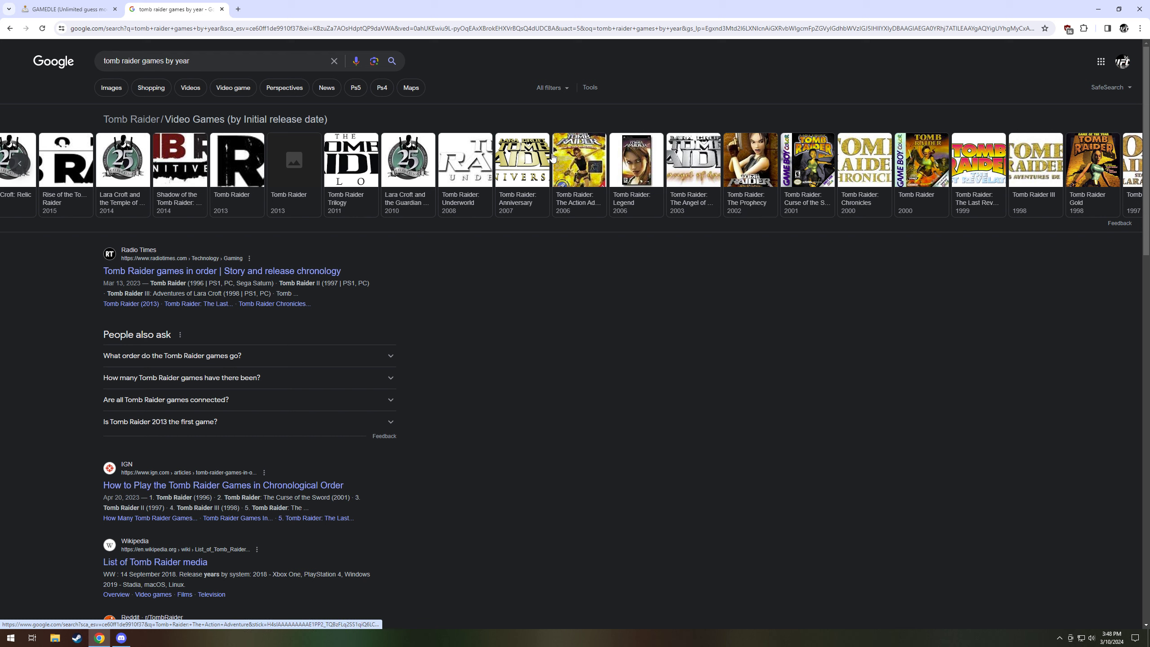
left_click(67, 8)
type("a")
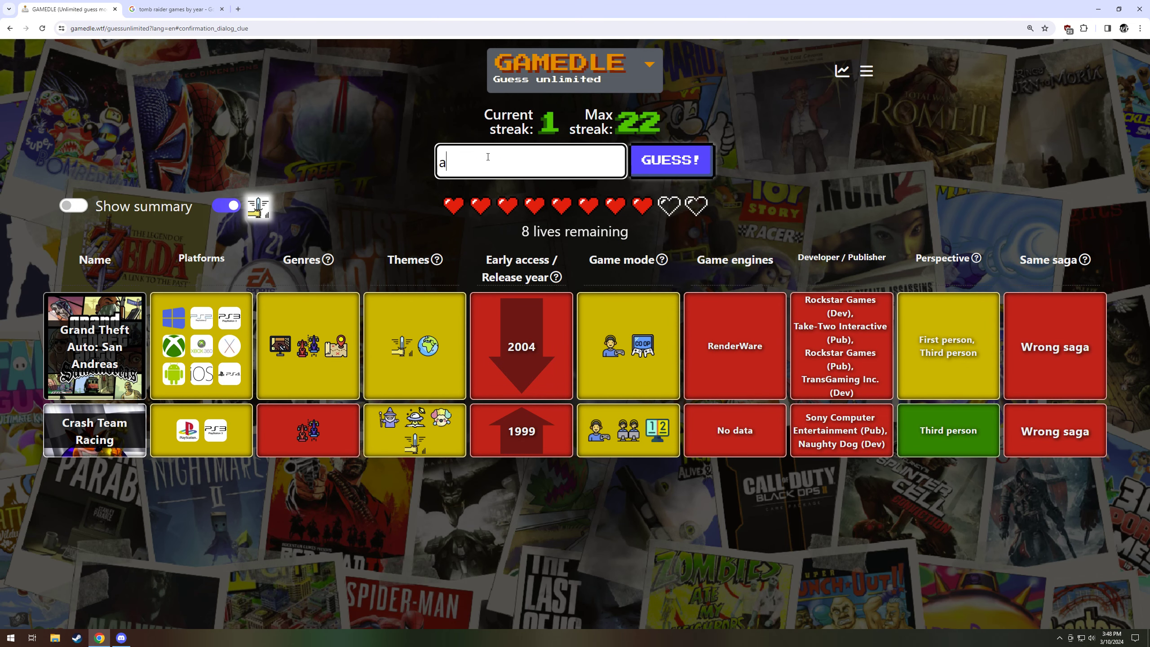
type("ngel of")
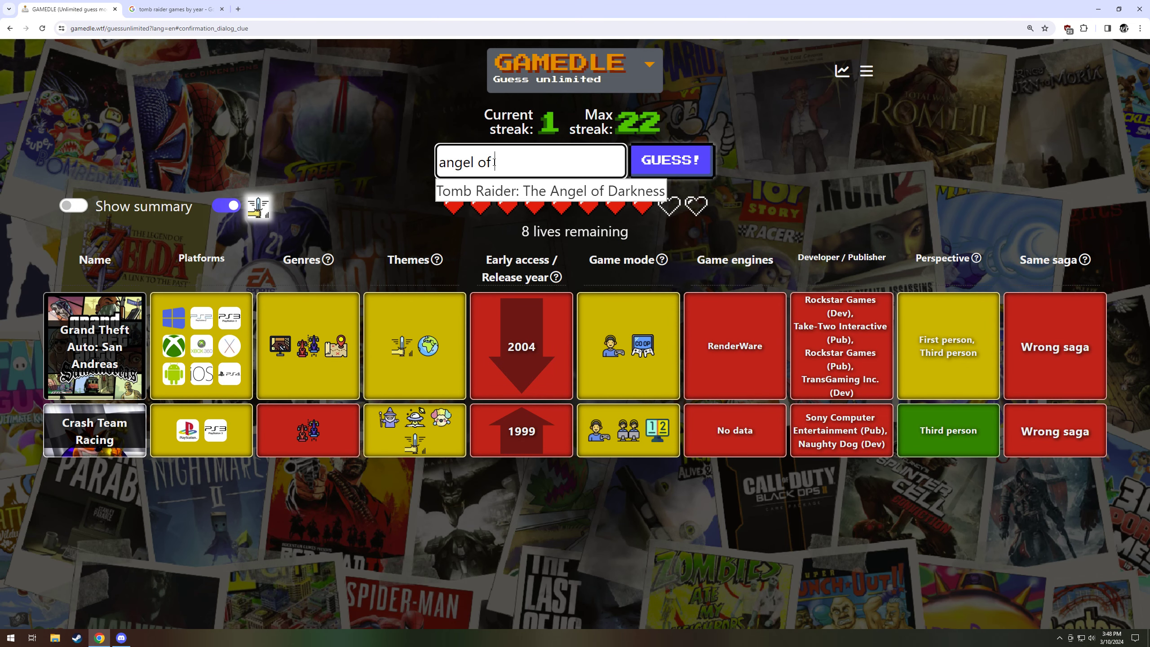
Submit Tomb Raider: The Angel of Darkness from the suggestions as the third guess
key("Down")
key("Return")
key("Return")
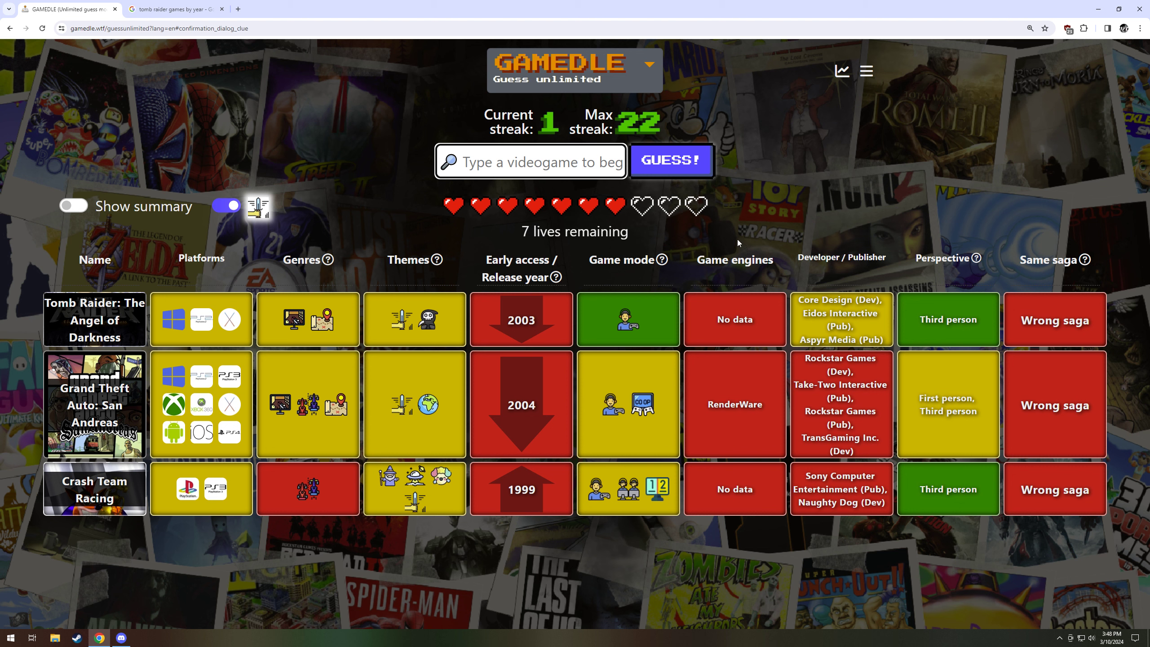
left_click(841, 294)
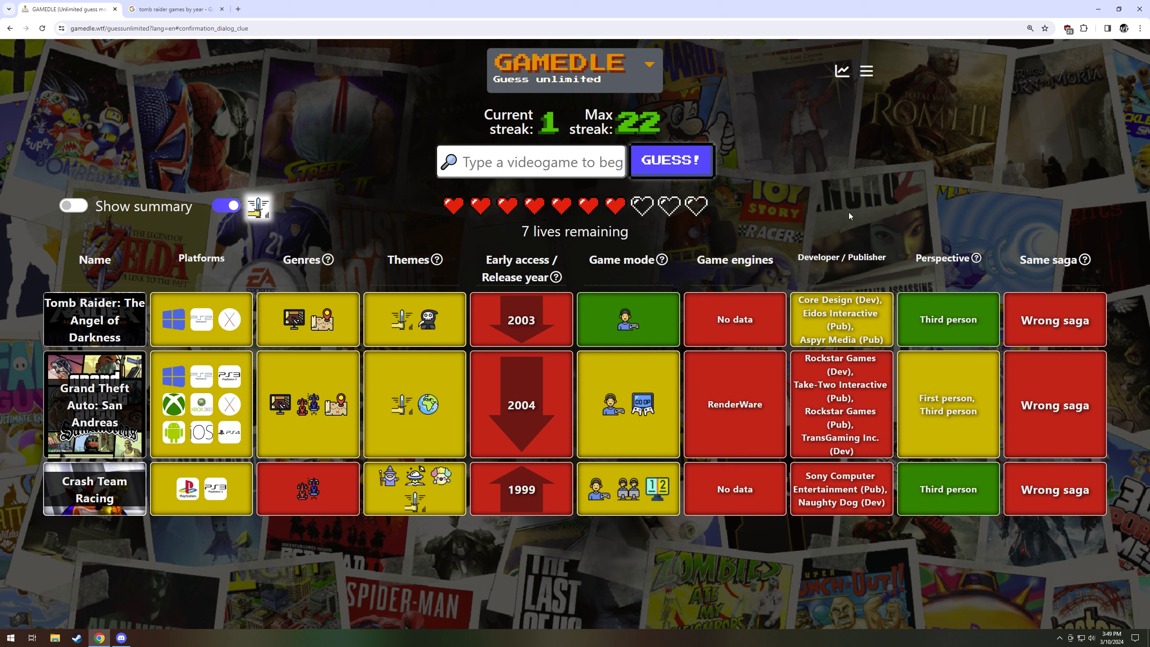
Enter Crash Bandicoot: The Wrath of Cortex in the guess field and select its full name
left_click(530, 161)
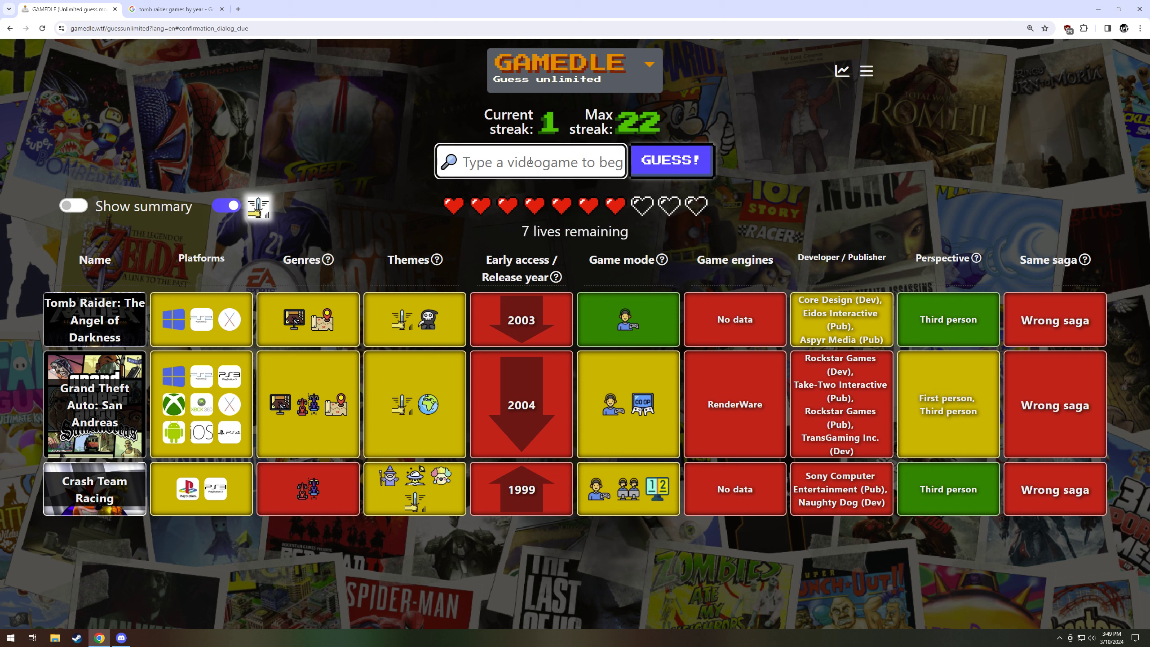
type("wrath of corte")
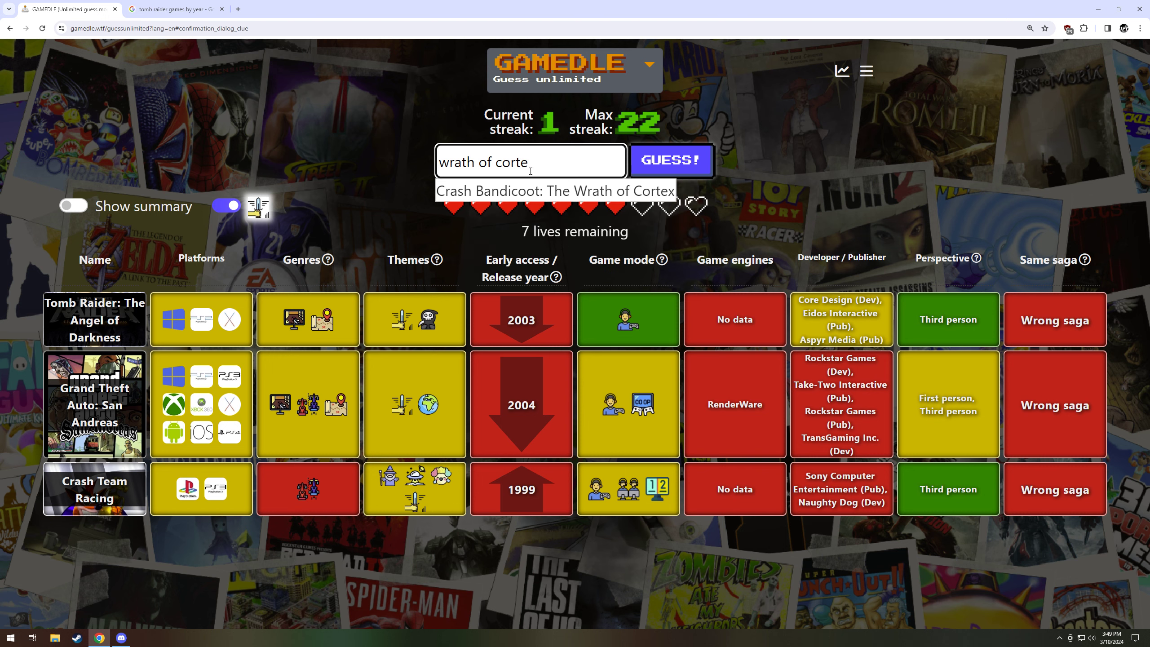
left_click(555, 190)
double_click(503, 162)
right_click(531, 162)
key("Escape")
triple_click(509, 162)
right_click(509, 162)
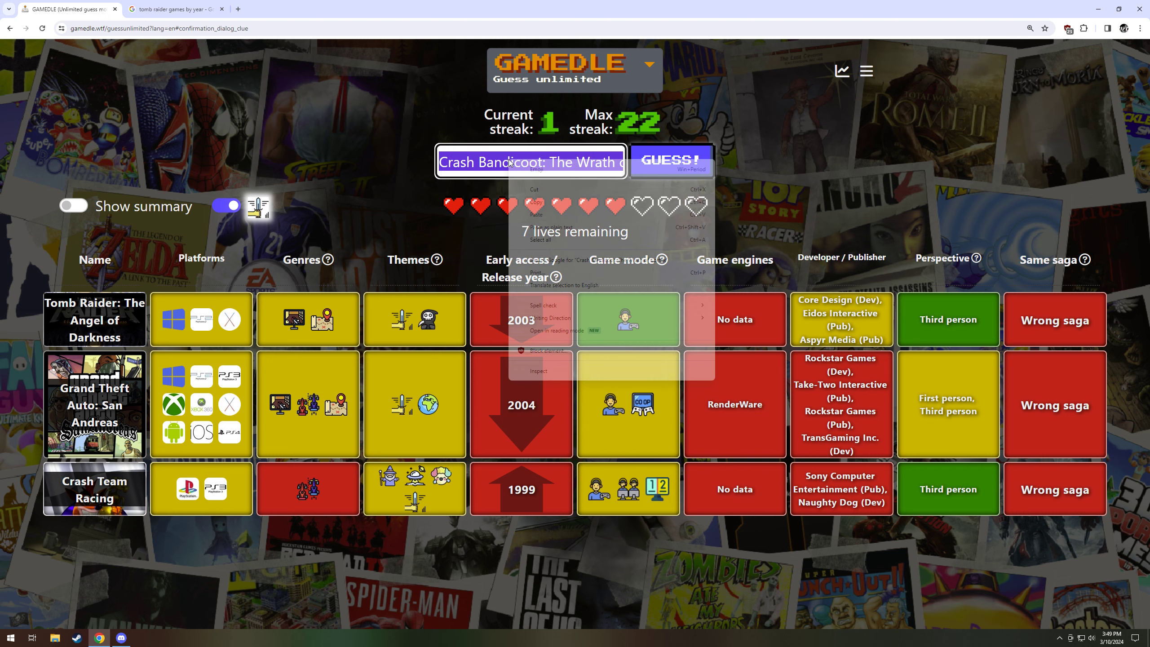
Search Google for the selected game name, then close that tab to return to Gamedle
left_click(566, 258)
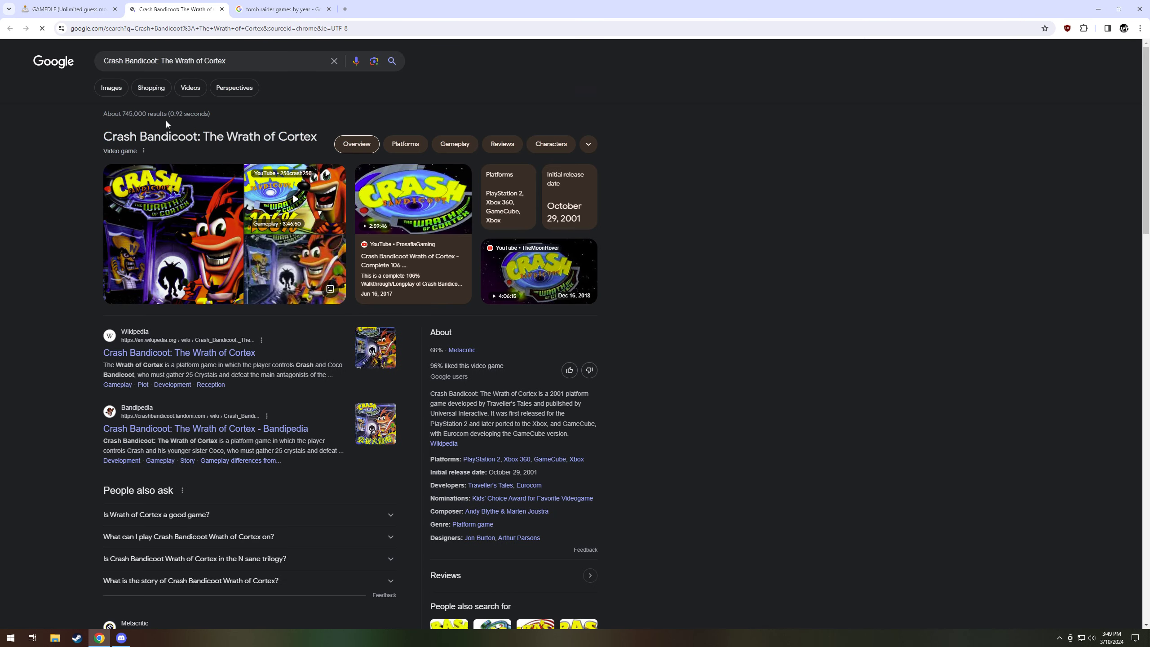
key("ctrl+w")
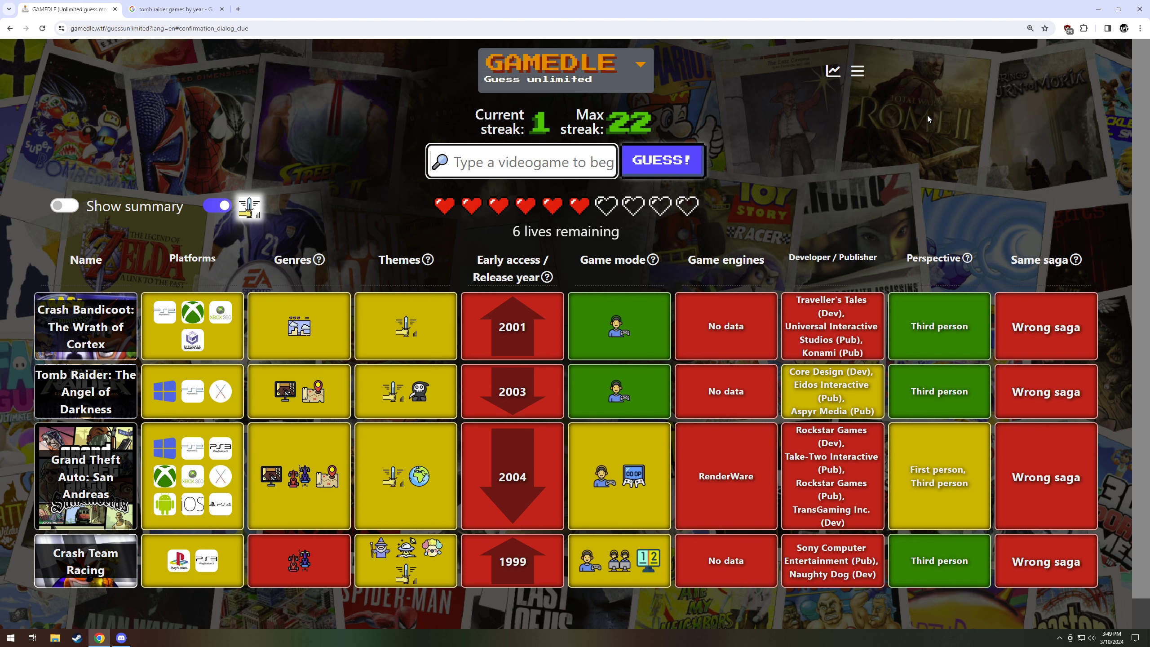
type("Silent Hill 3")
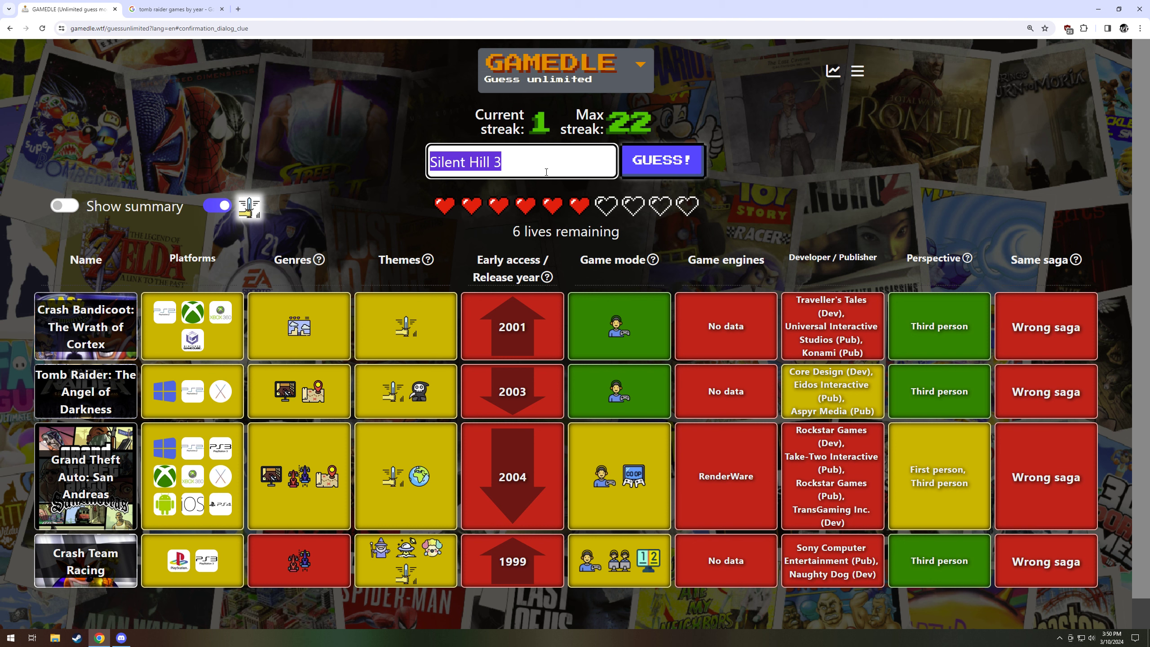
key("ctrl+a")
key("BackSpace")
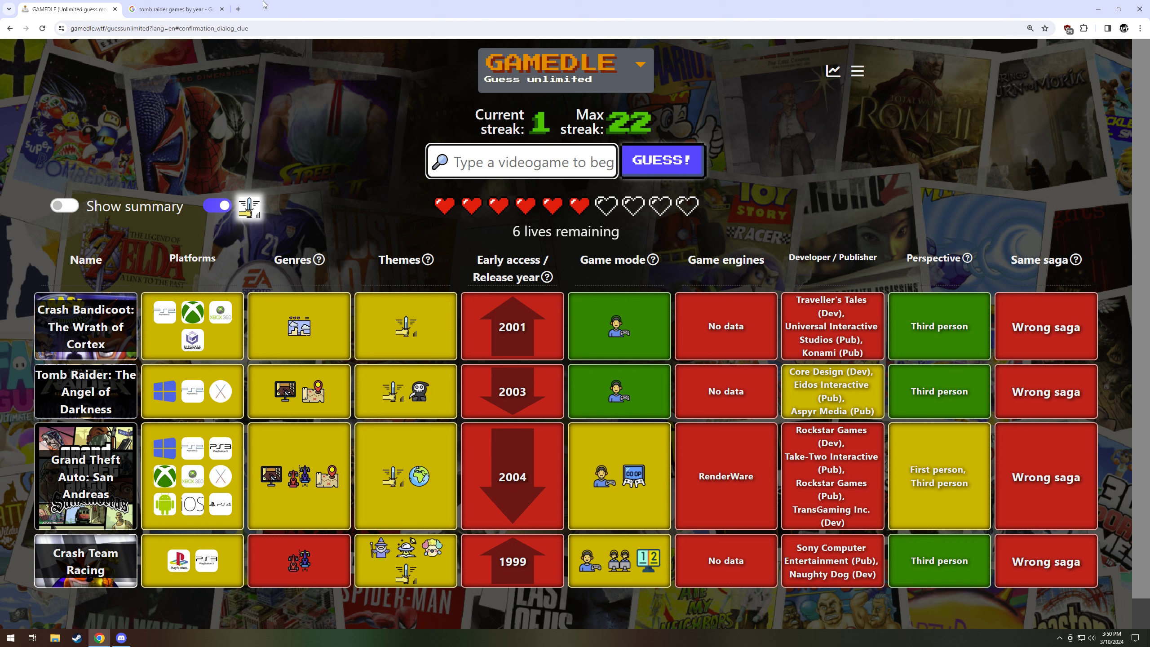
Search Google for 'spyro games by year', page the carousel to older titles, and return to Gamedle
left_click(175, 9)
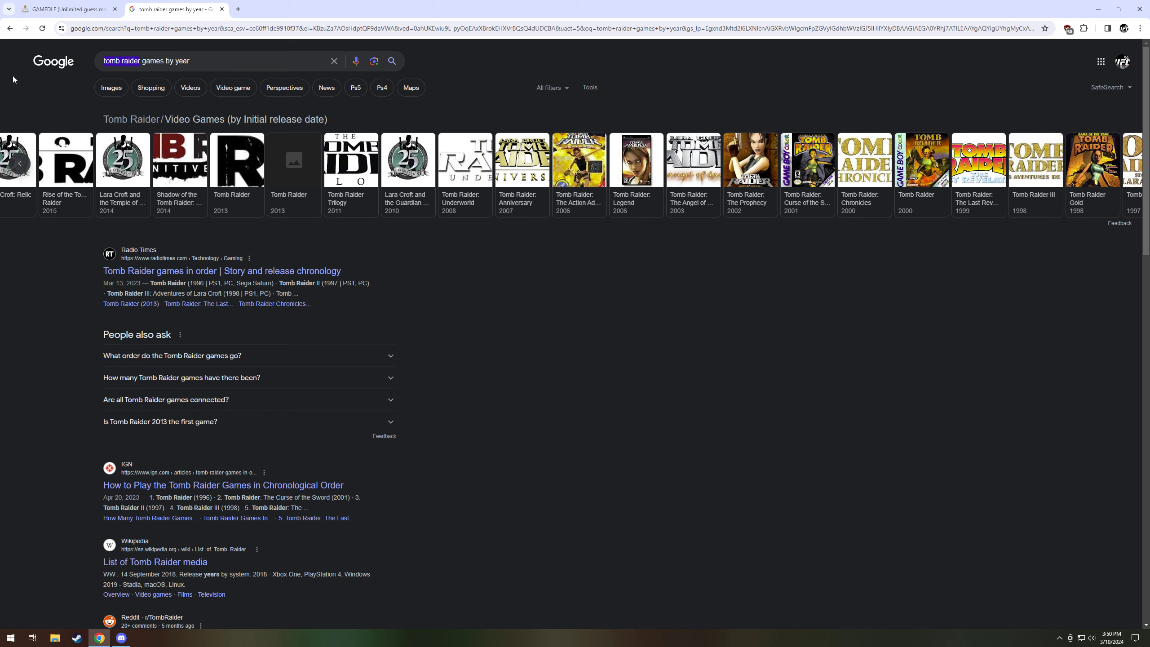
type("spyro")
key("Return")
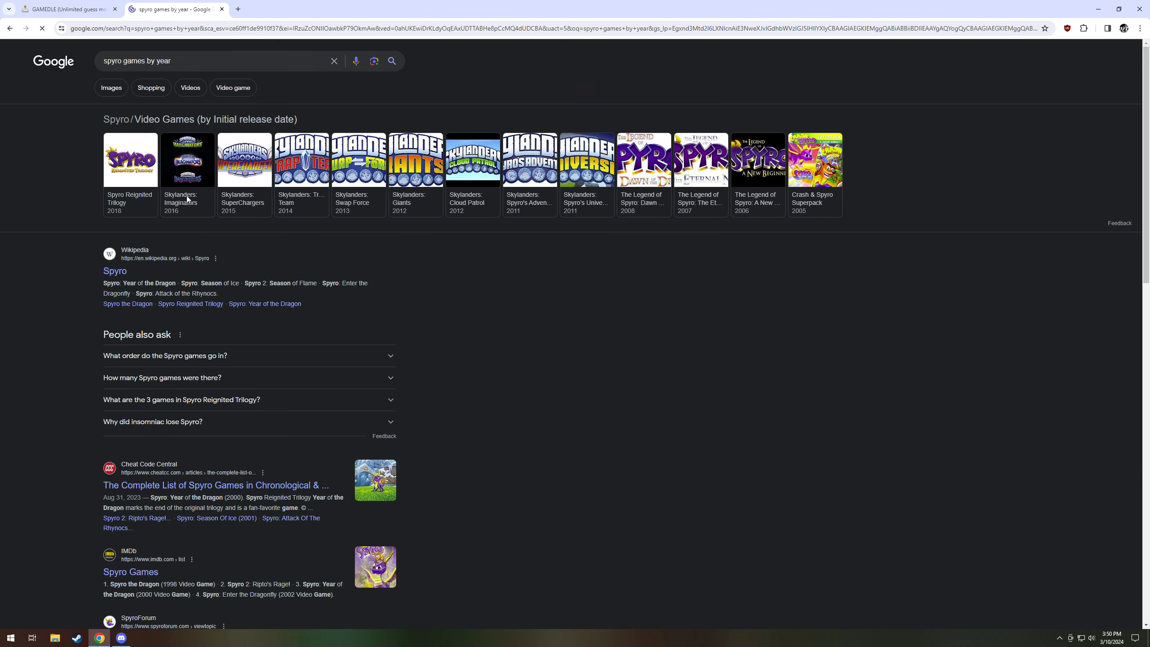
left_click(1124, 172)
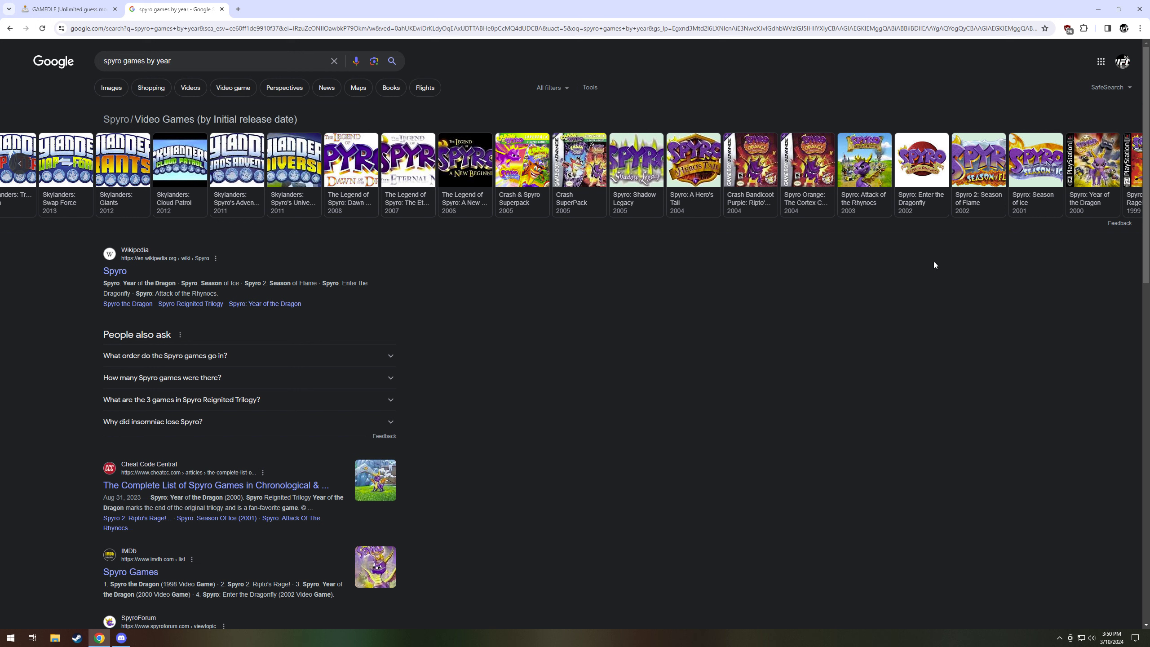
key("ctrl+Tab")
Guess Spyro: Enter the Dragonfly, then spend the one-time clue revealing developers and publishers
left_click(517, 164)
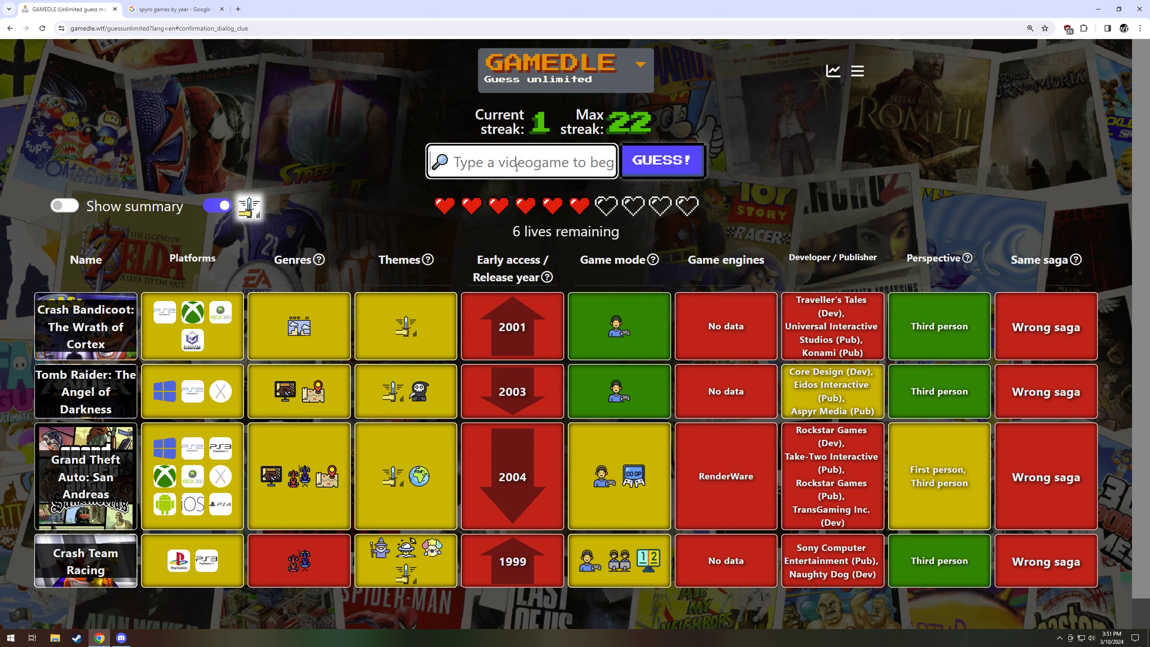
type("enter the dra")
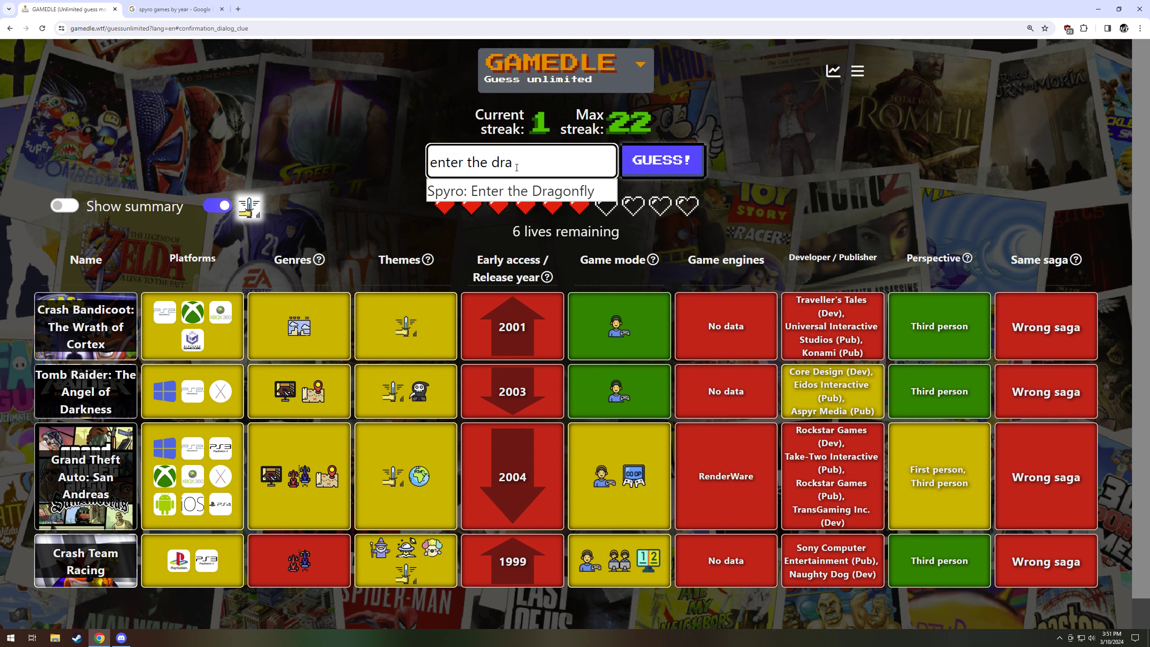
left_click(510, 191)
left_click(654, 161)
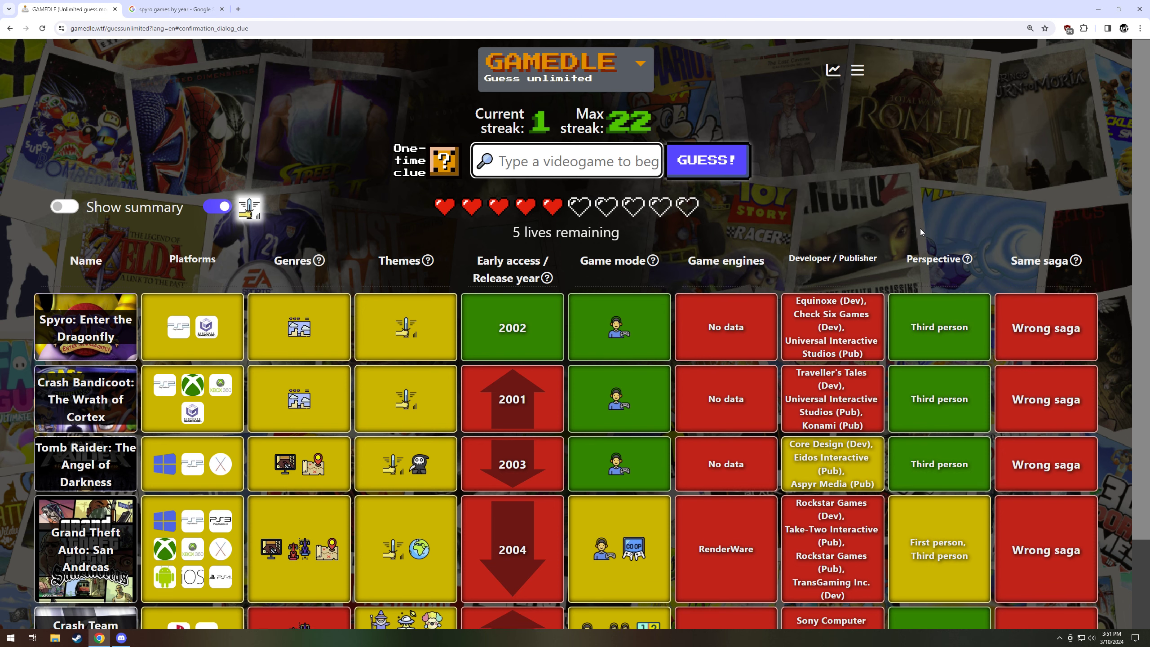
scroll(920, 229, "down", 1)
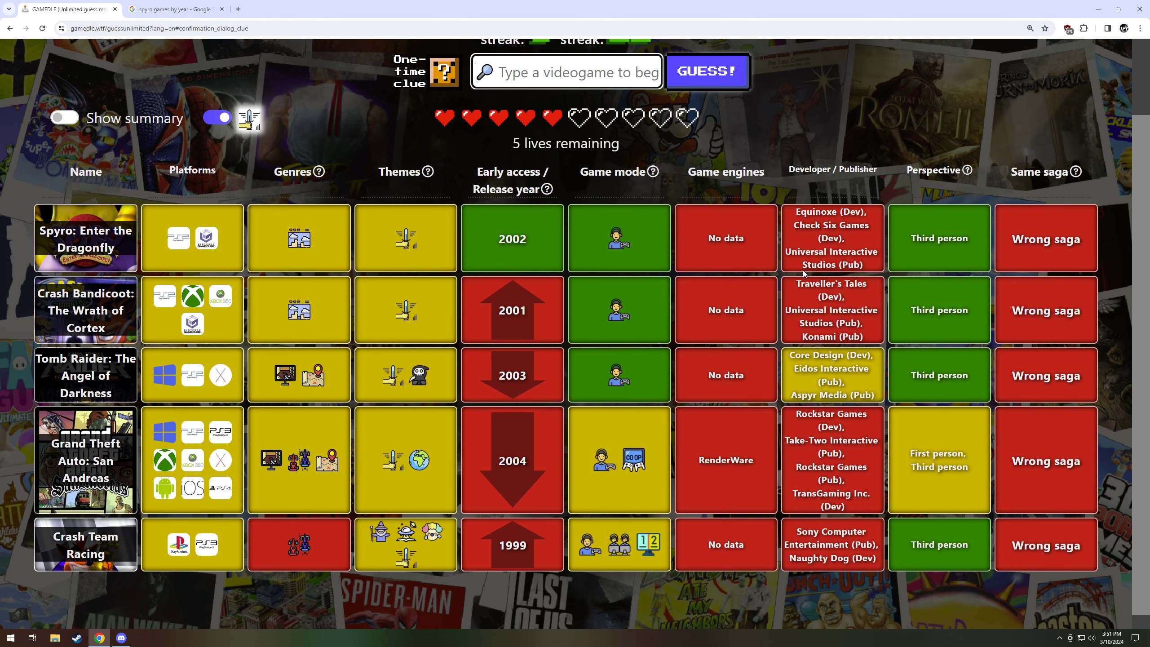
left_click(443, 72)
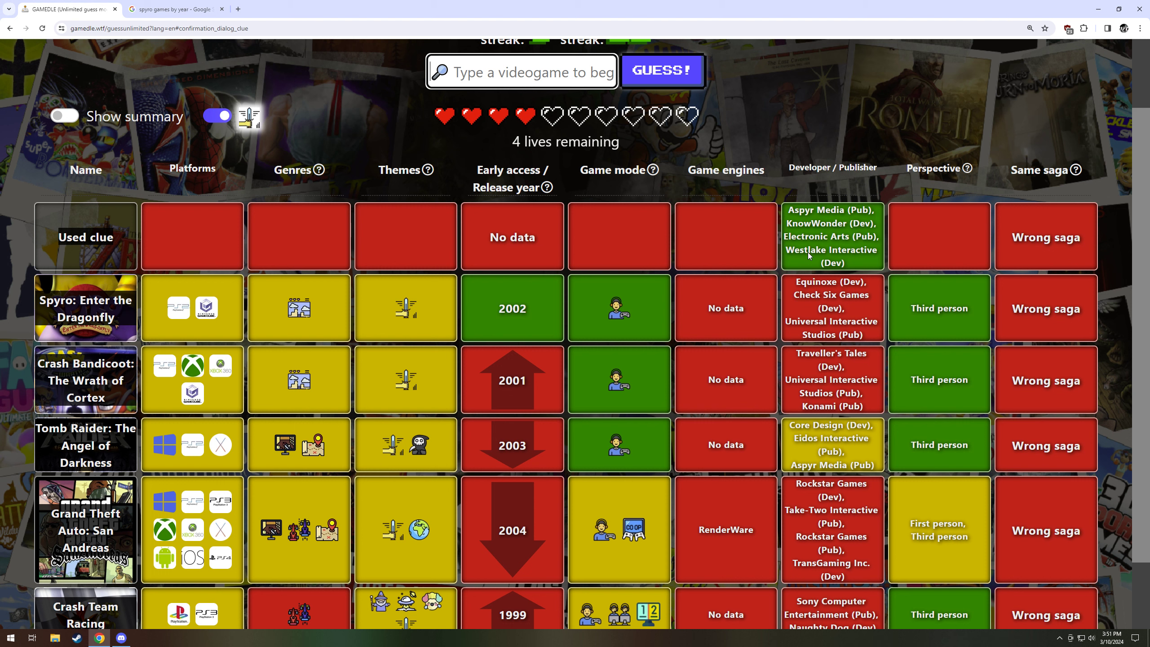
Run the Google search 'westlake interactive games 2002', briefly checking the Gamedle board
left_click(171, 10)
type("westlake int")
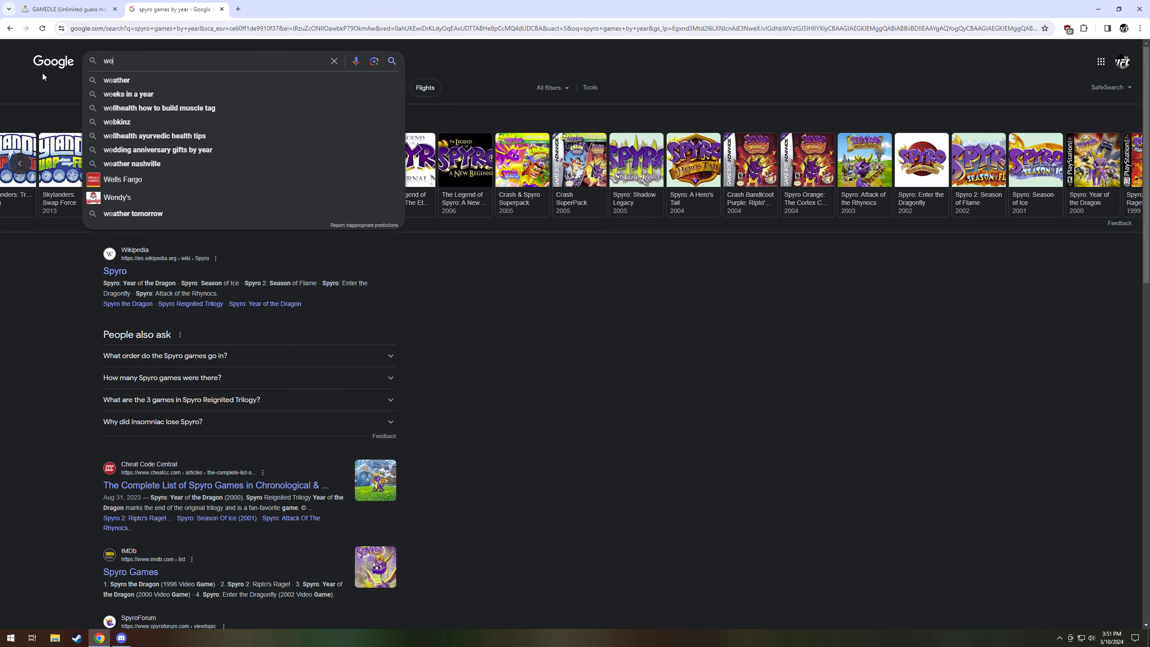
type("era")
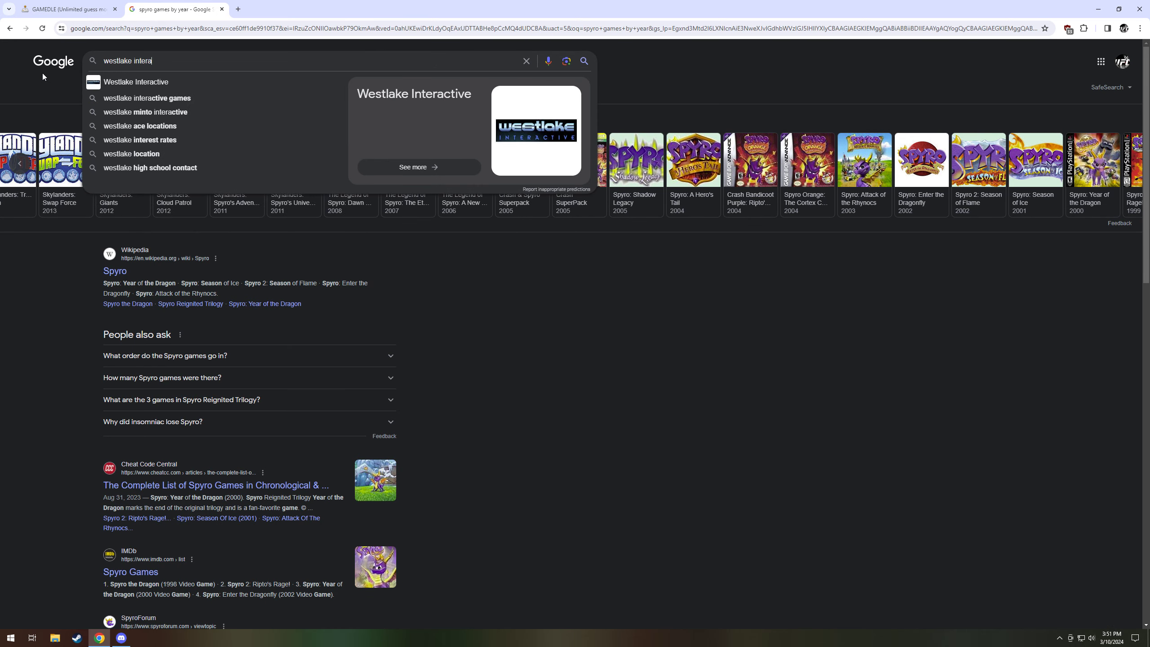
type("ctive g")
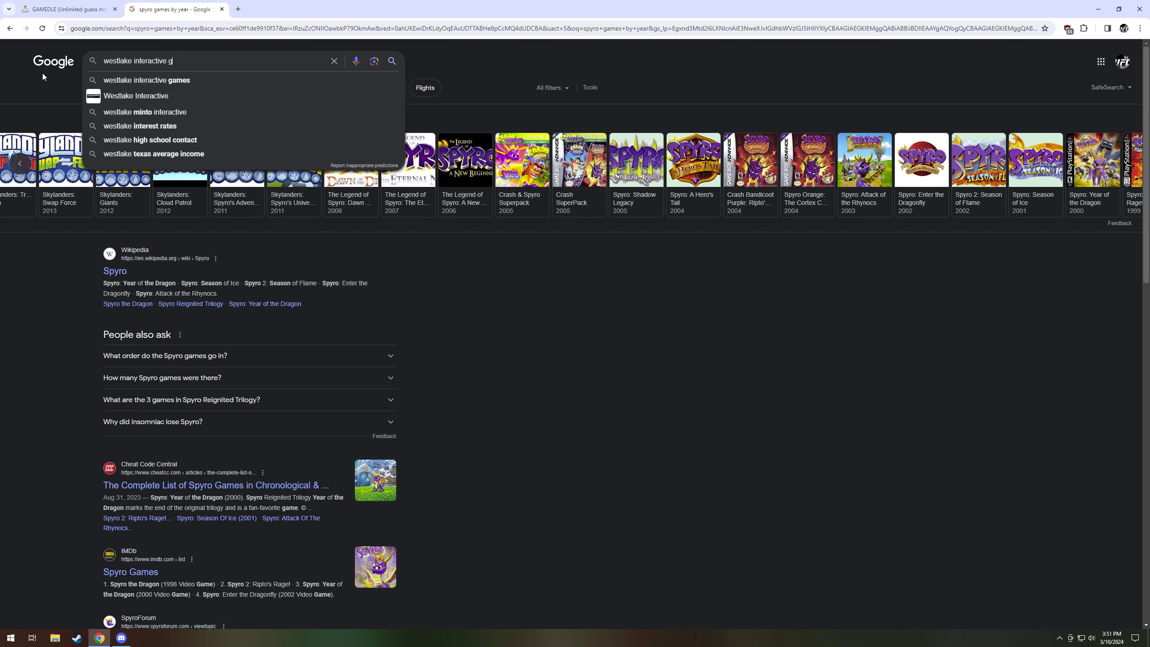
type("ames 2002")
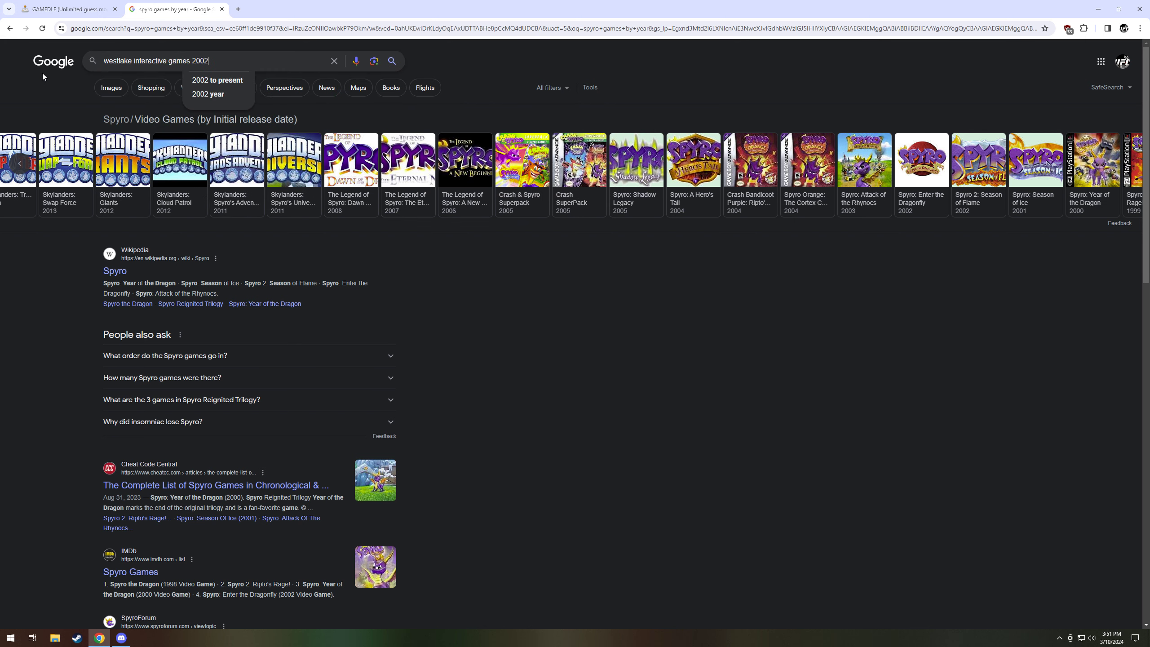
key("Return")
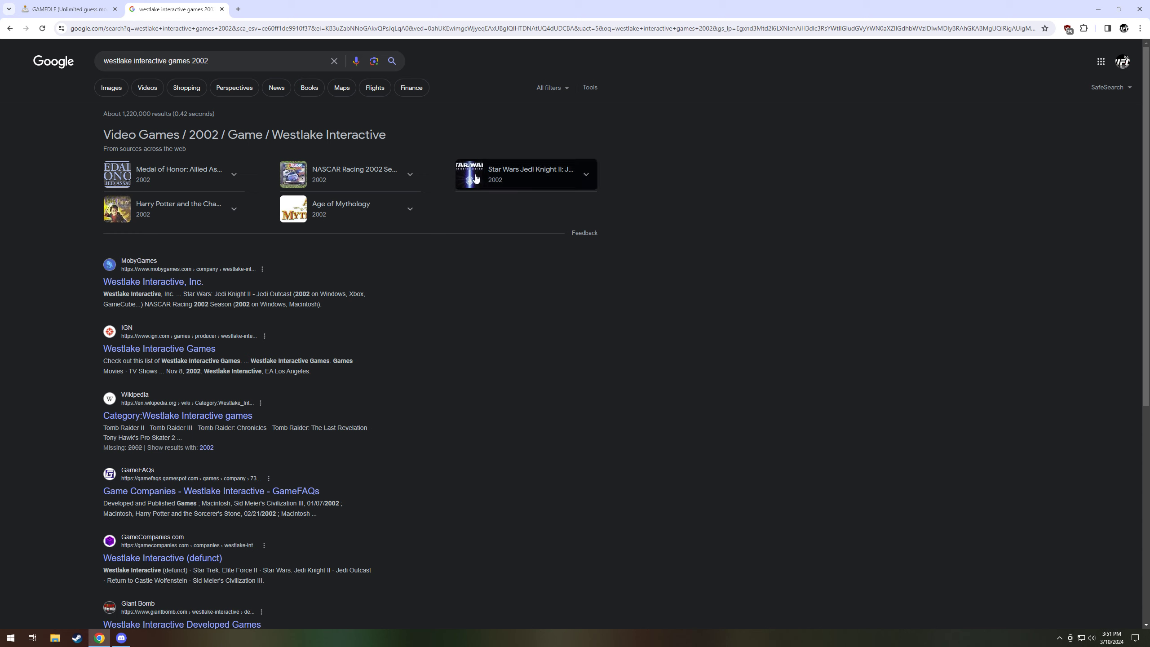
left_click(67, 9)
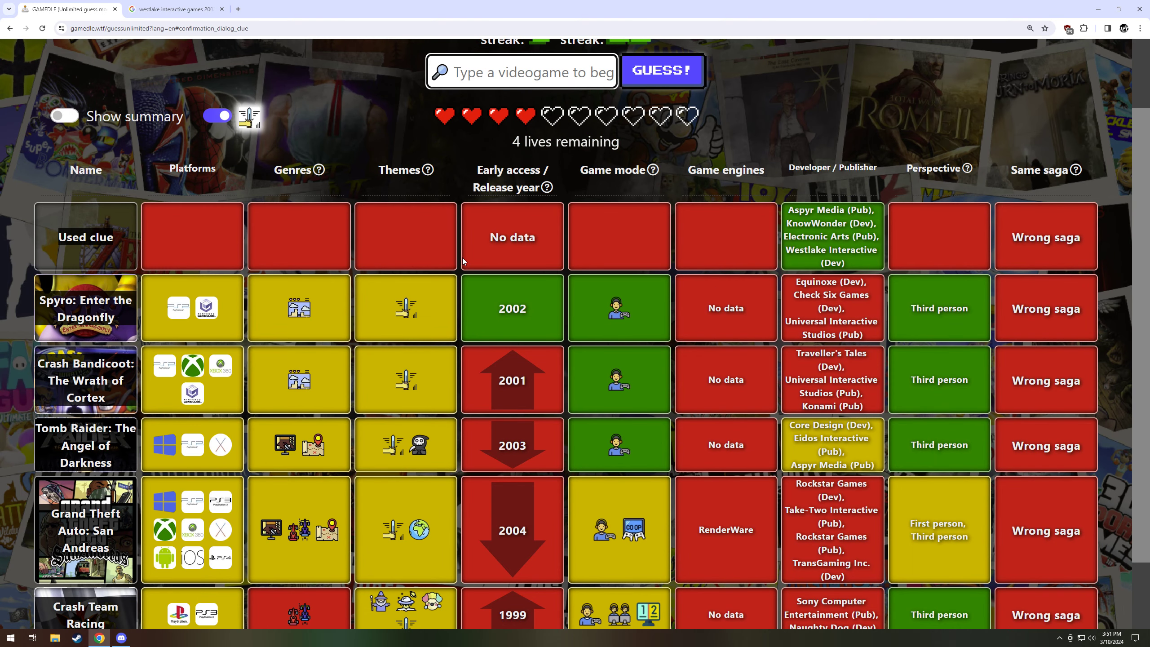
left_click(172, 9)
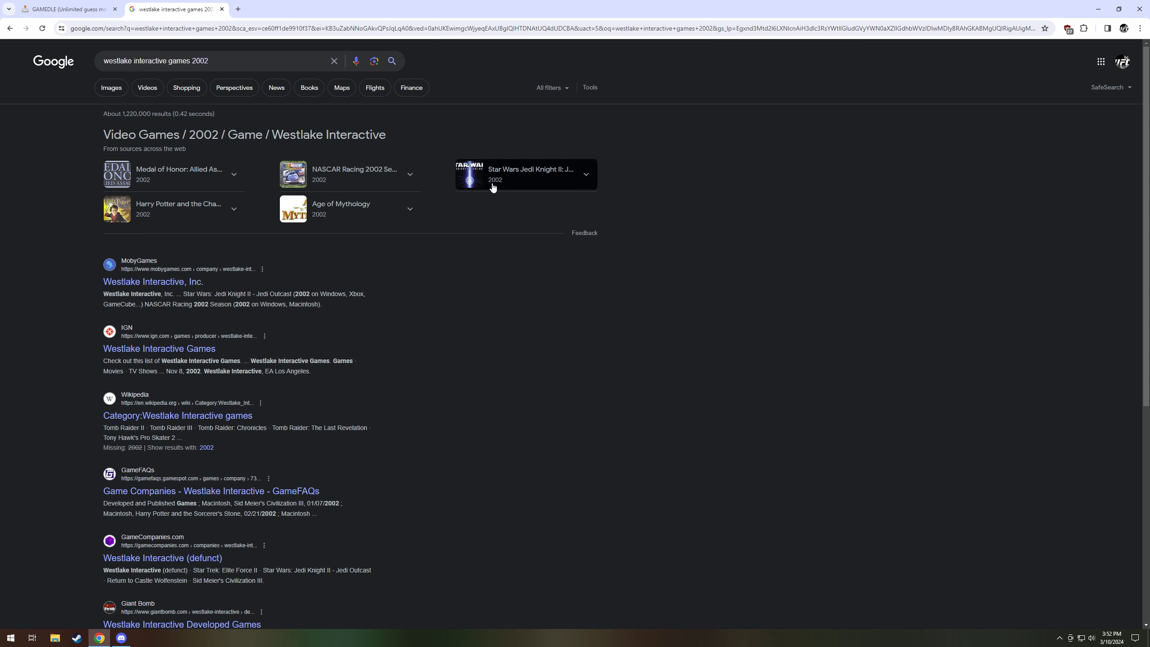
Expand the Star Wars Jedi Knight II and Harry Potter and the Chamber of Secrets results
left_click(586, 177)
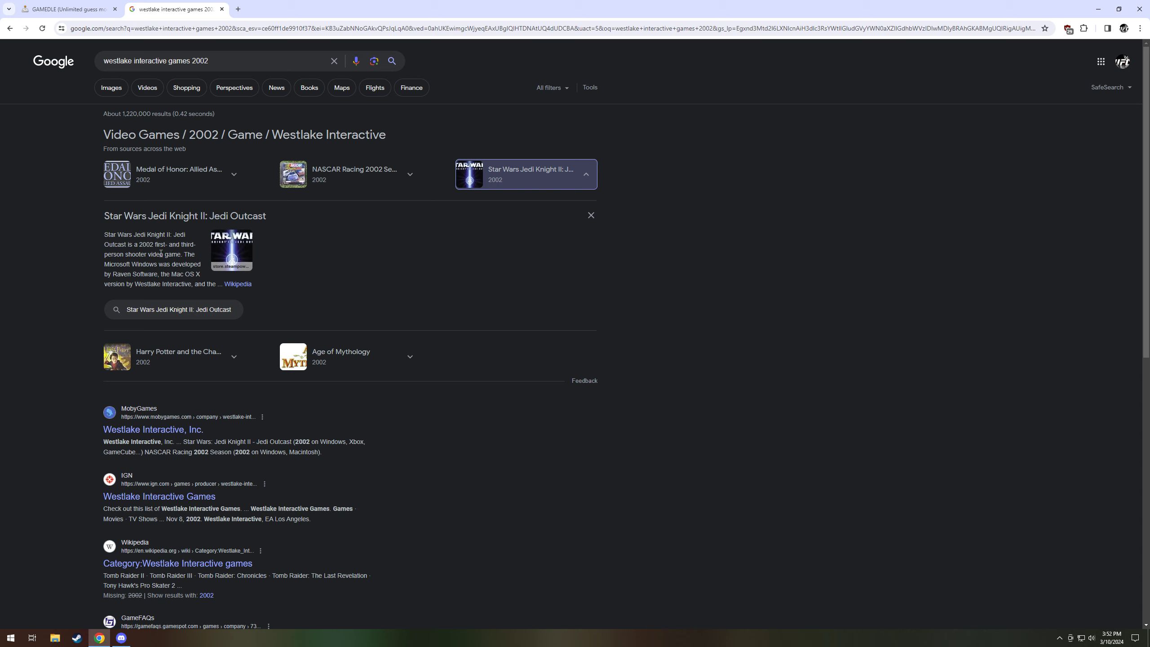
left_click(230, 356)
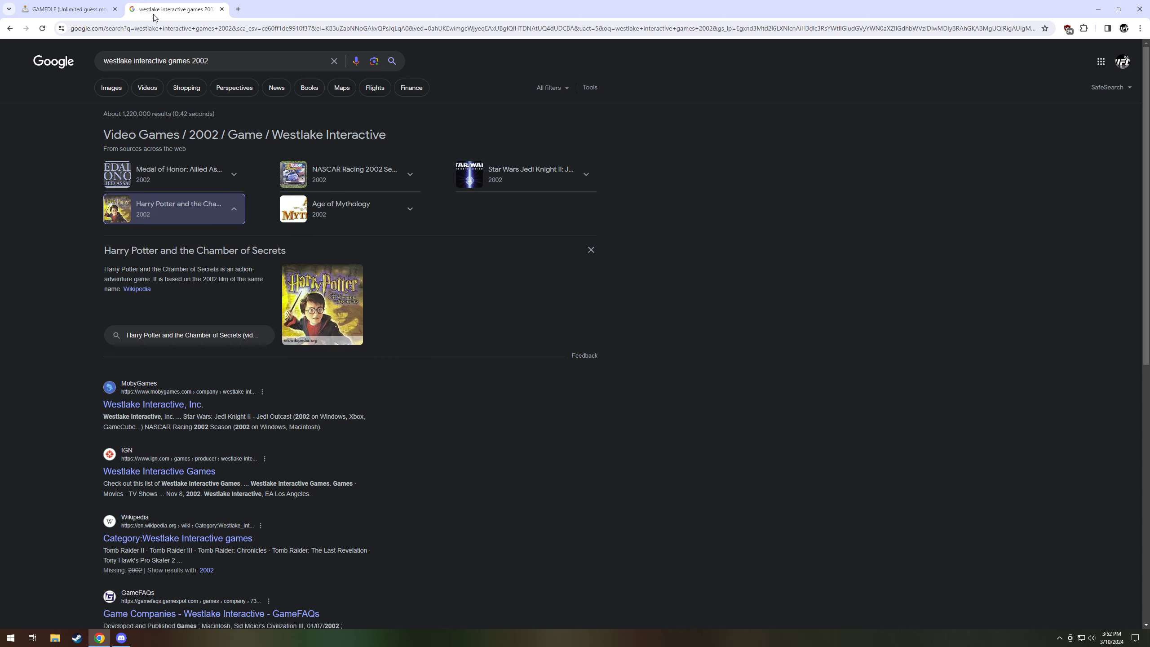
Guess Harry Potter and the Chamber of Secrets correctly and start the next round
key("ctrl+1")
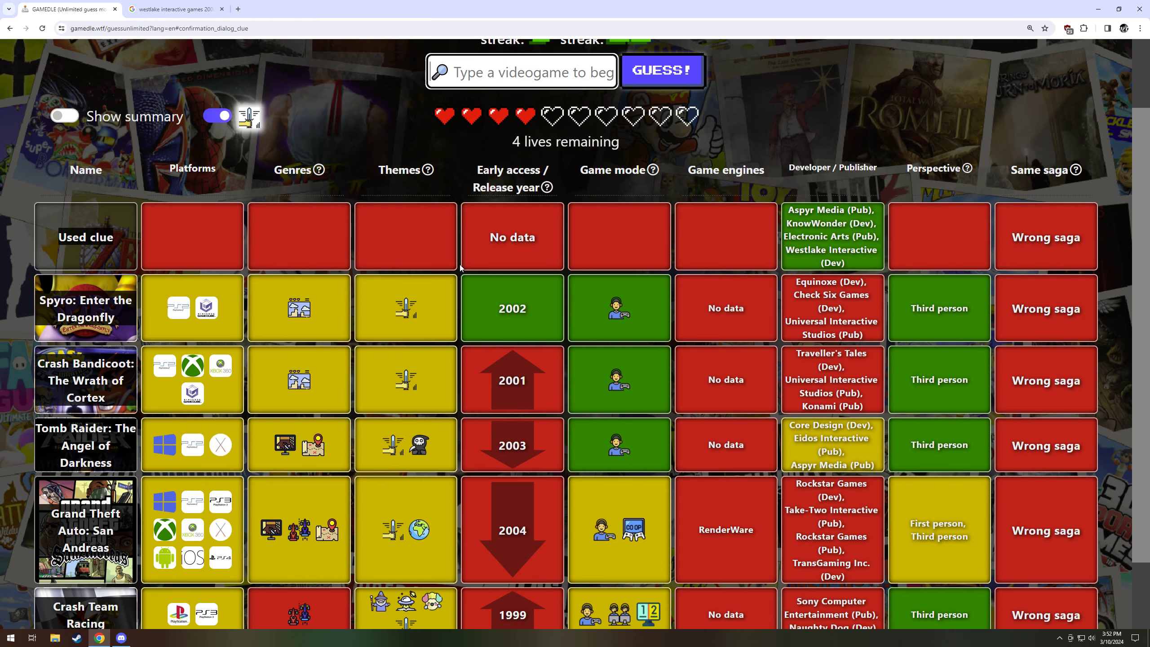
scroll(426, 290, "down", 1)
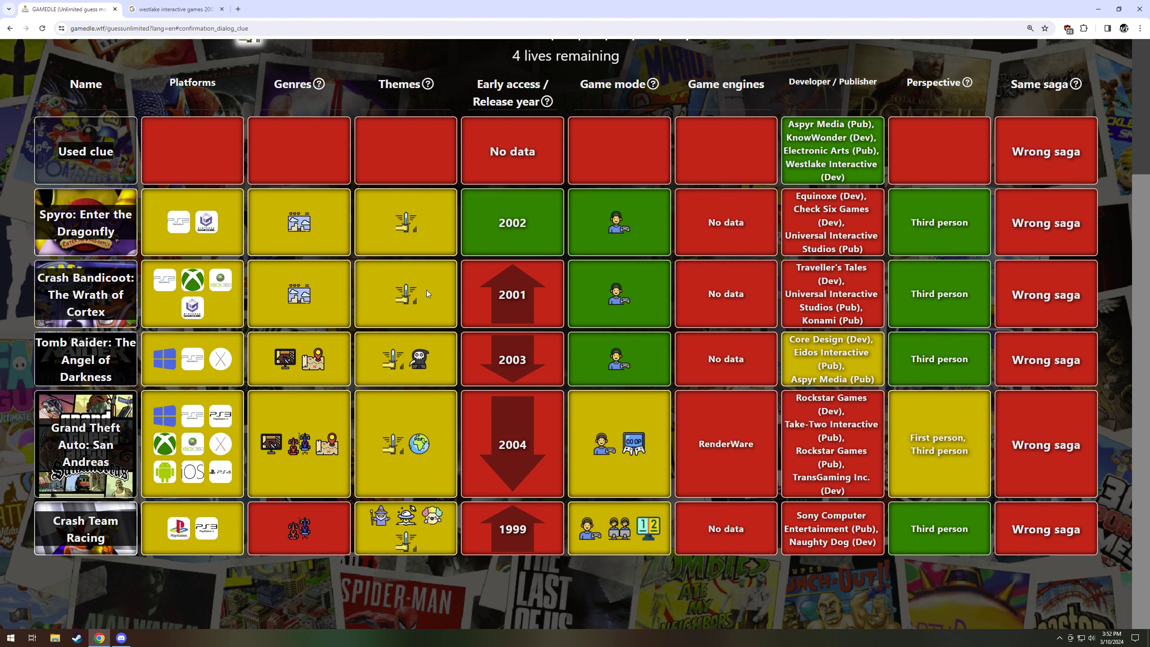
scroll(426, 289, "up", 2)
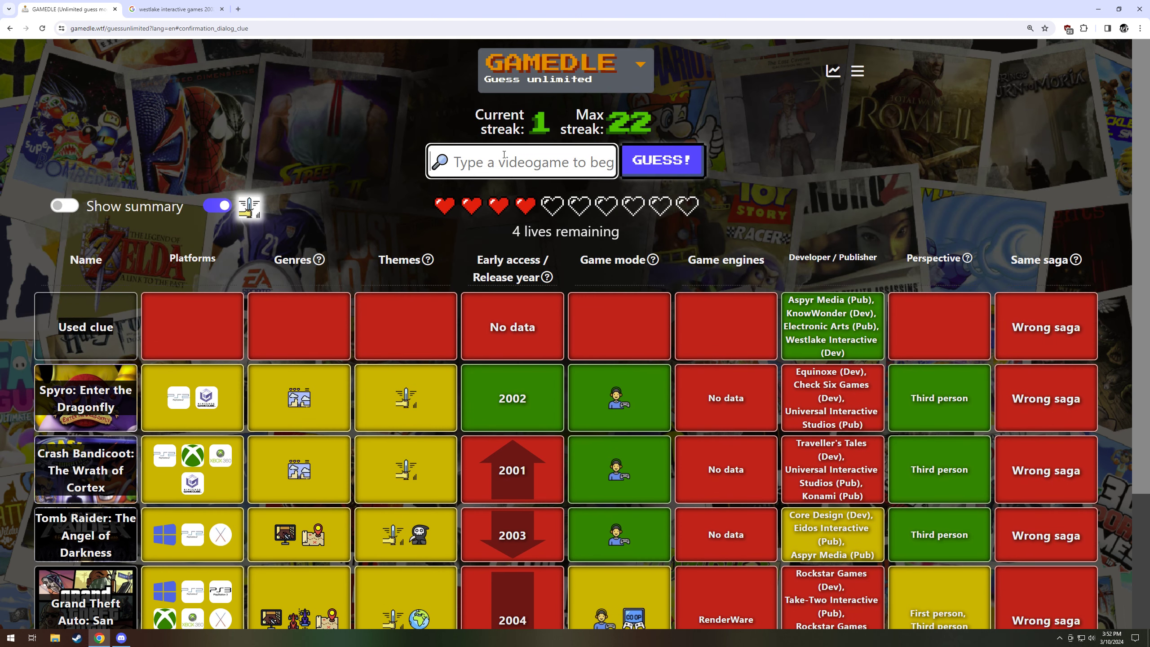
type("champe")
key("BackSpace")
key("BackSpace")
type("ber")
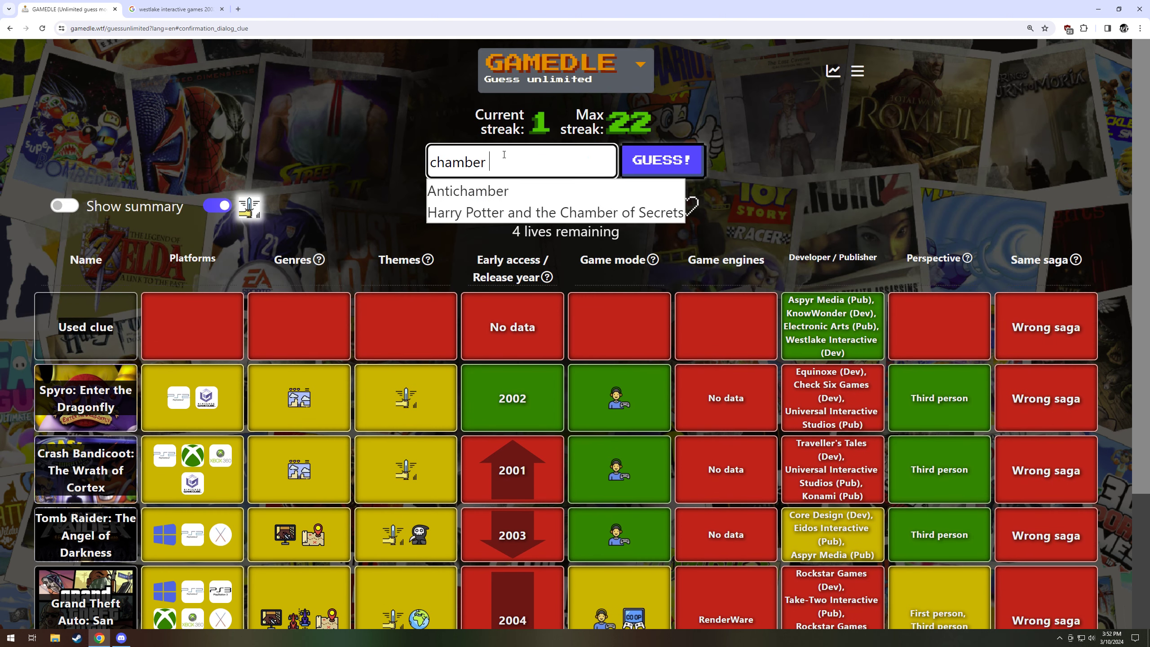
type(" of se")
left_click(555, 213)
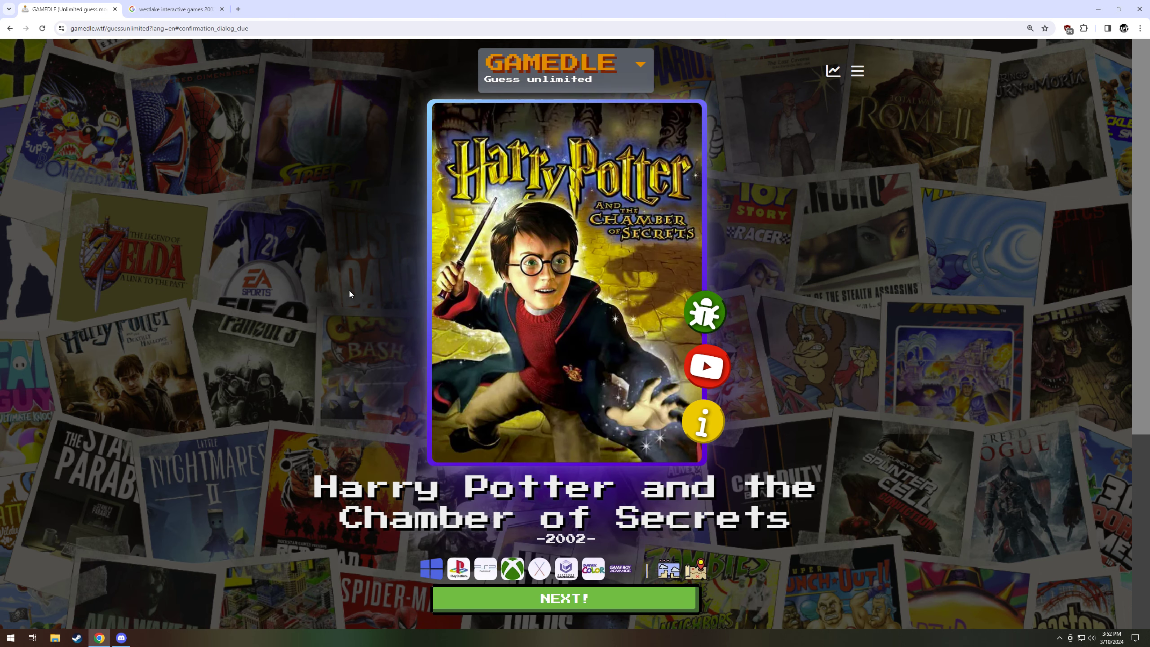
left_click(564, 598)
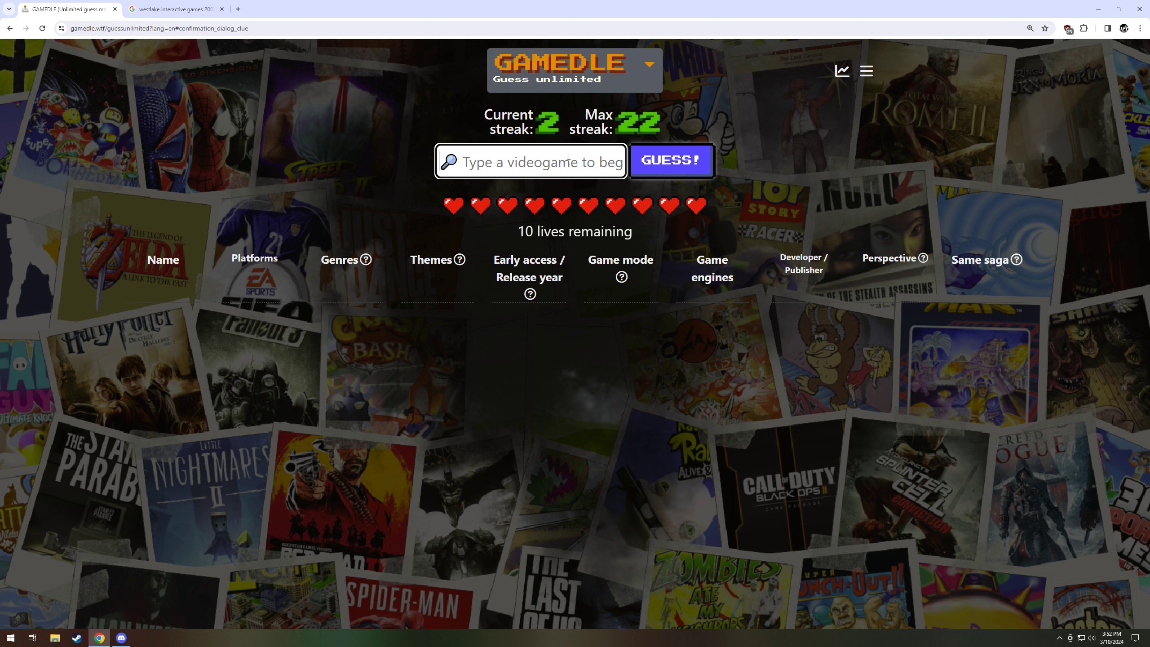
type("kil")
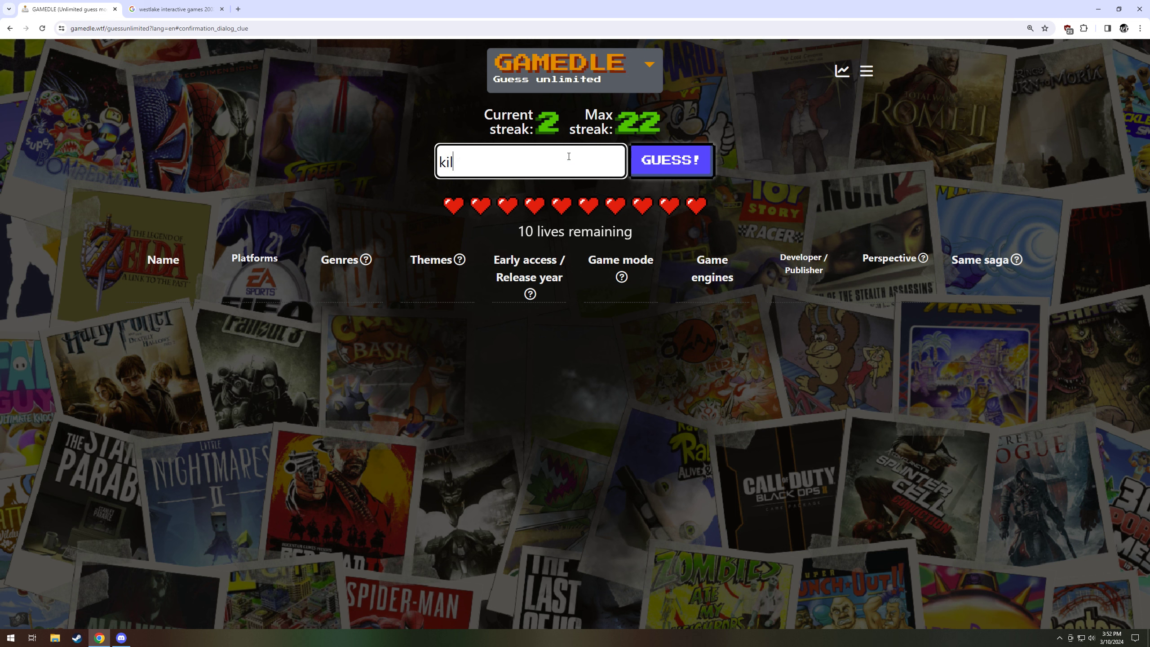
Enter 'paper mario' with typo fixes and submit Paper Mario as the first guess
key("BackSpace")
key("BackSpace")
key("BackSpace")
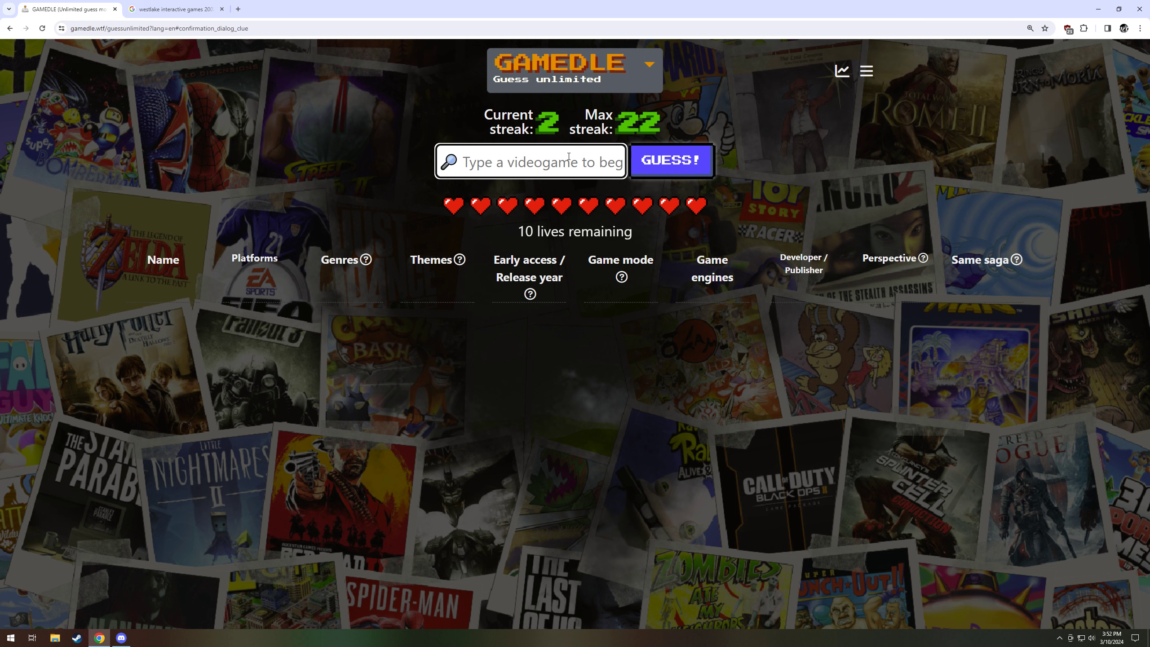
type("h")
key("BackSpace")
type("pspret")
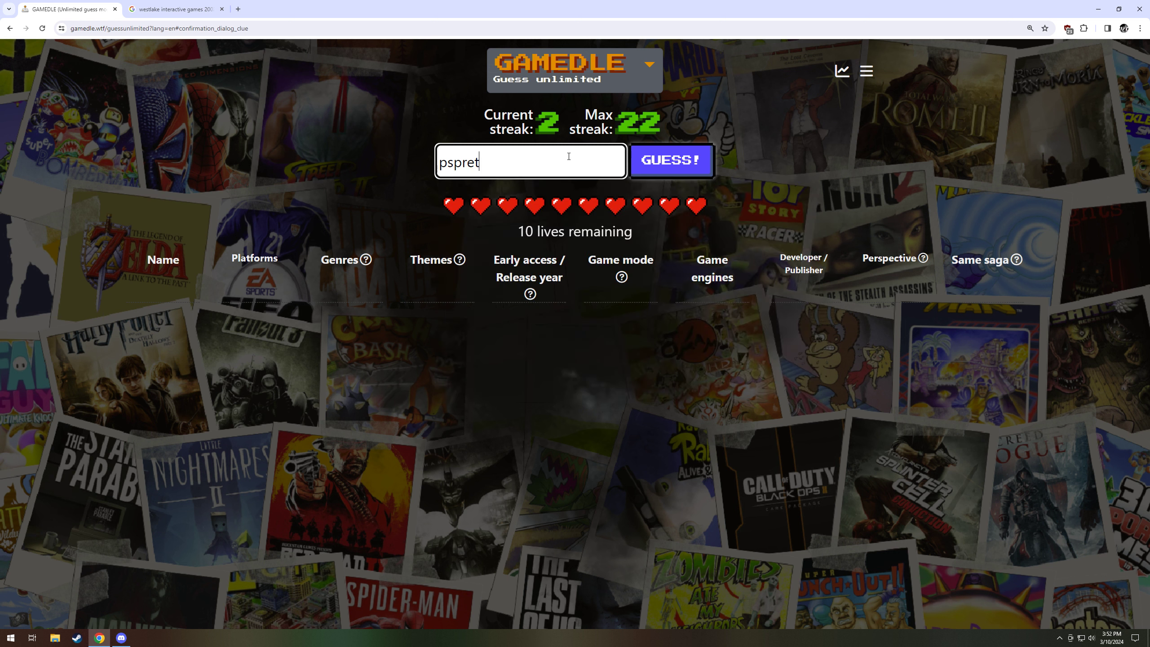
key("BackSpace")
key("BackSpace")
key("BackSpace")
type("p")
key("BackSpace")
key("BackSpace")
key("BackSpace")
type("er mati")
key("BackSpace")
key("BackSpace")
type("rio")
left_click(474, 191)
left_click(670, 159)
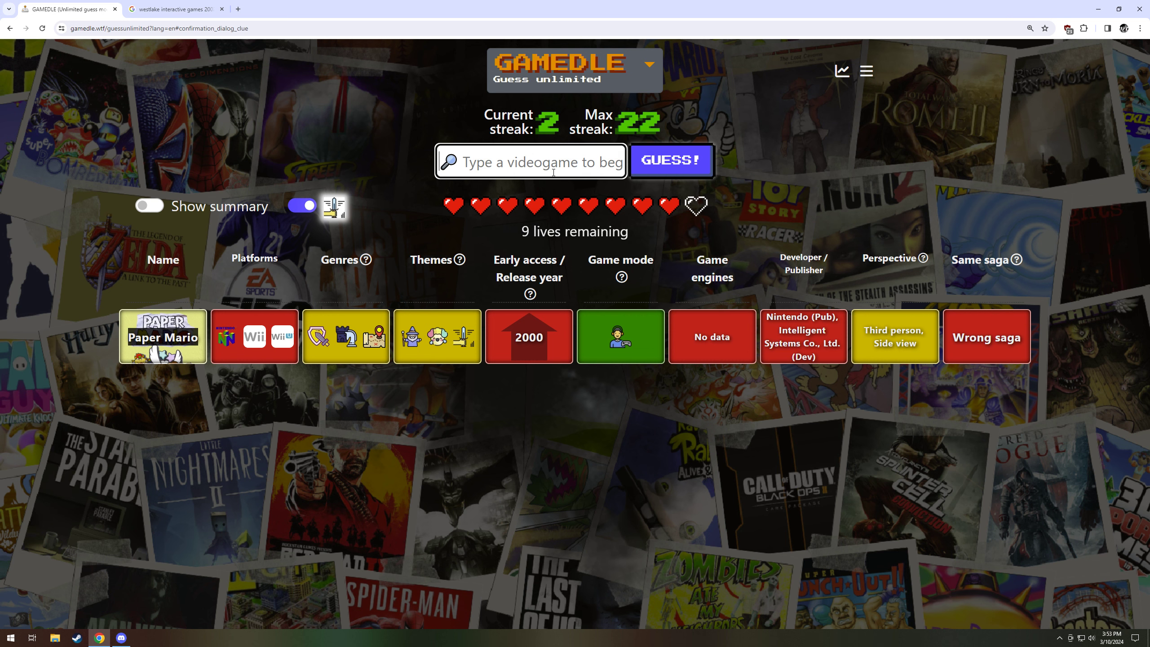
type("terra")
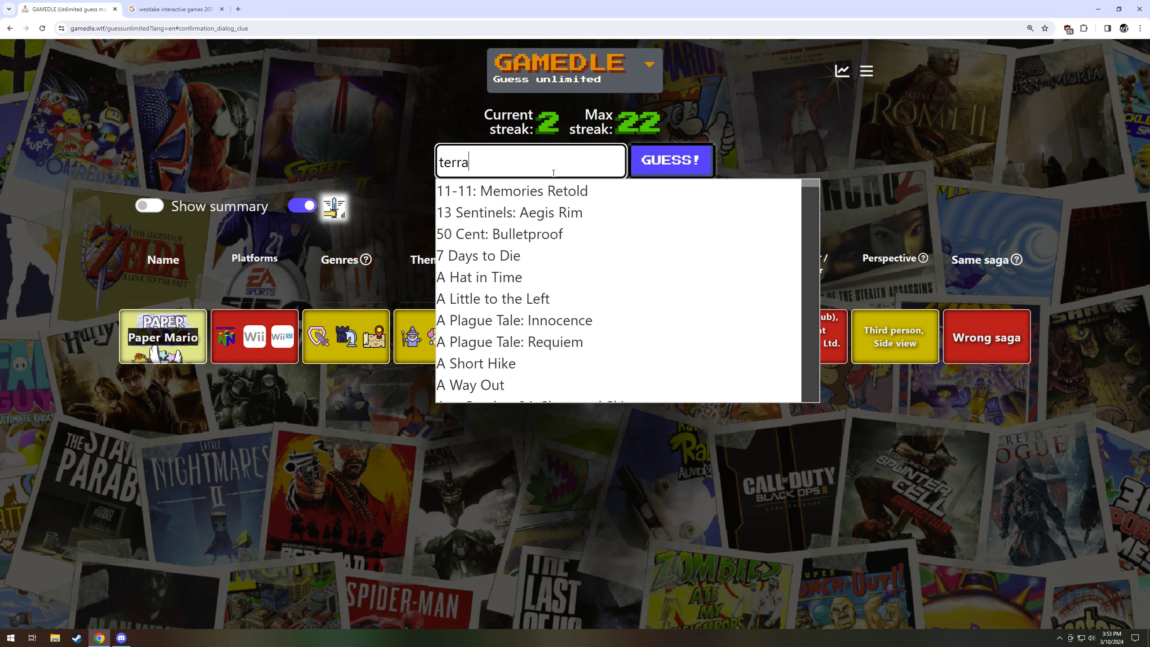
Submit Terraria from the suggestions as the second guess
left_click(476, 233)
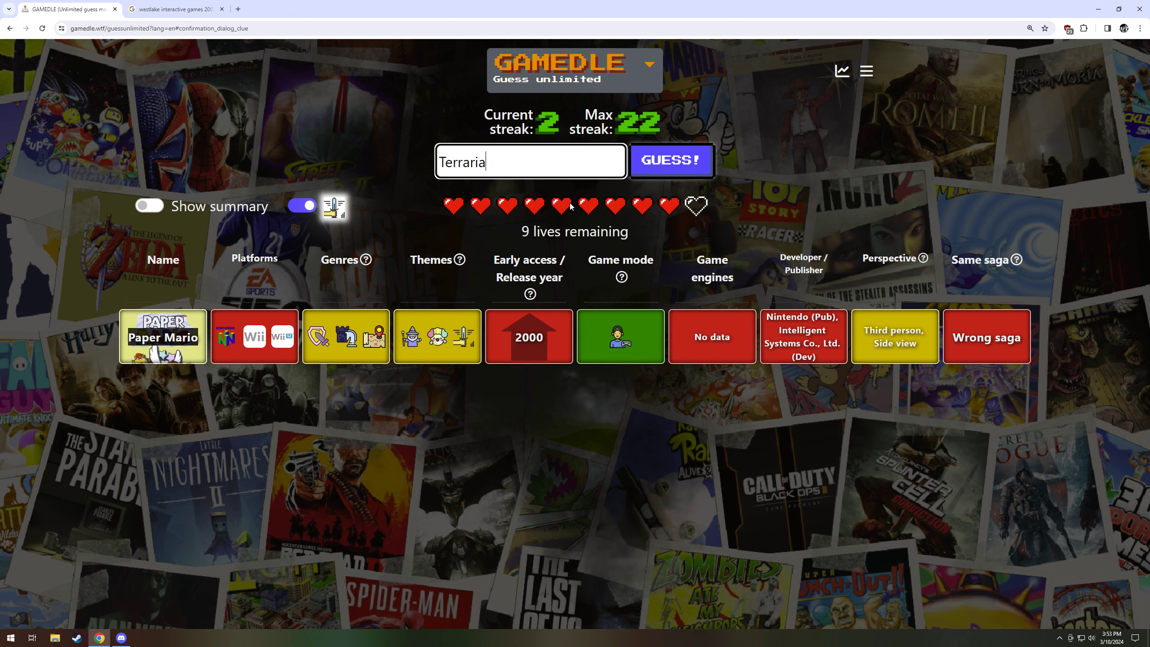
left_click(665, 162)
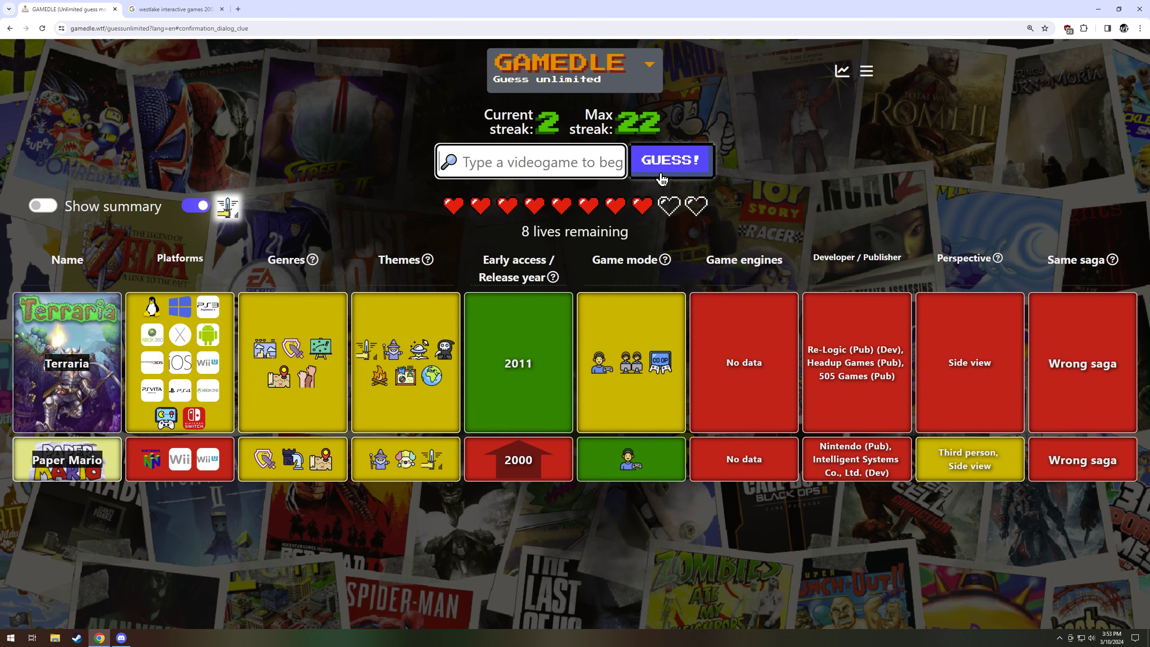
left_click(962, 360)
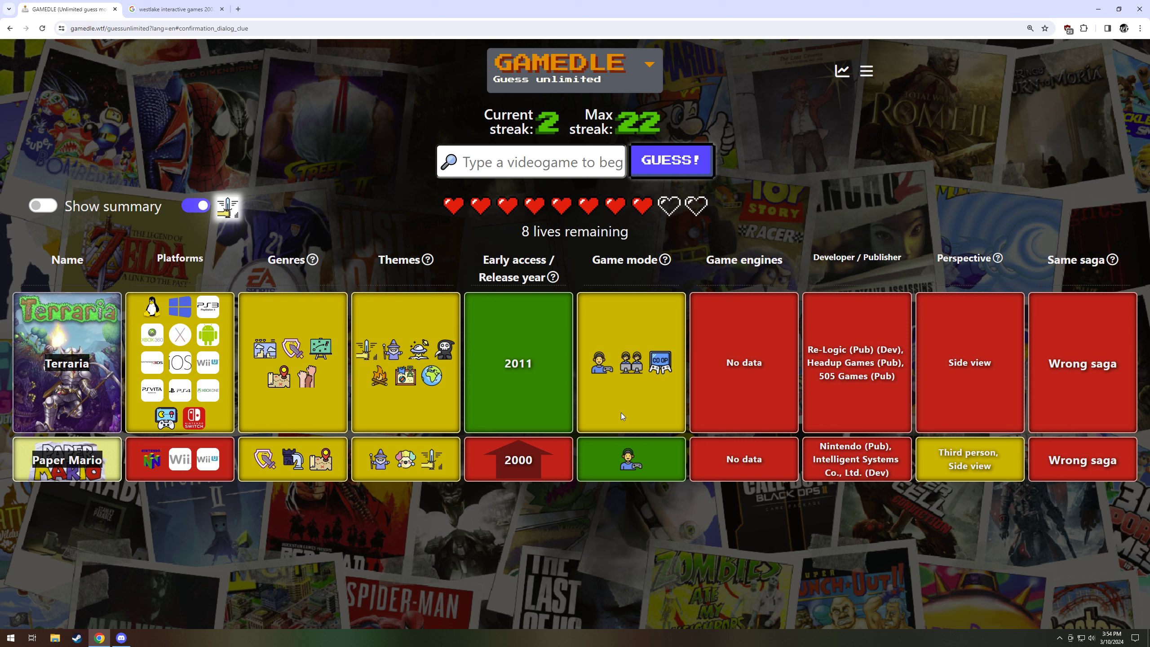
Check the Google tab, then guess The Elder Scrolls V: Skyrim in Gamedle
left_click(175, 9)
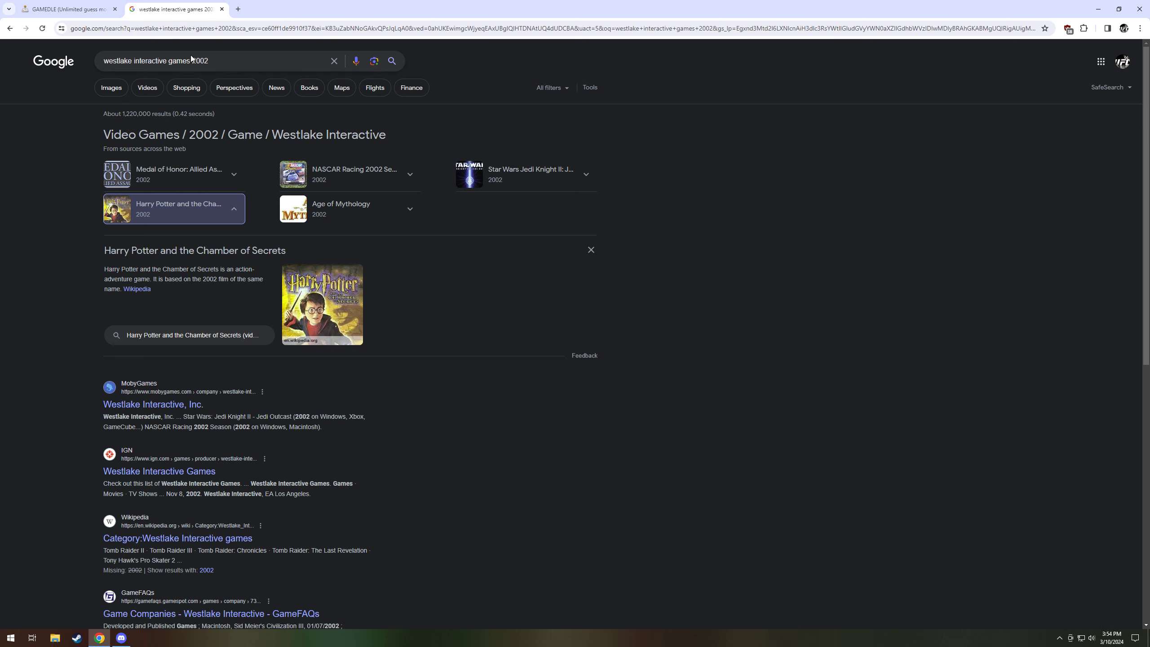
type("2011")
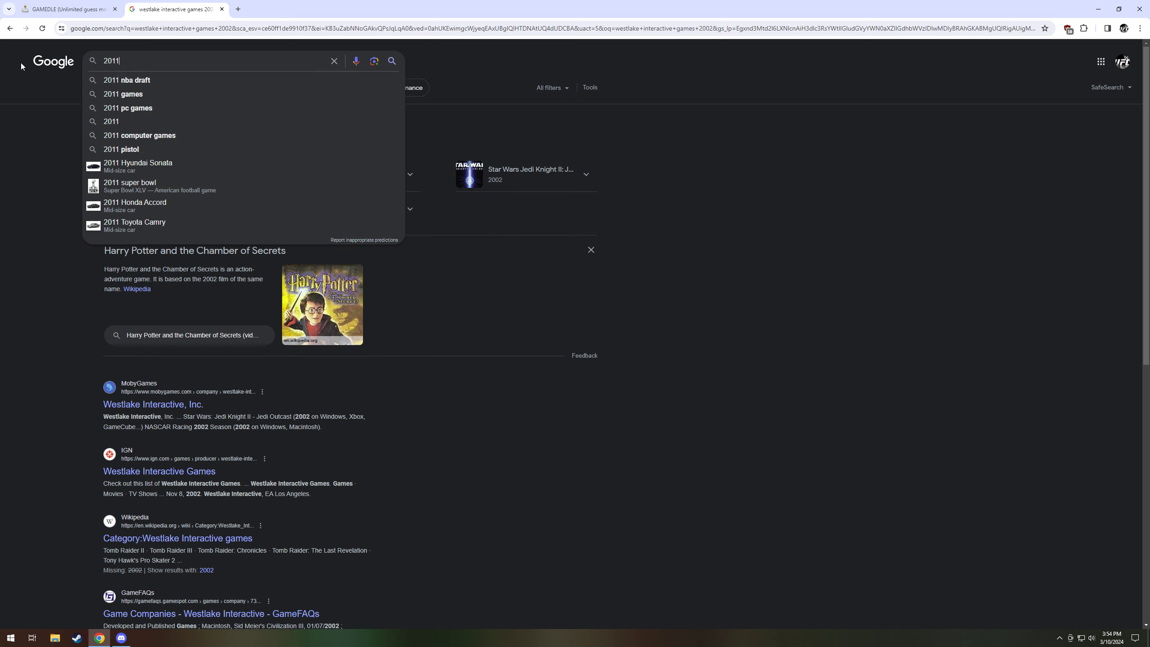
type(" games")
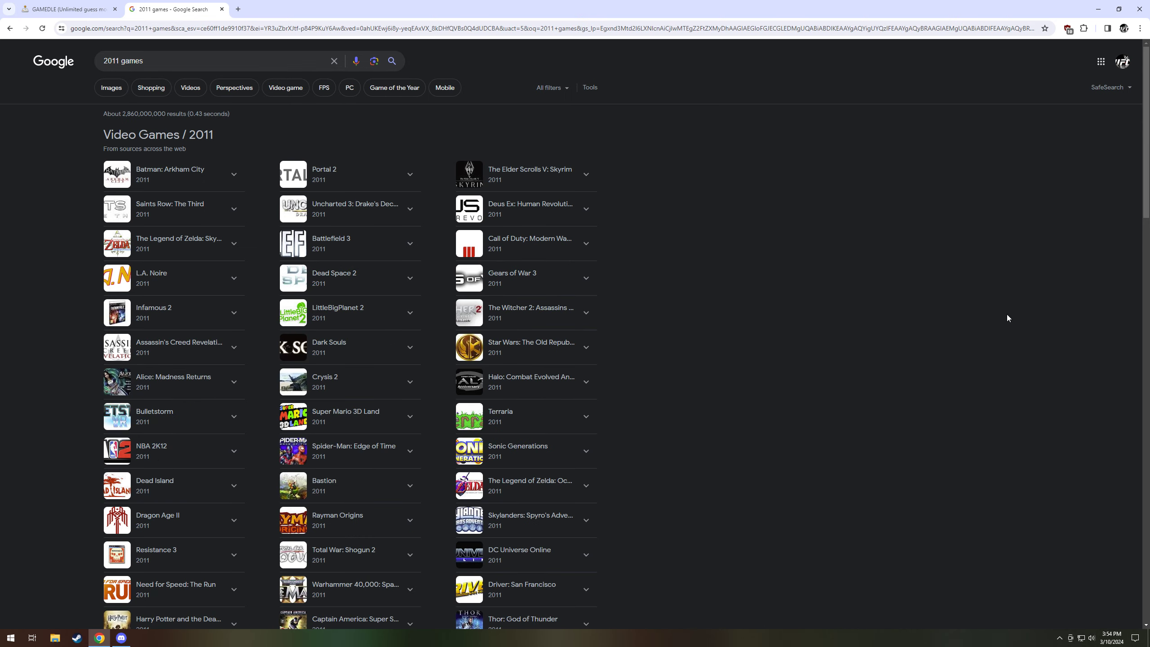
scroll(820, 287, "down", 1)
scroll(820, 287, "up", 2)
left_click(68, 9)
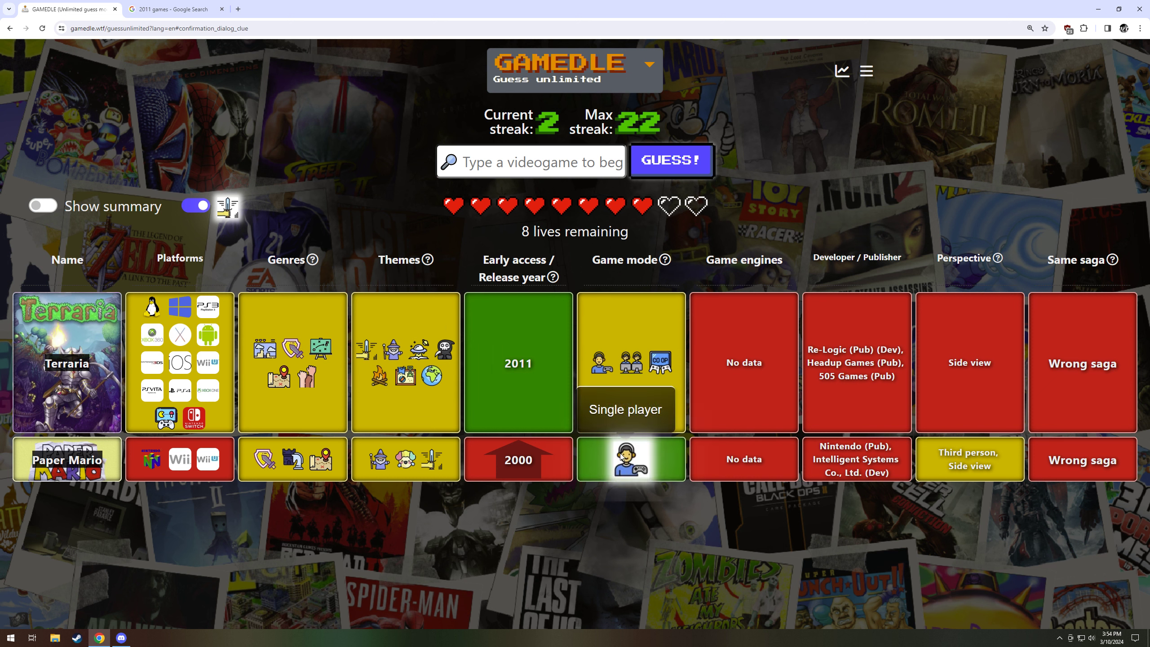
left_click(542, 162)
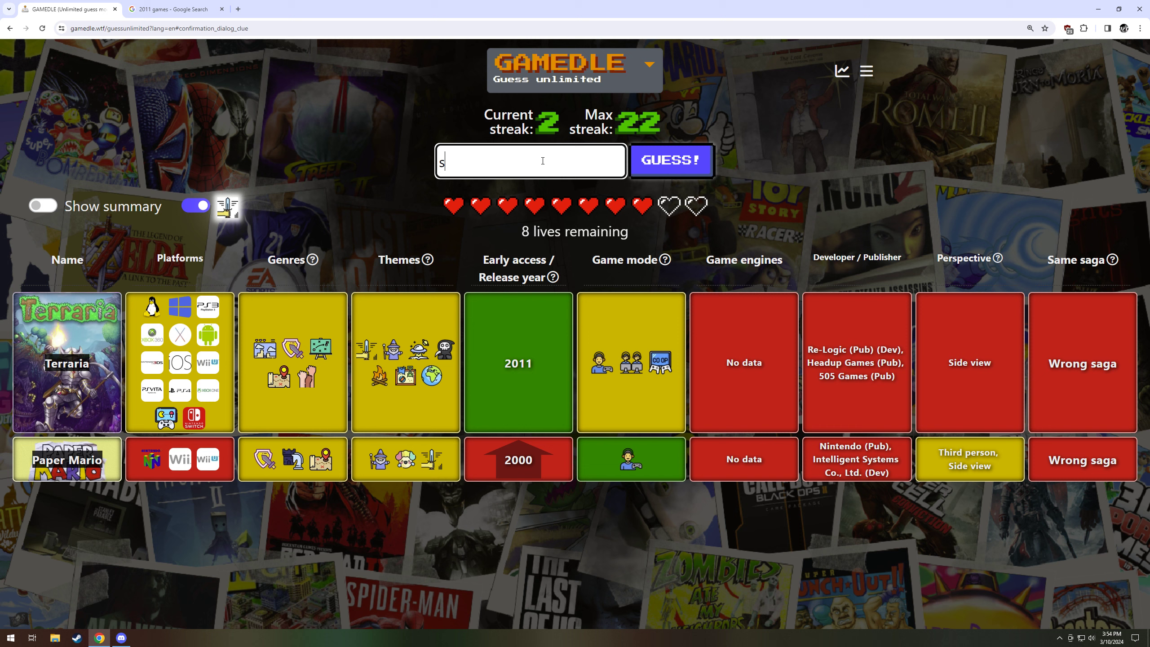
type("skyrim")
left_click(549, 191)
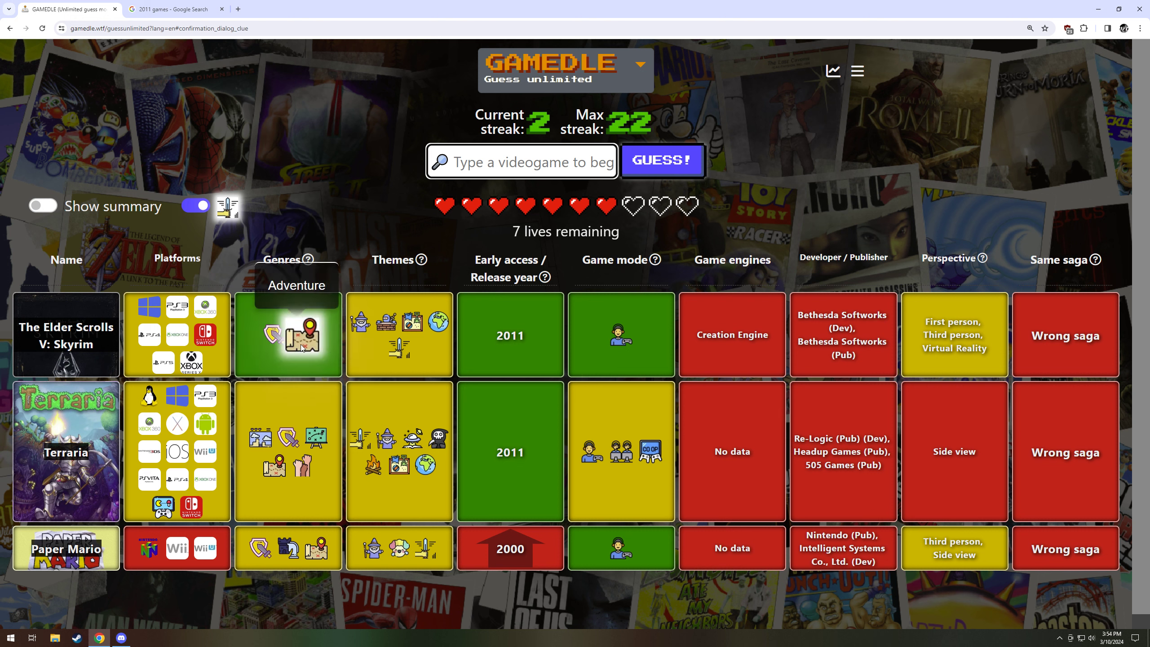
Change the Google query to 2011 'rpg games' and expand the full list of titles
left_click(176, 10)
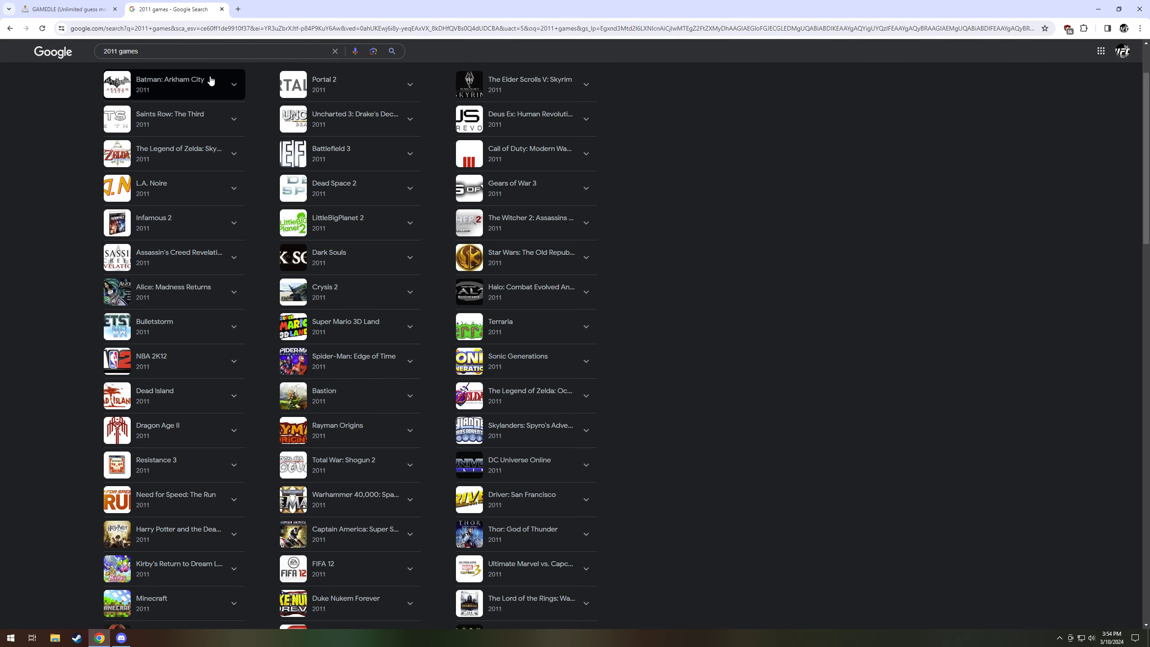
scroll(159, 180, "down", 1)
double_click(124, 61)
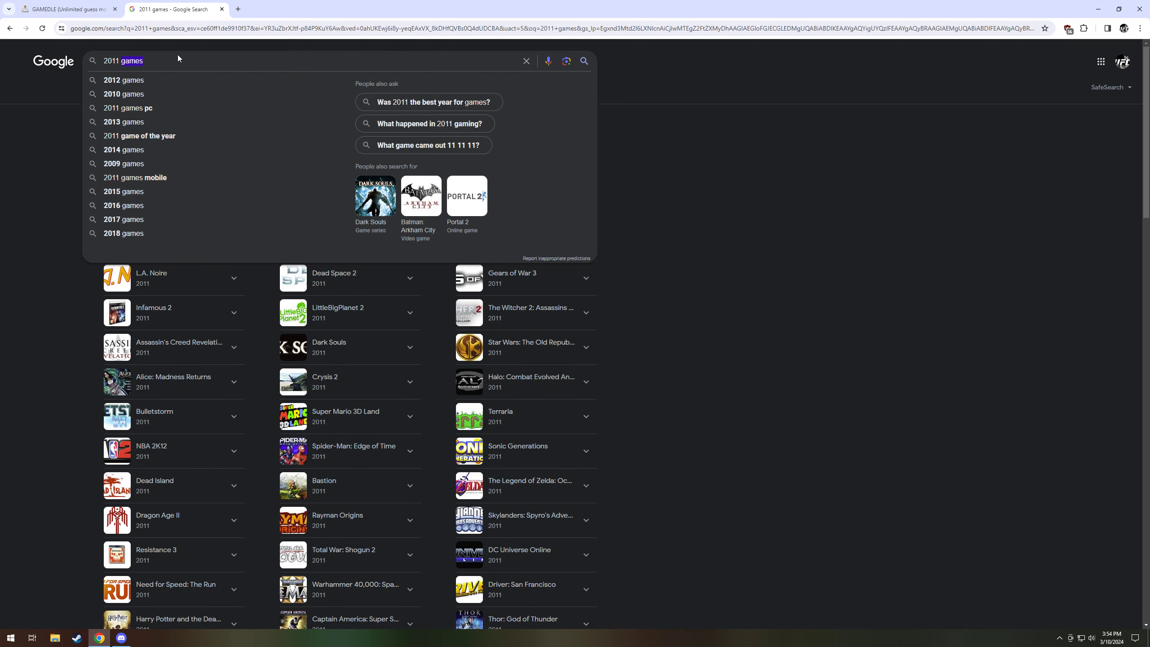
type("rpg games")
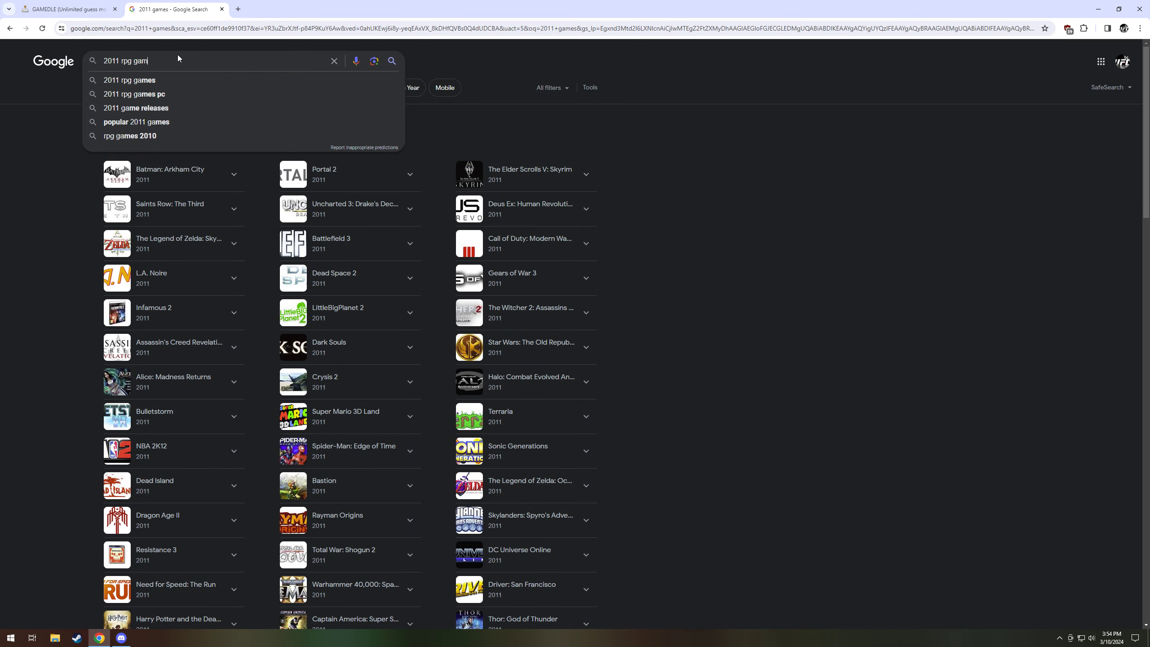
key("Return")
left_click(375, 270)
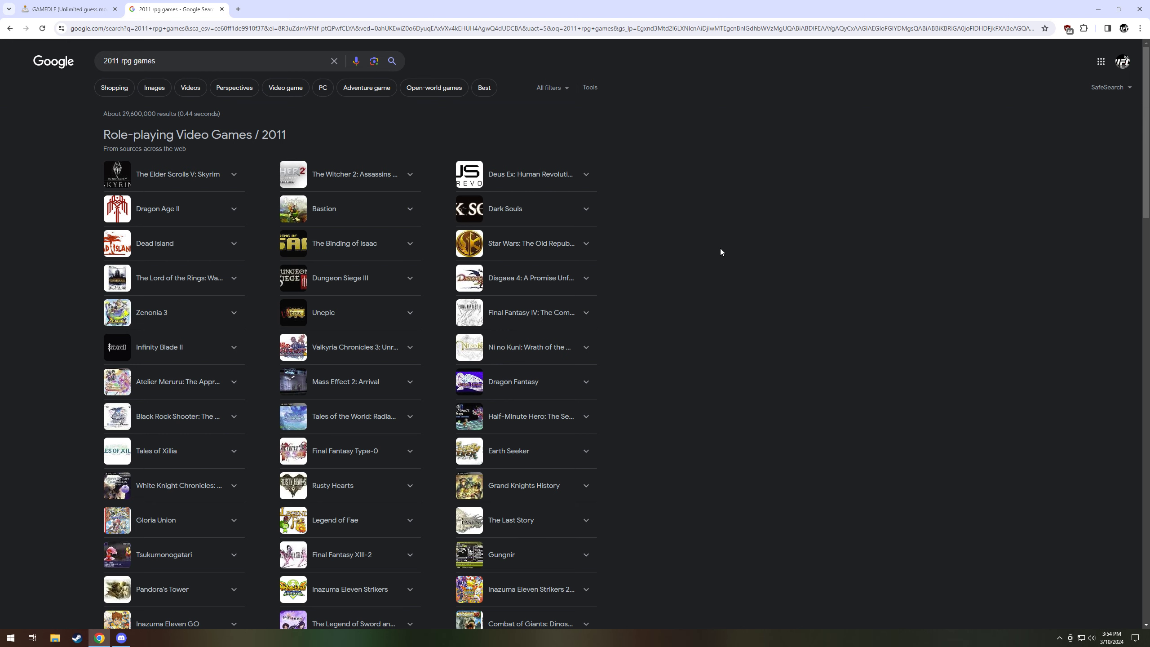
scroll(721, 248, "down", 1)
Compare the rpg results with the Gamedle board and end back on Gamedle
left_click(68, 9)
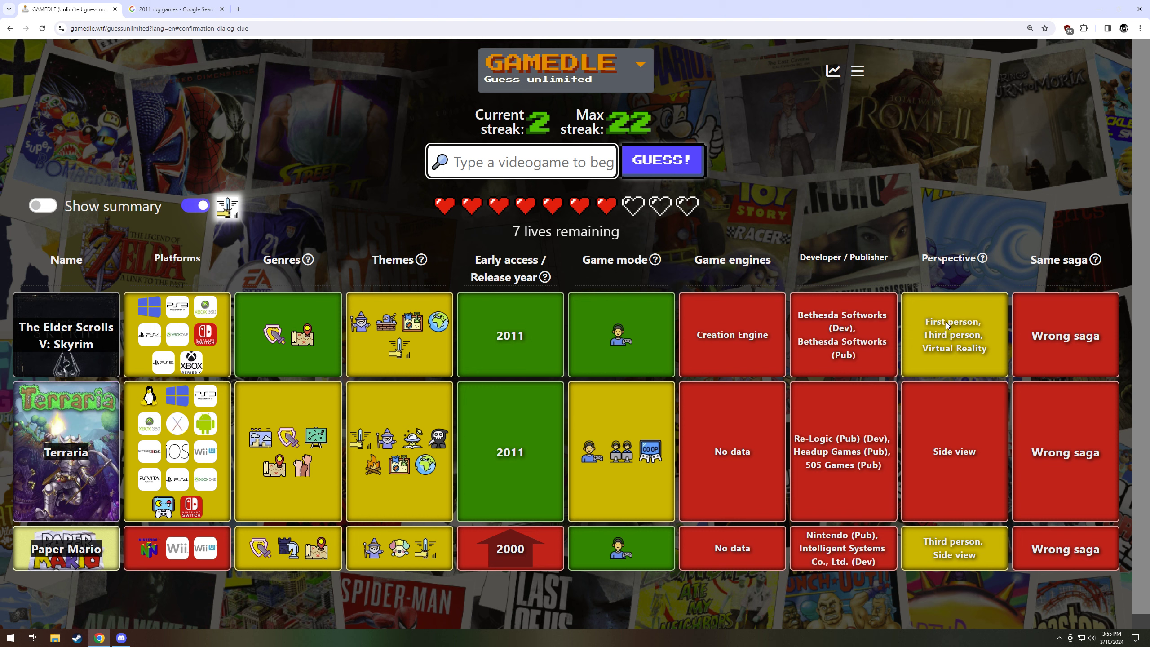
left_click(180, 9)
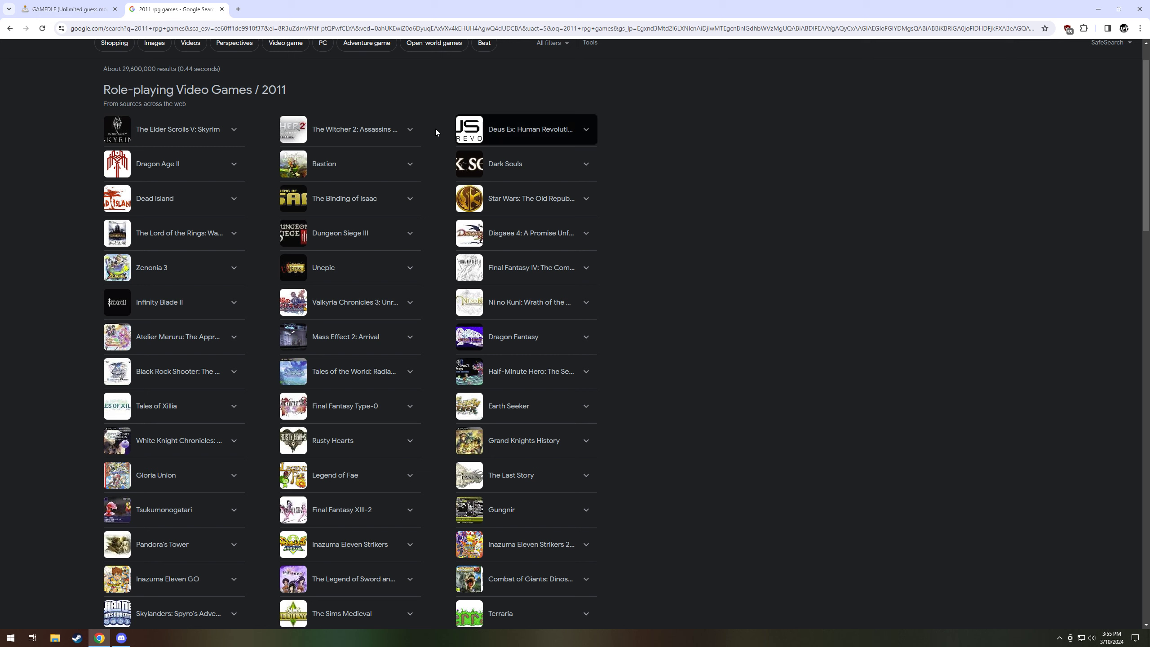
key("ctrl+shift+Tab")
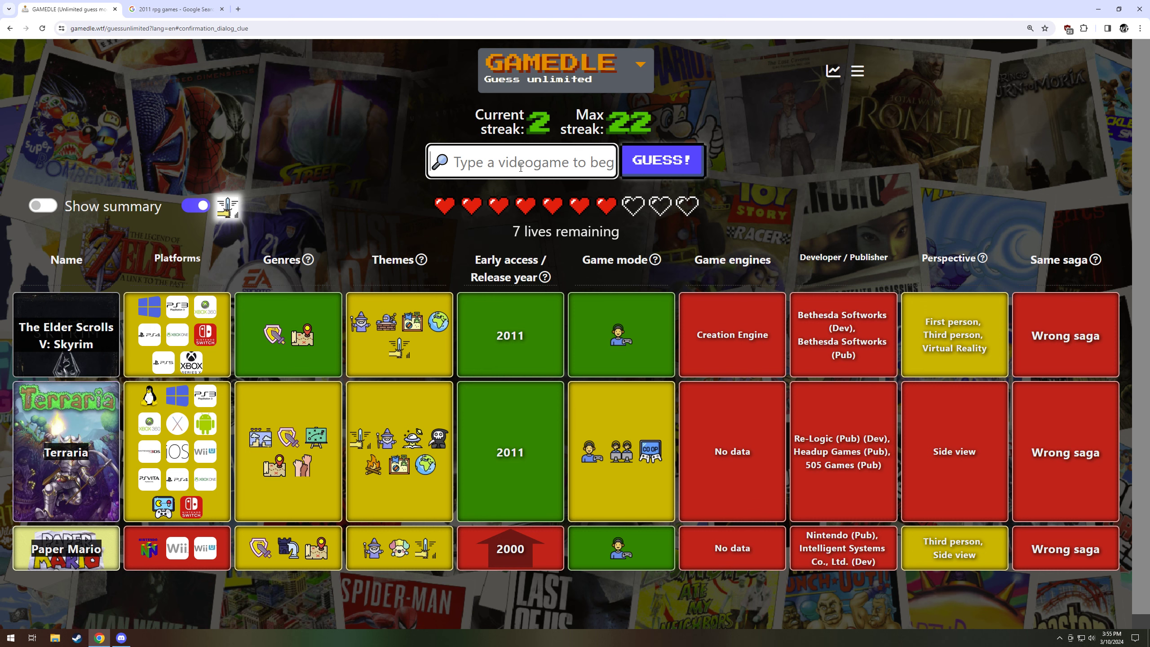
type("dark souls")
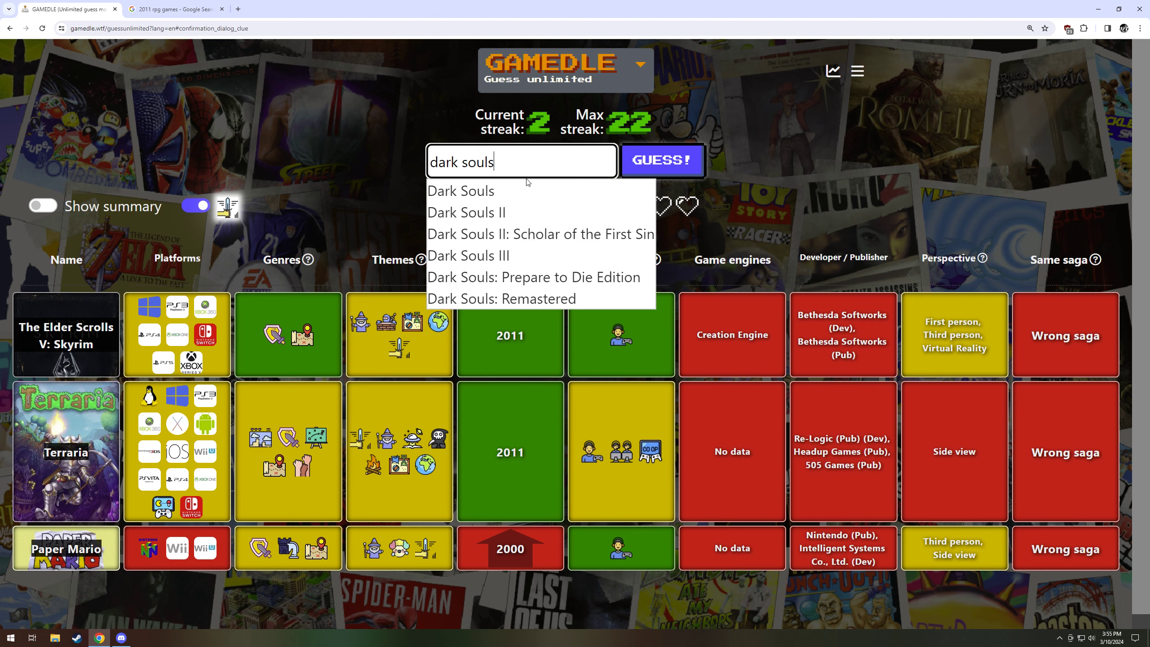
Submit Dark Souls as the fourth guess, matching 2011, genres and third-person perspective
left_click(503, 190)
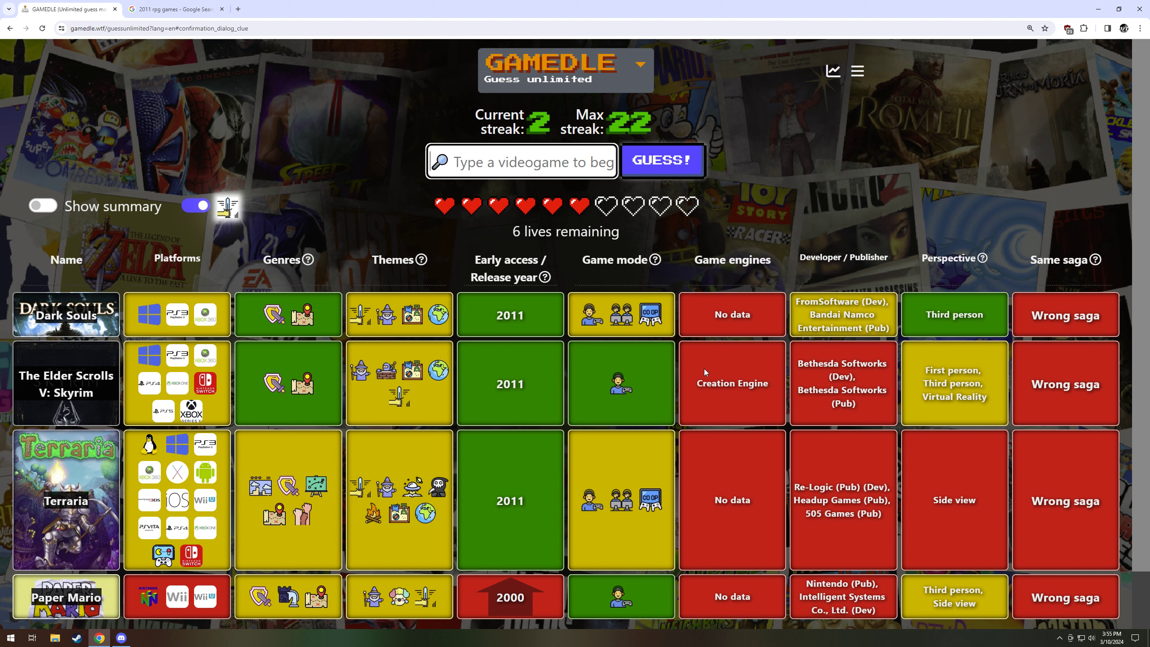
left_click(802, 310)
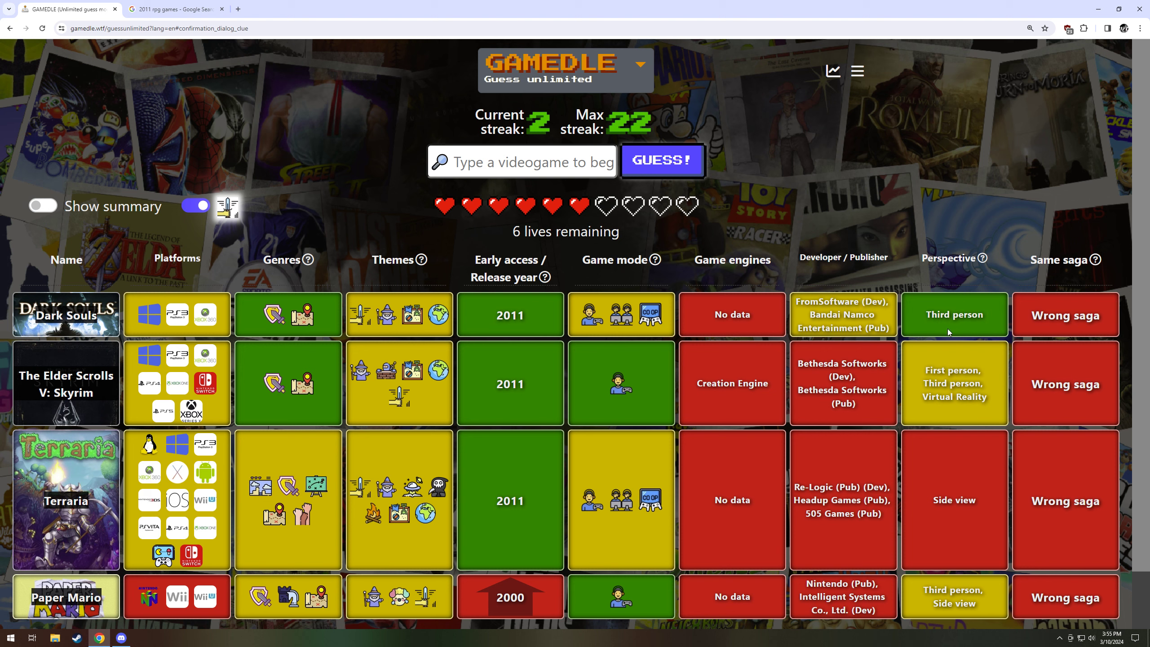
scroll(972, 316, "down", 1)
scroll(961, 331, "down", 1)
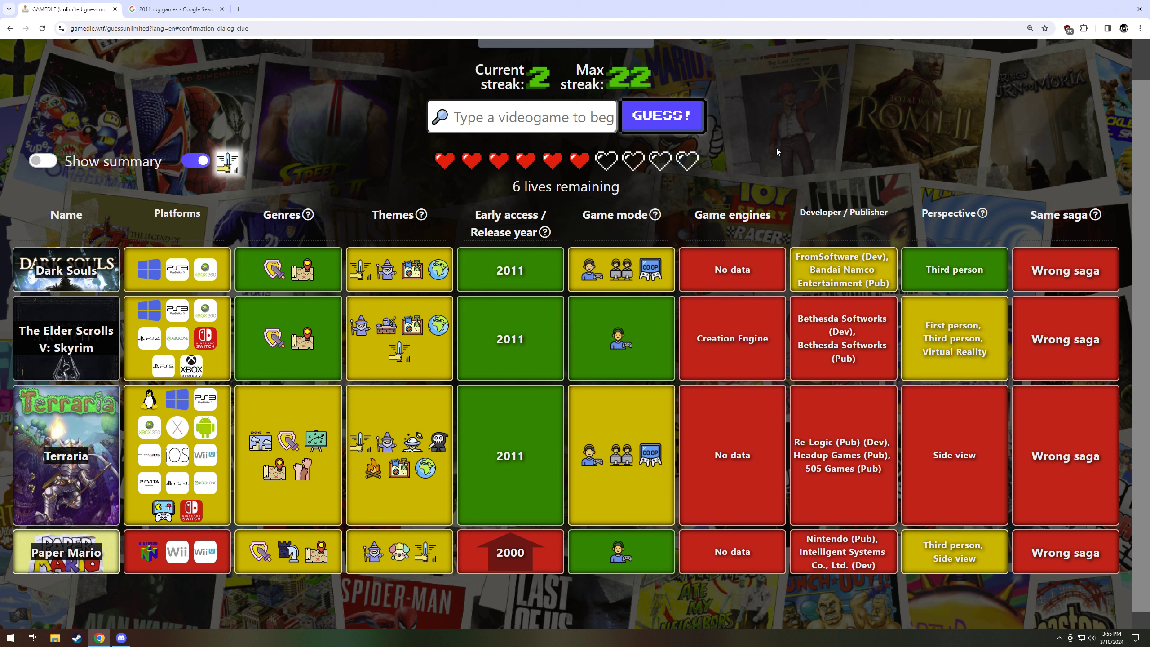
Guess Batman: Arkham City, spend the one-time clue revealing themes, then return to the 2011 RPG results
left_click(510, 117)
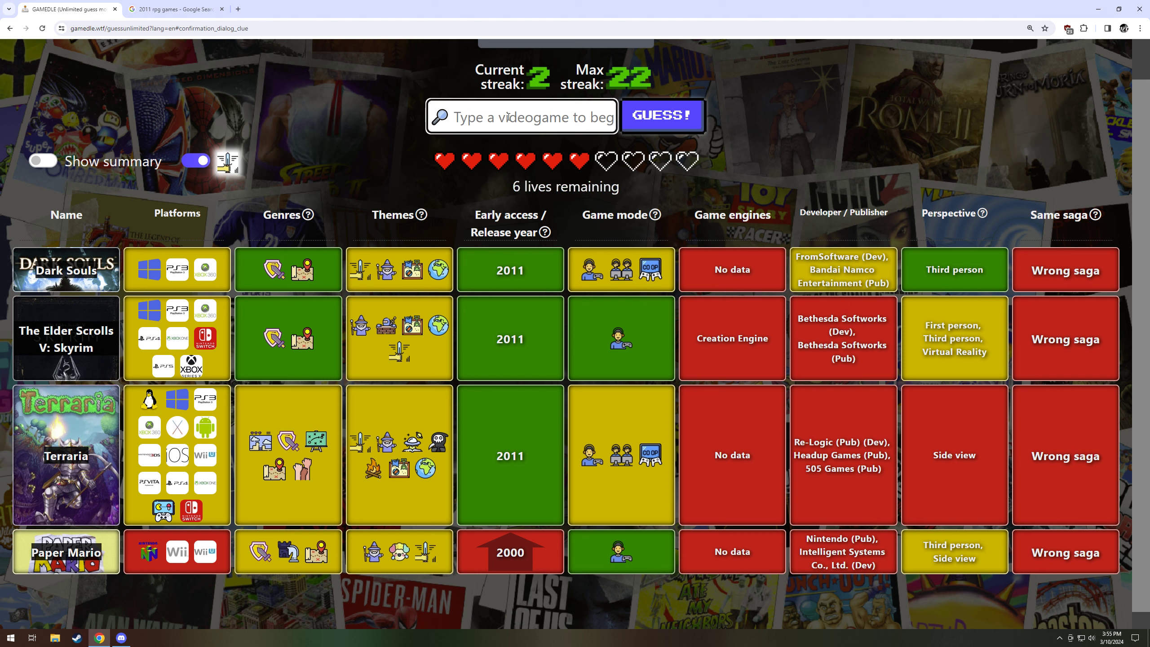
type("arkham i")
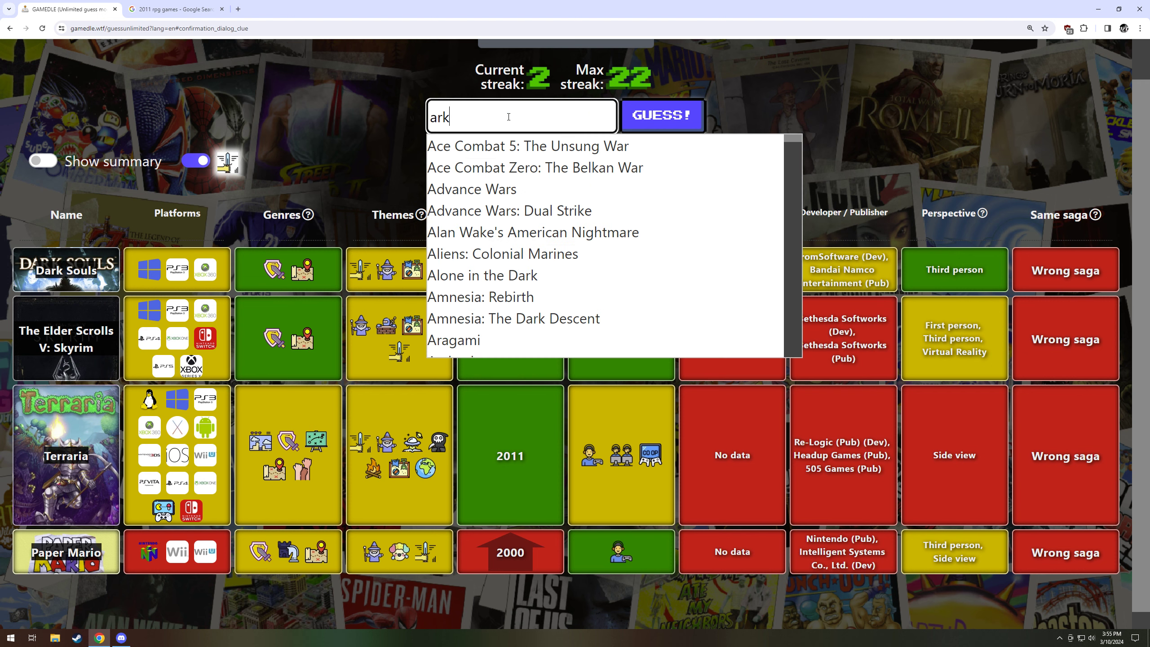
key("BackSpace")
key("BackSpace")
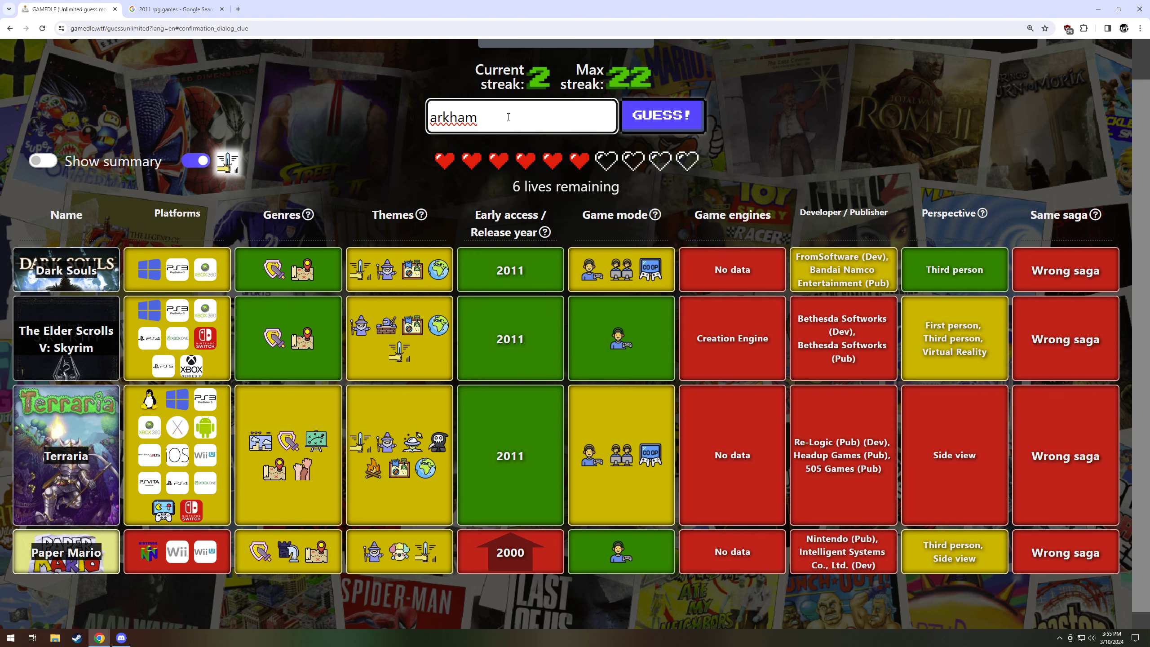
left_click(494, 167)
left_click(661, 115)
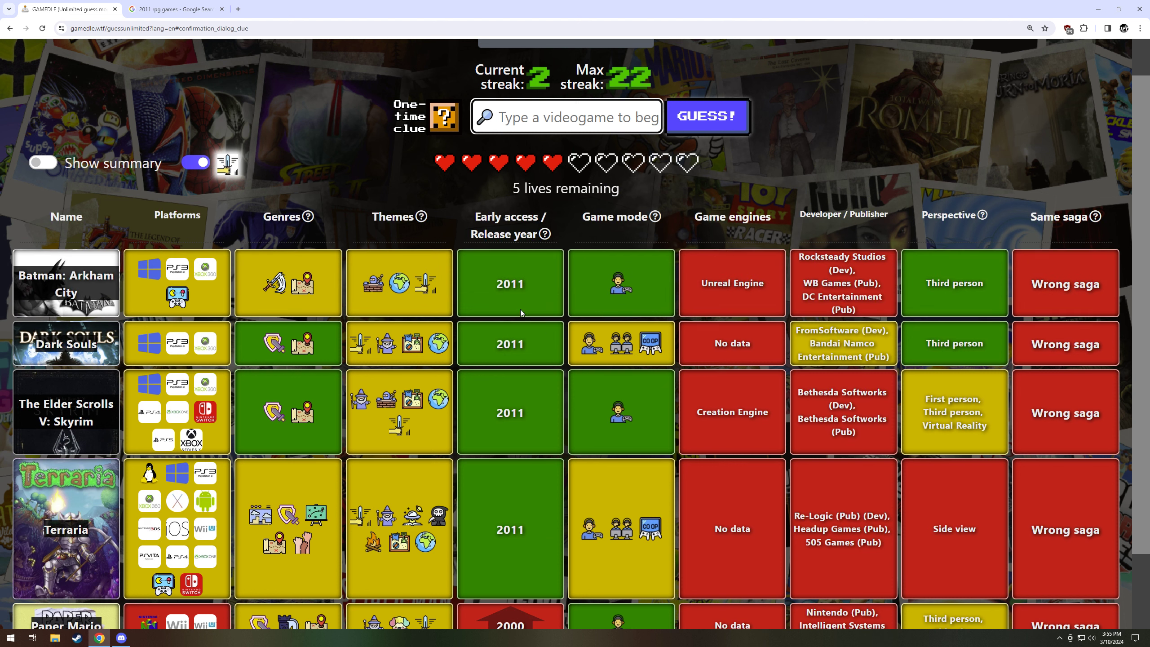
left_click(443, 116)
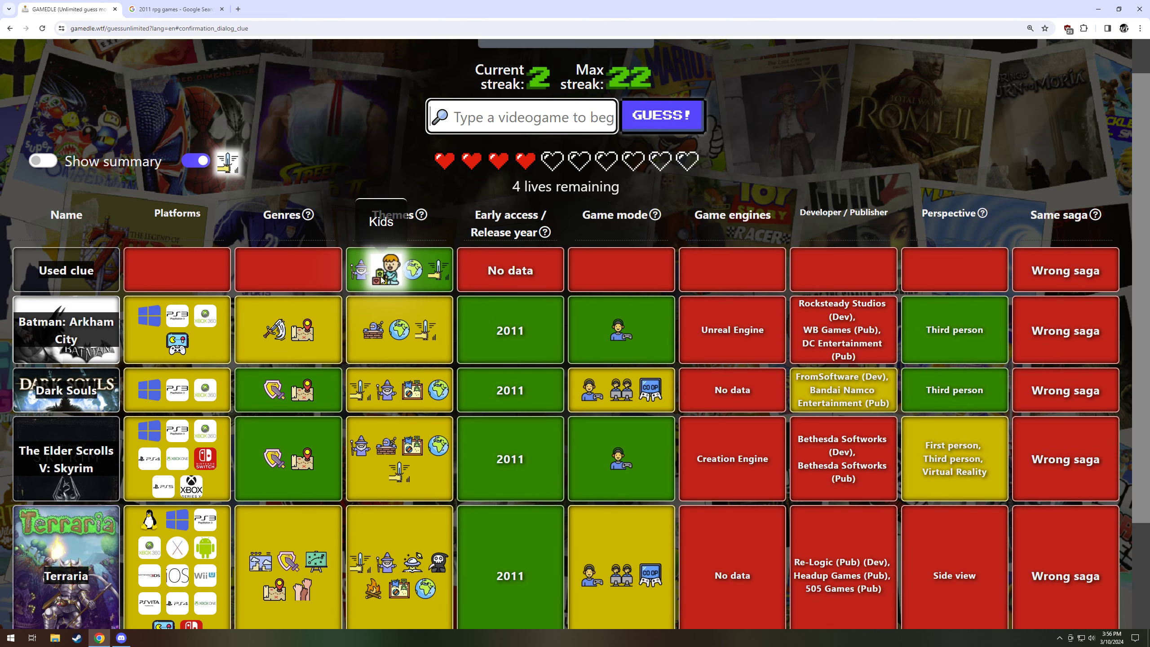
mouse_move(303, 330)
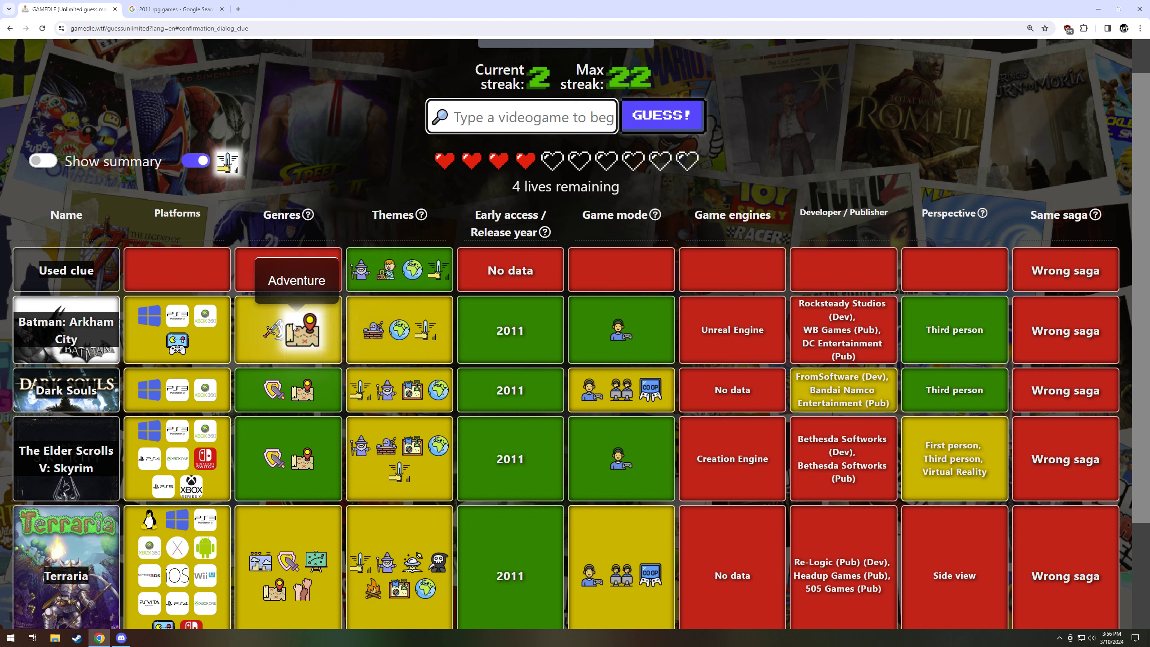
left_click(171, 9)
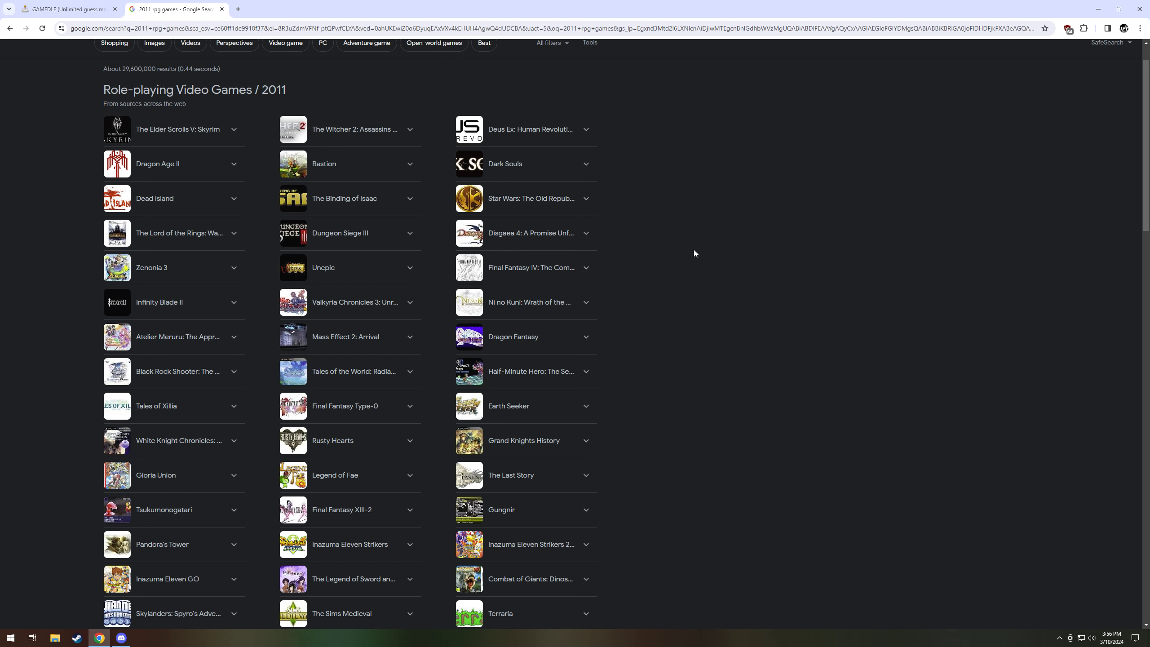
scroll(694, 250, "down", 1)
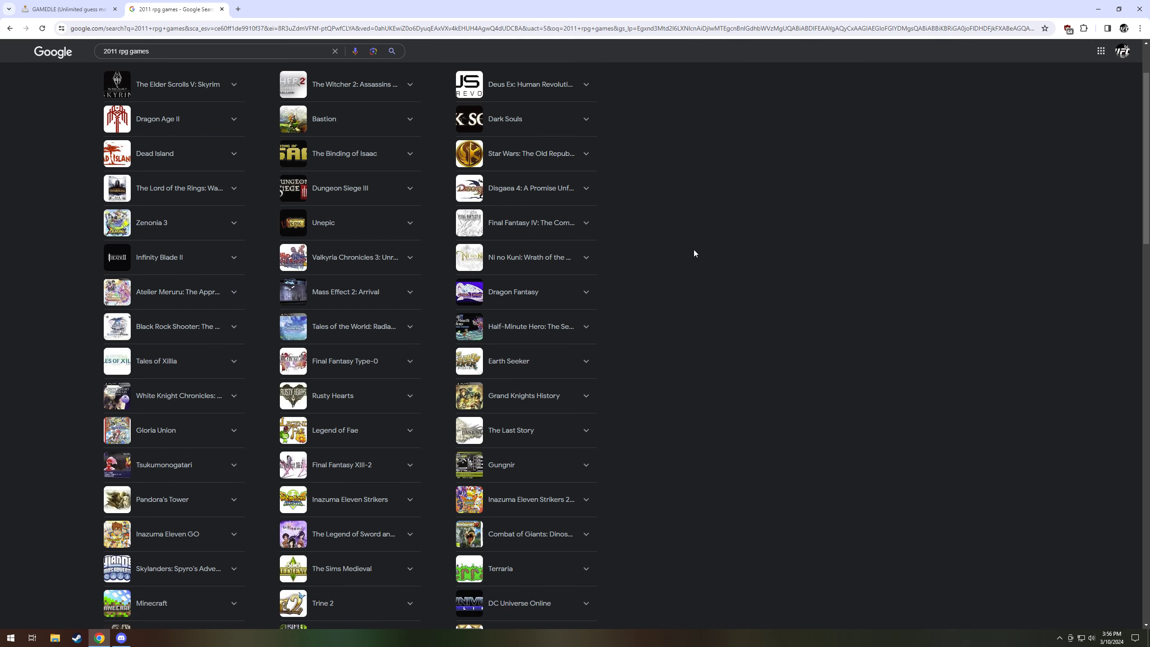
scroll(694, 250, "down", 1)
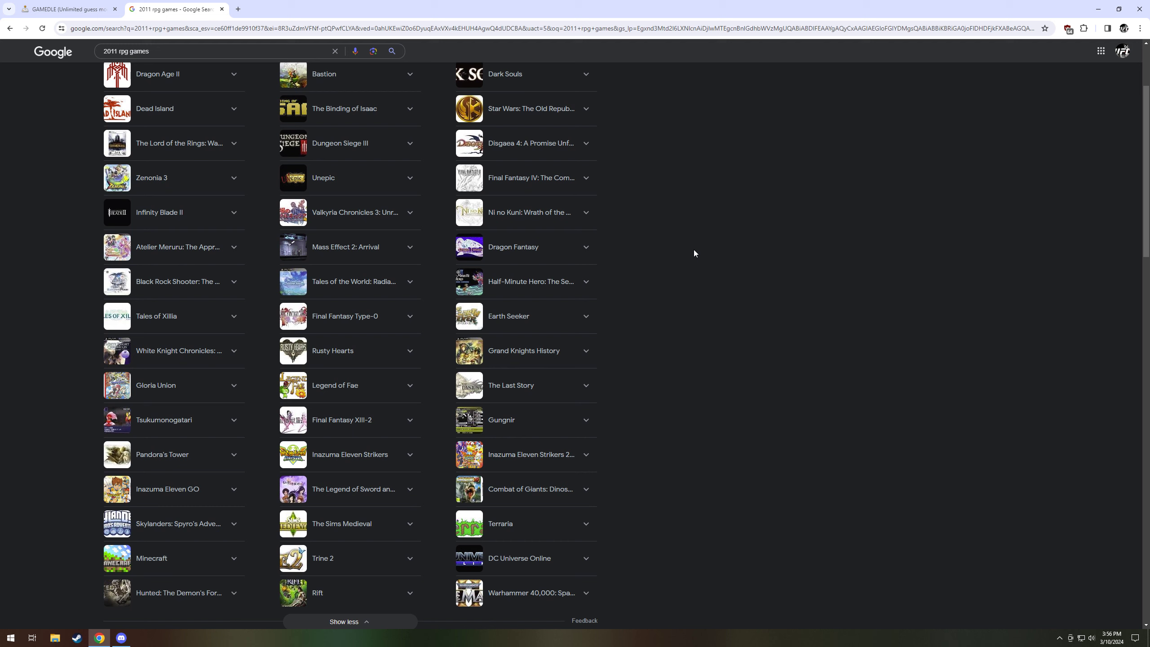
Flip between Gamedle and the 2011 RPG results, then erase the unguessed Skylanders entry
left_click(67, 10)
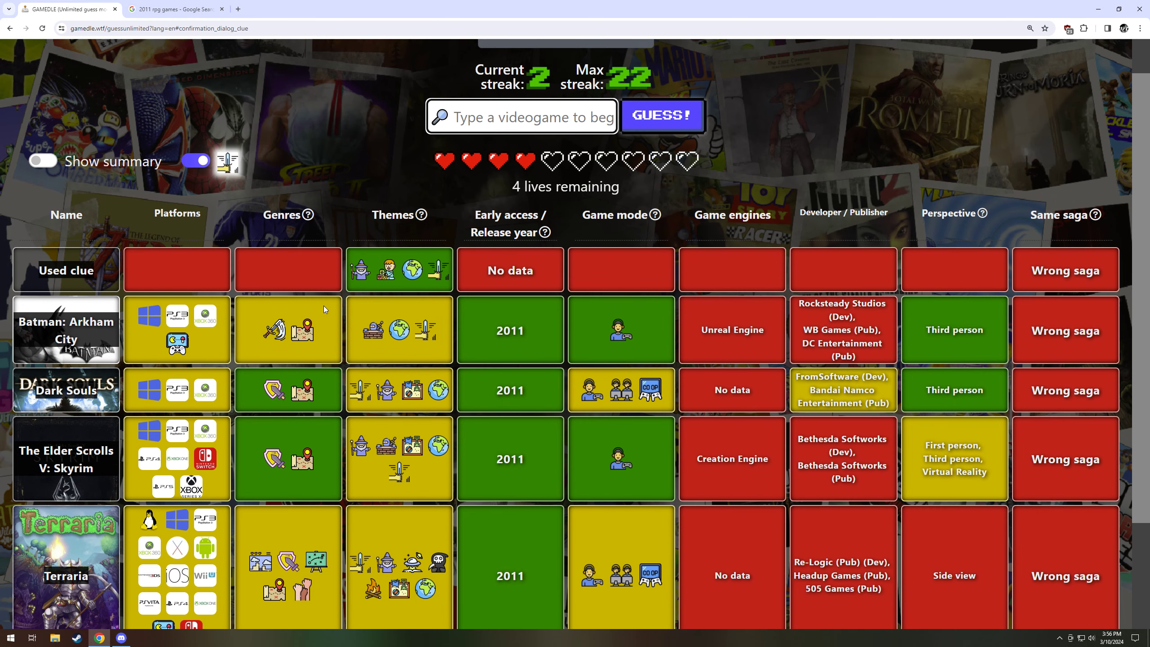
scroll(323, 306, "down", 1)
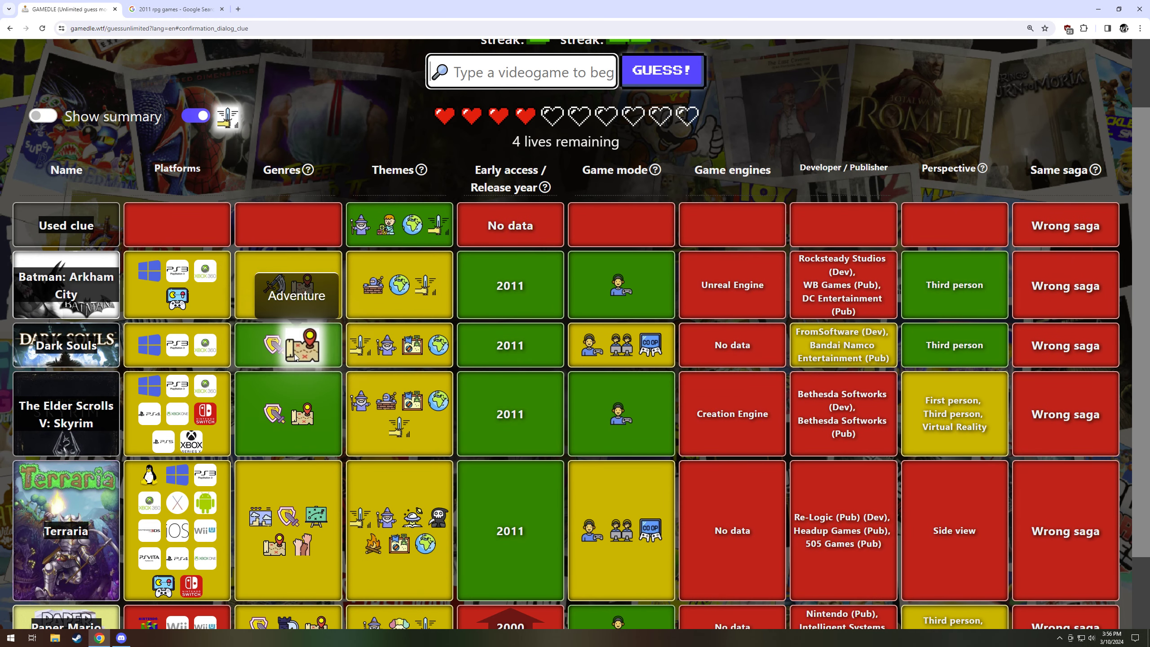
key("ctrl+Tab")
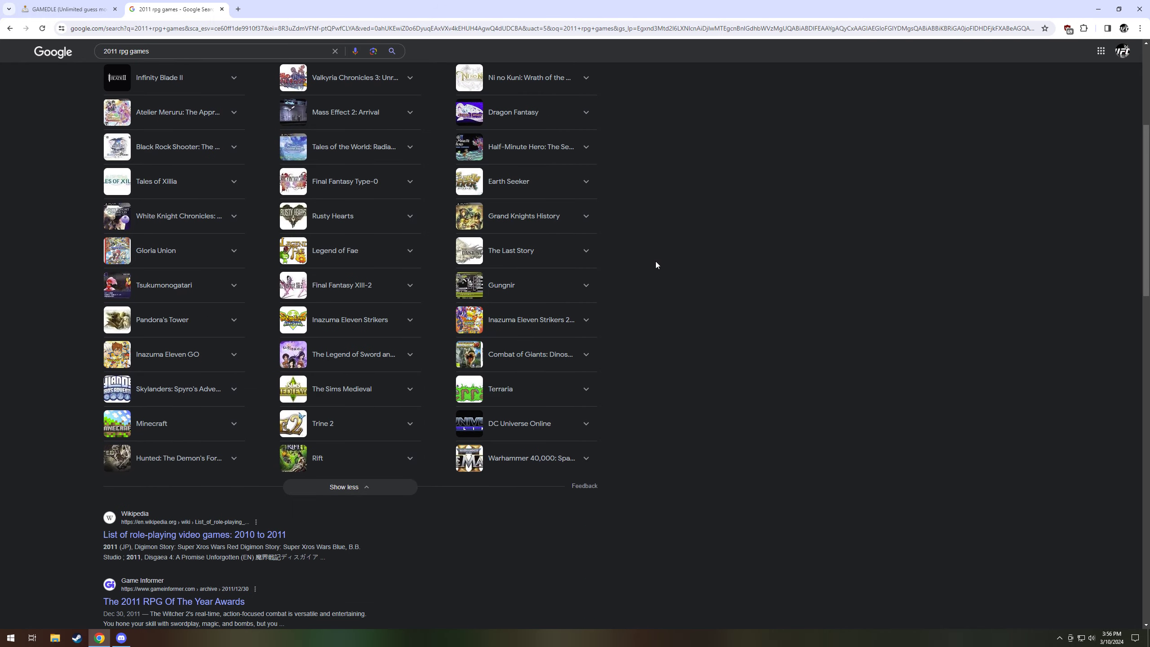
scroll(656, 260, "up", 2)
scroll(657, 261, "up", 1)
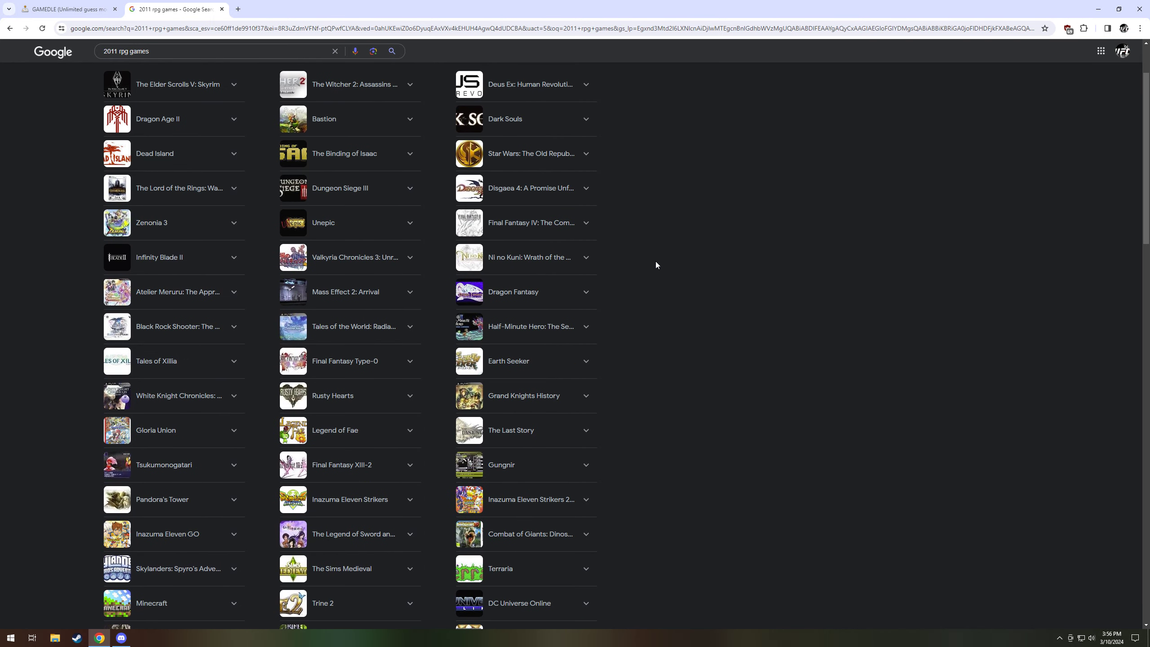
scroll(656, 259, "down", 2)
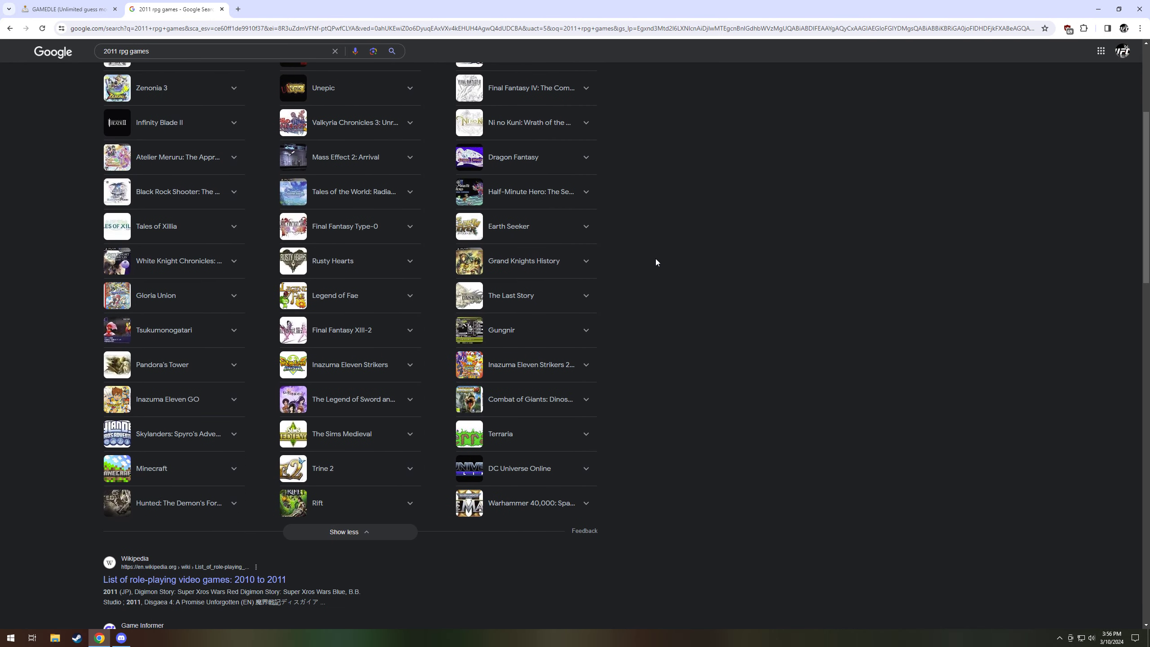
key("ctrl+Tab")
left_click(521, 72)
type("skylanders")
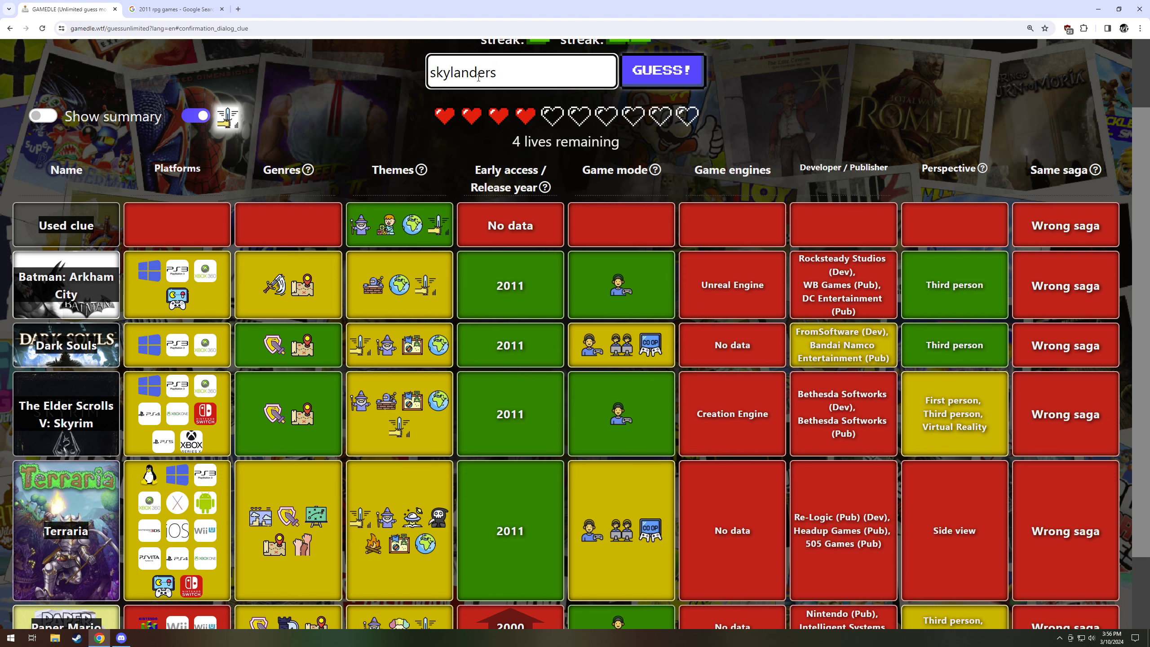
key("BackSpace")
key("BackSpace")
key("BackSpace")
key("BackSpace")
key("BackSpace")
key("BackSpace")
key("BackSpace")
key("BackSpace")
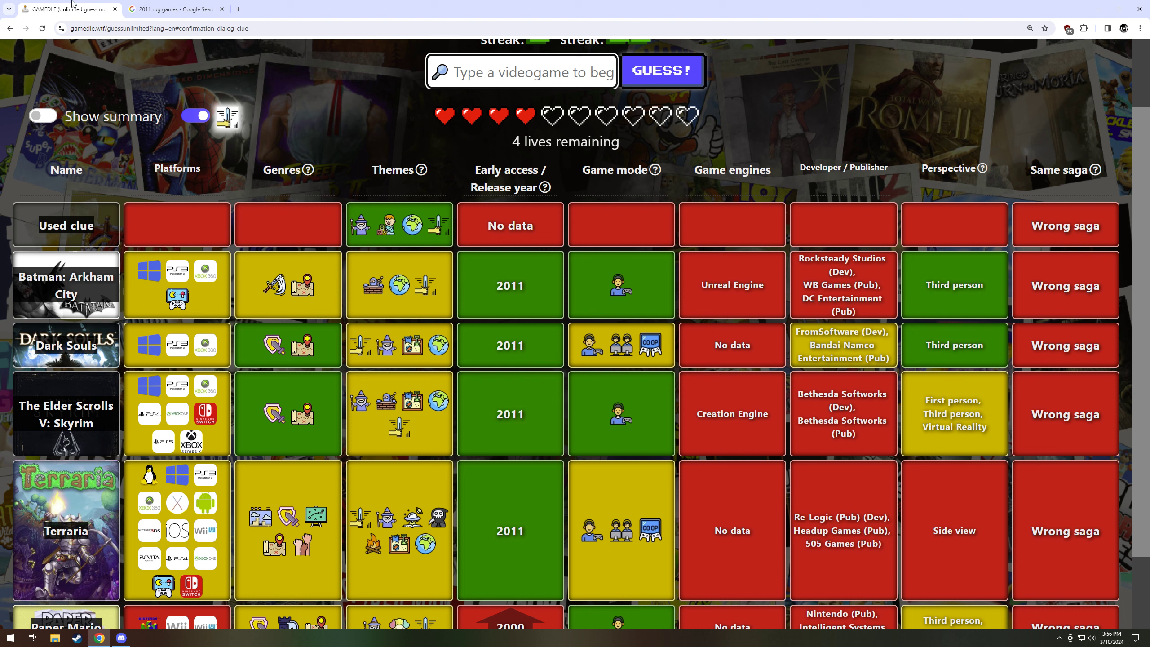
Search Google for '2011 rpg kids game', then trim it to '2011 kids game'
left_click(176, 9)
double_click(197, 60)
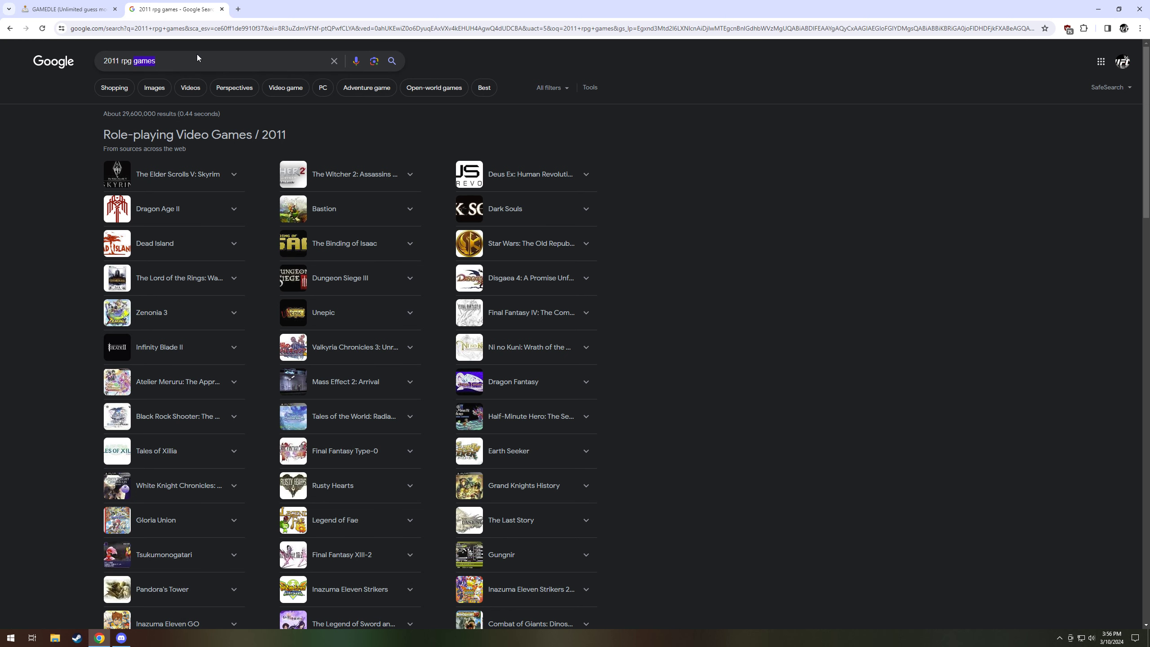
type("kids game")
key("Return")
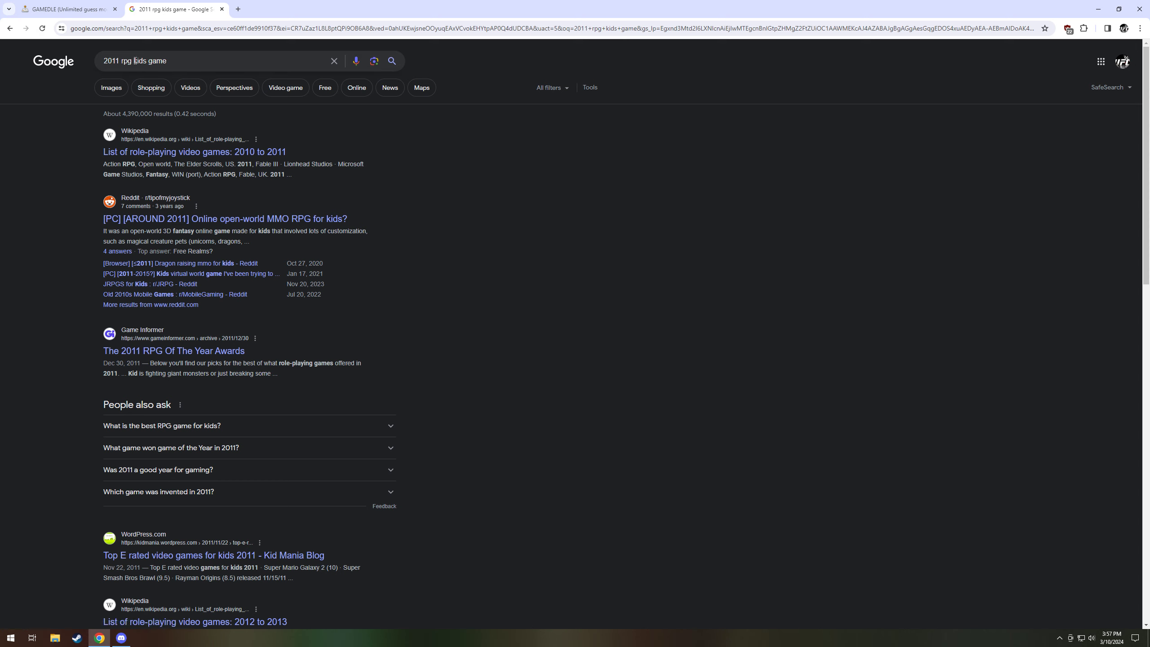
left_click_drag(123, 65, 120, 66)
key("BackSpace")
key("Return")
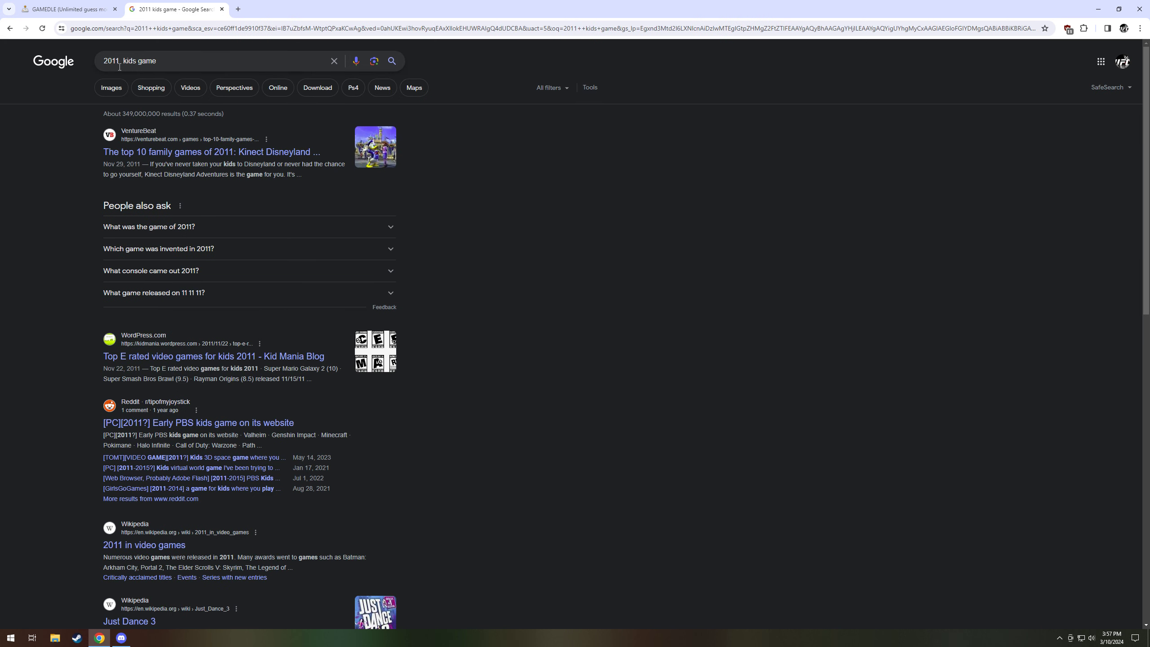
Go back to the 2011 RPG results, expand the full 42-game list and check the Gamedle grid
left_click(10, 28)
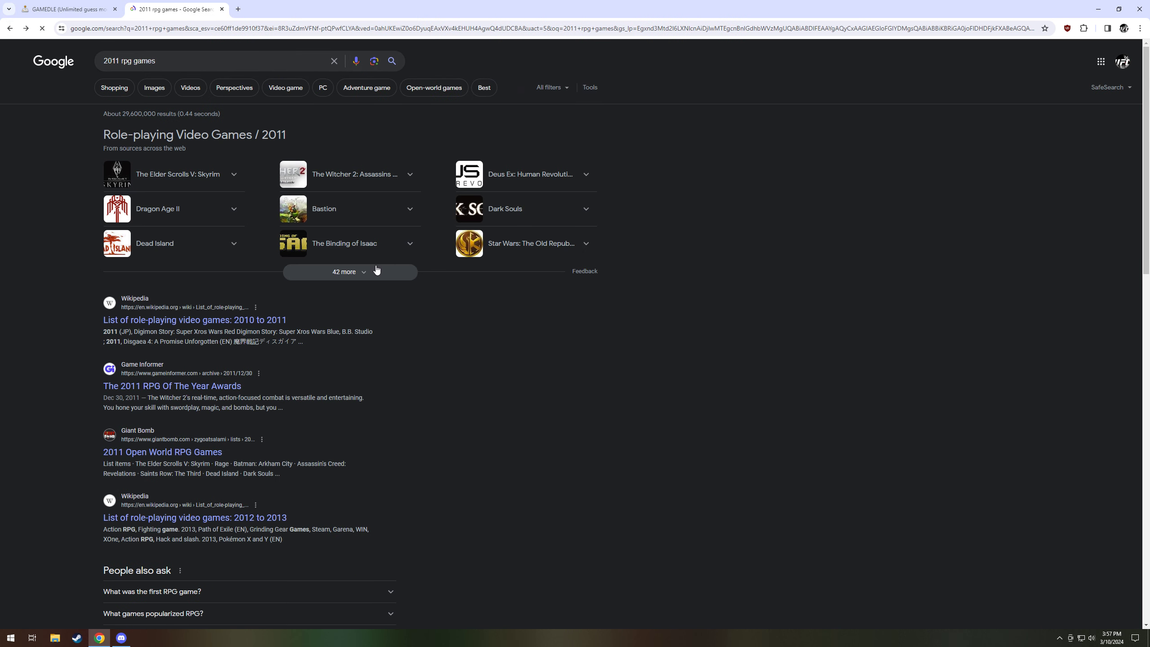
left_click(377, 270)
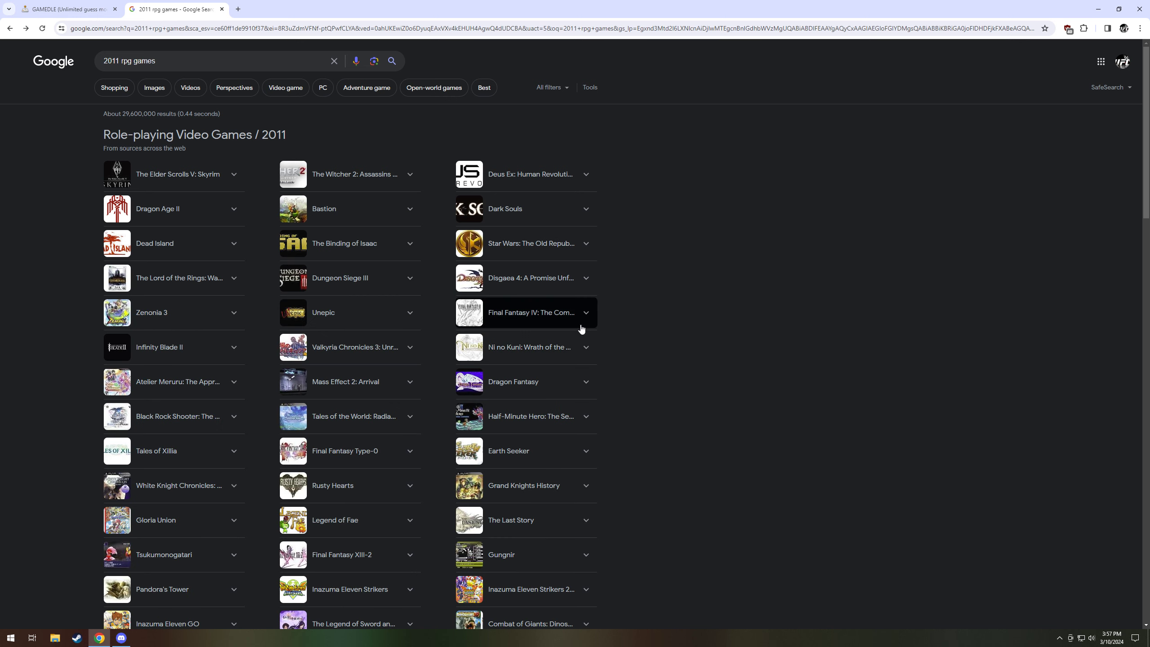
scroll(629, 314, "down", 1)
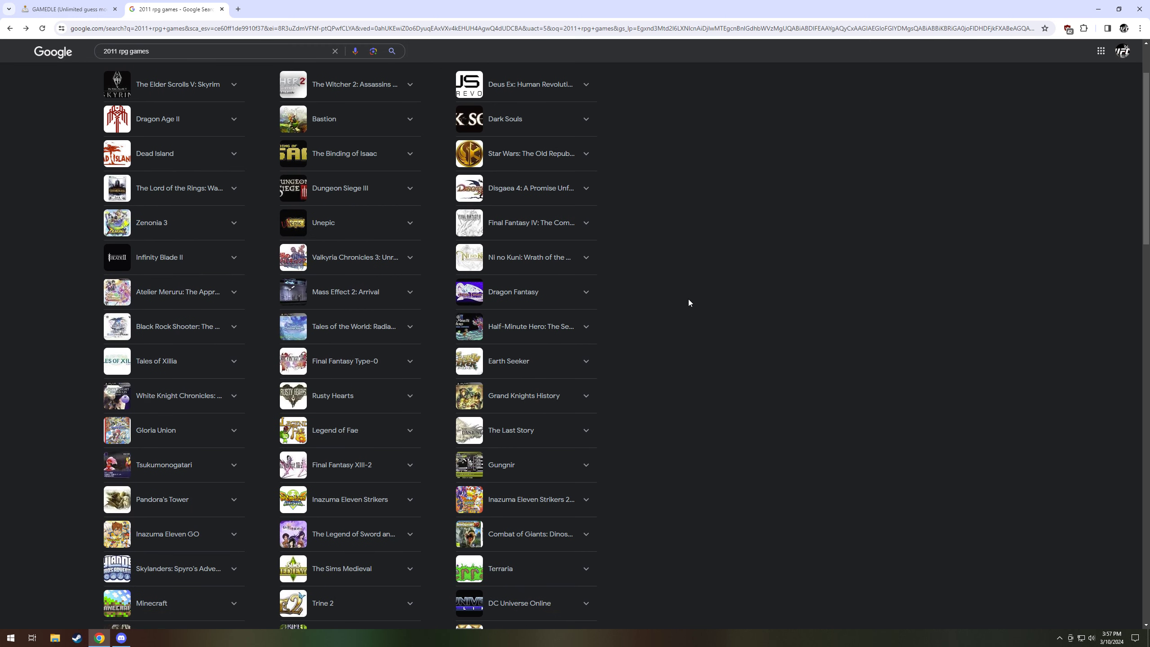
scroll(688, 298, "down", 1)
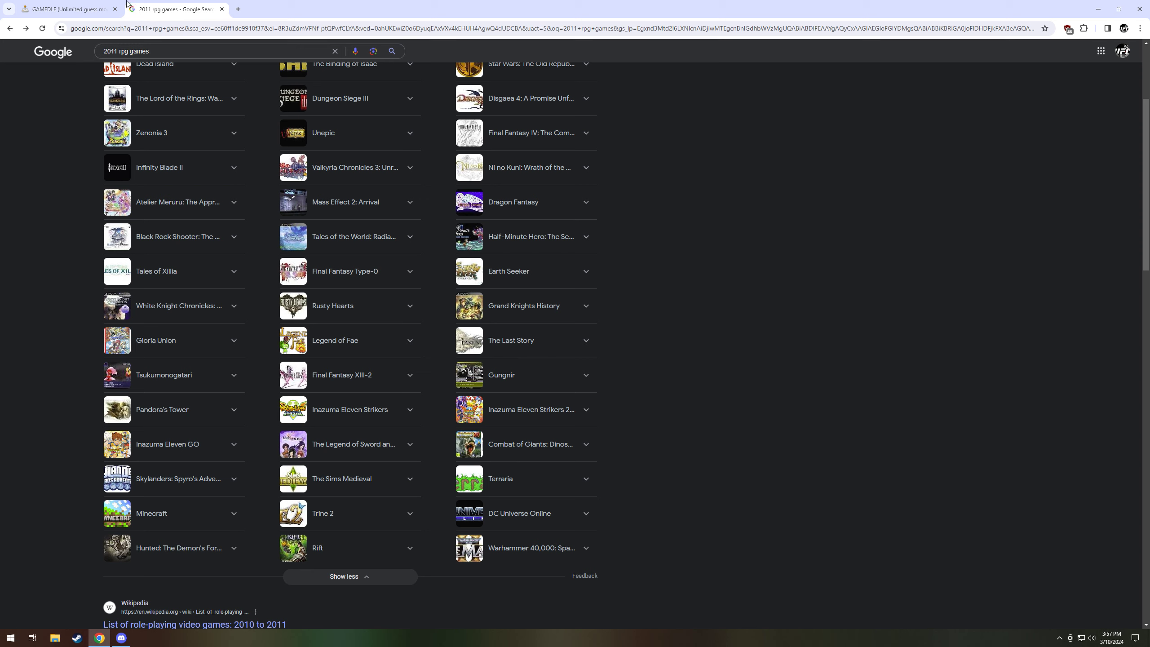
left_click(67, 9)
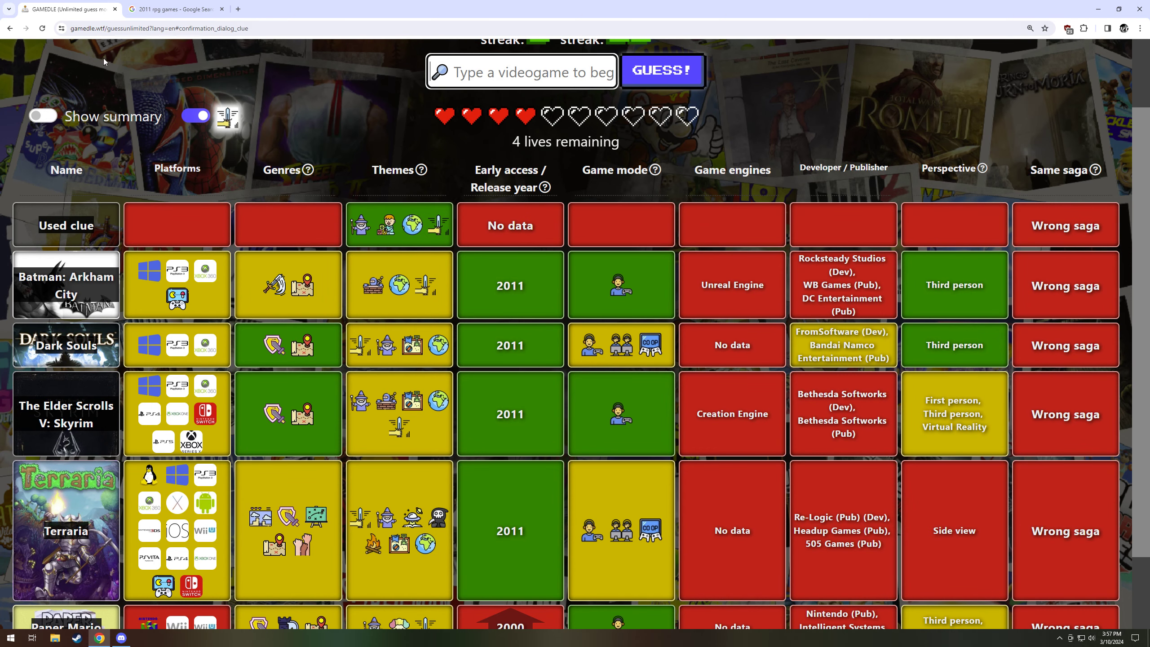
left_click(175, 9)
scroll(120, 60, "up", 3)
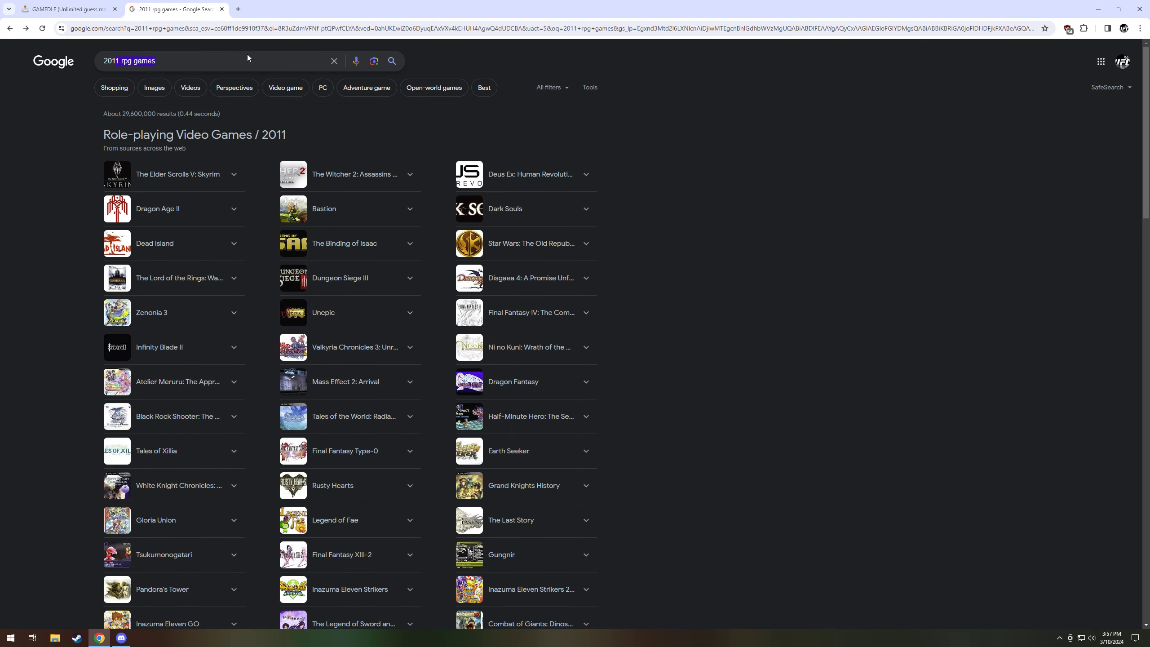
type("fromso")
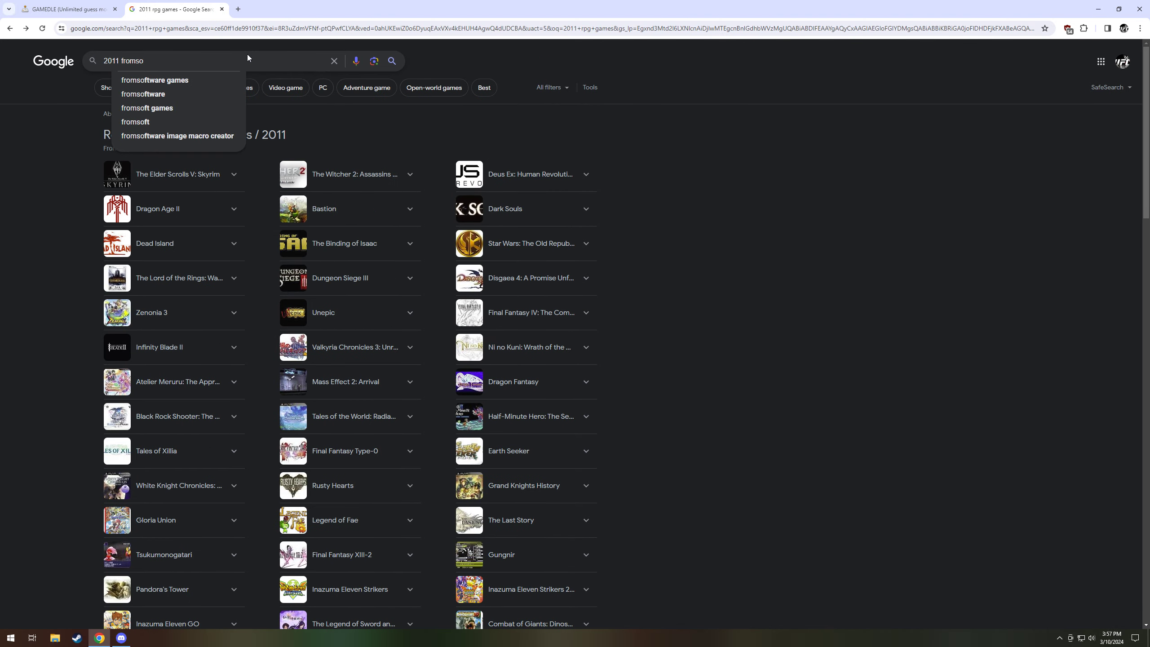
Search '2011 fromsoftware games' and view Another Century's Episode Portable, checking the Gamedle grid
key("Down")
key("Return")
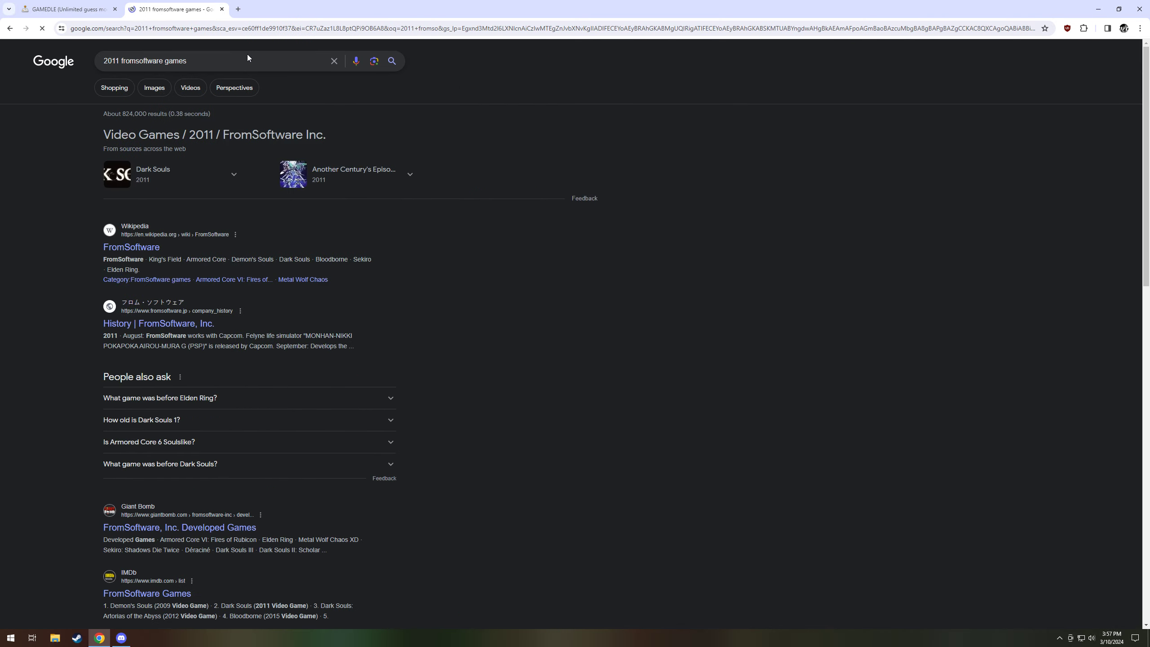
left_click(409, 173)
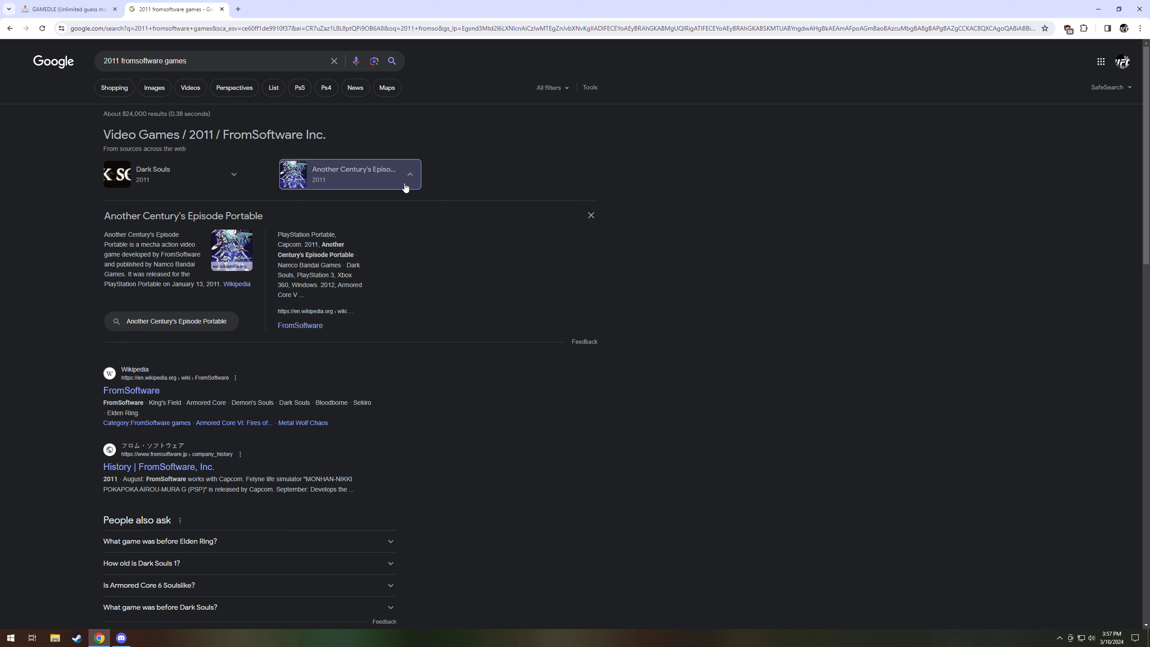
left_click(61, 8)
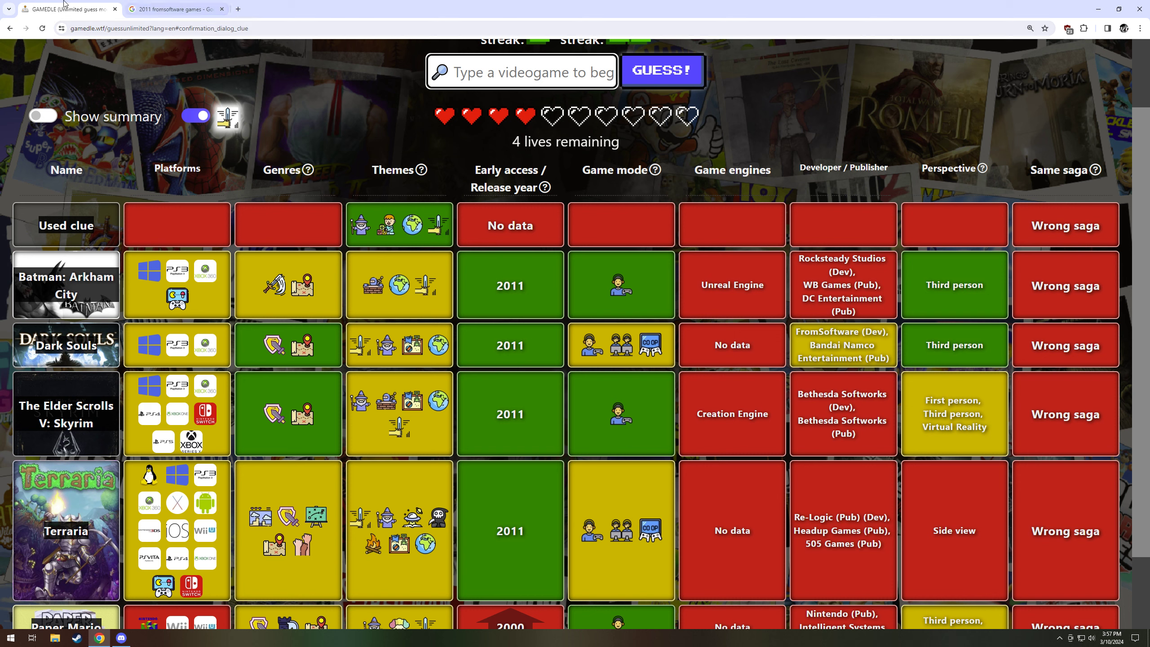
left_click(171, 9)
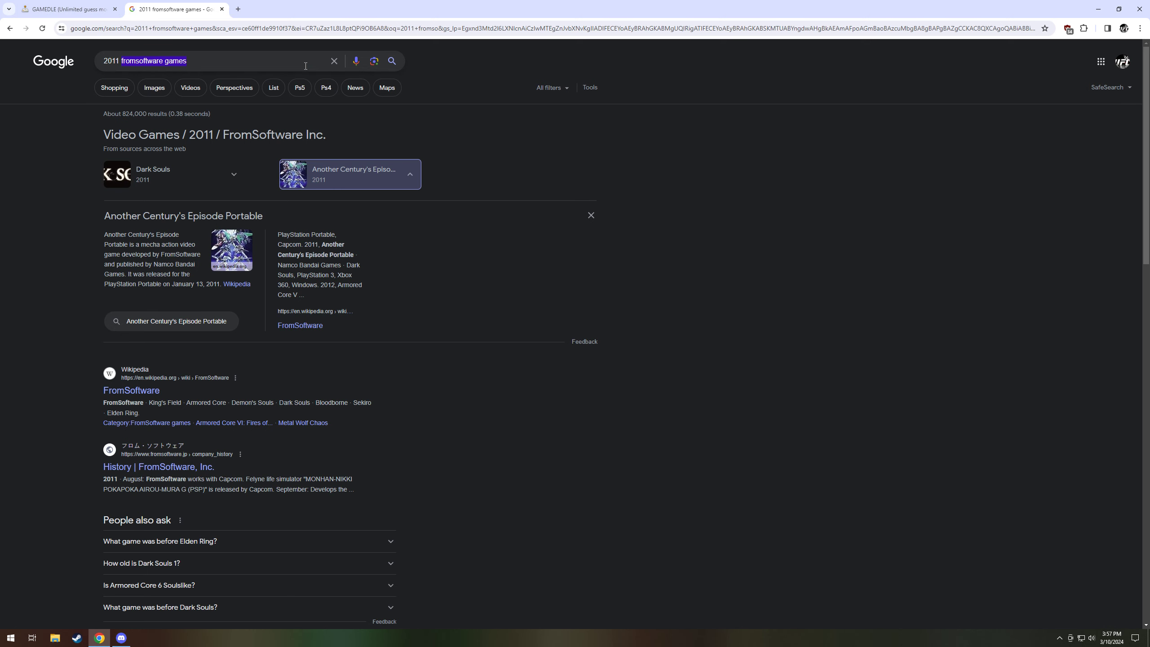
type("band")
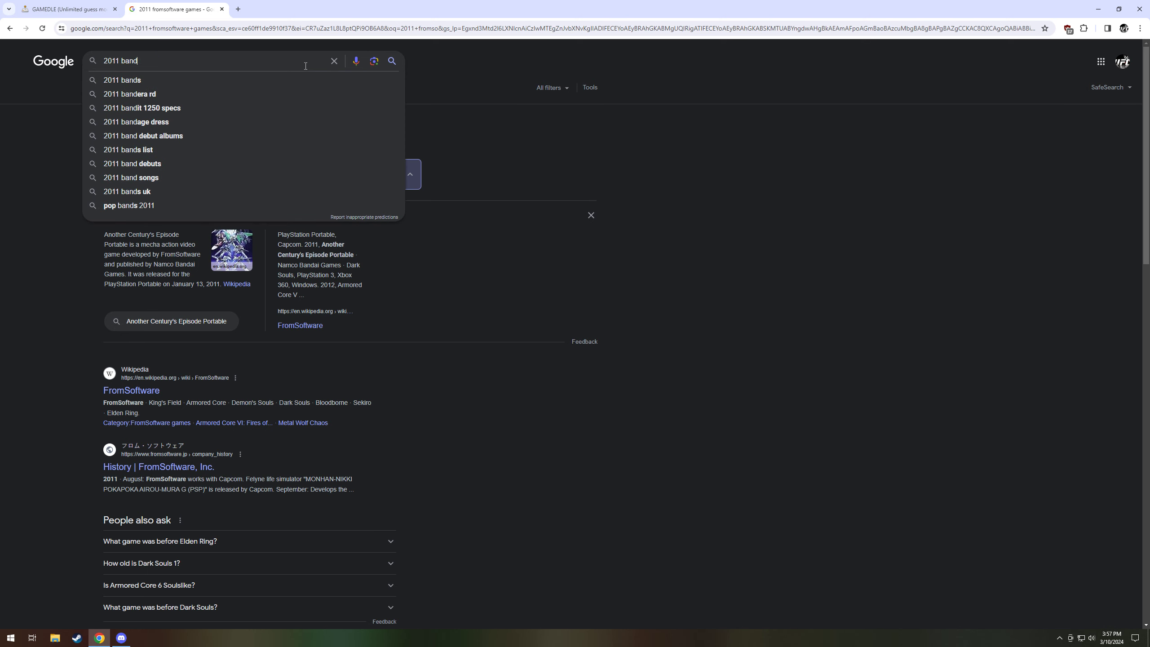
type("ainamco ga")
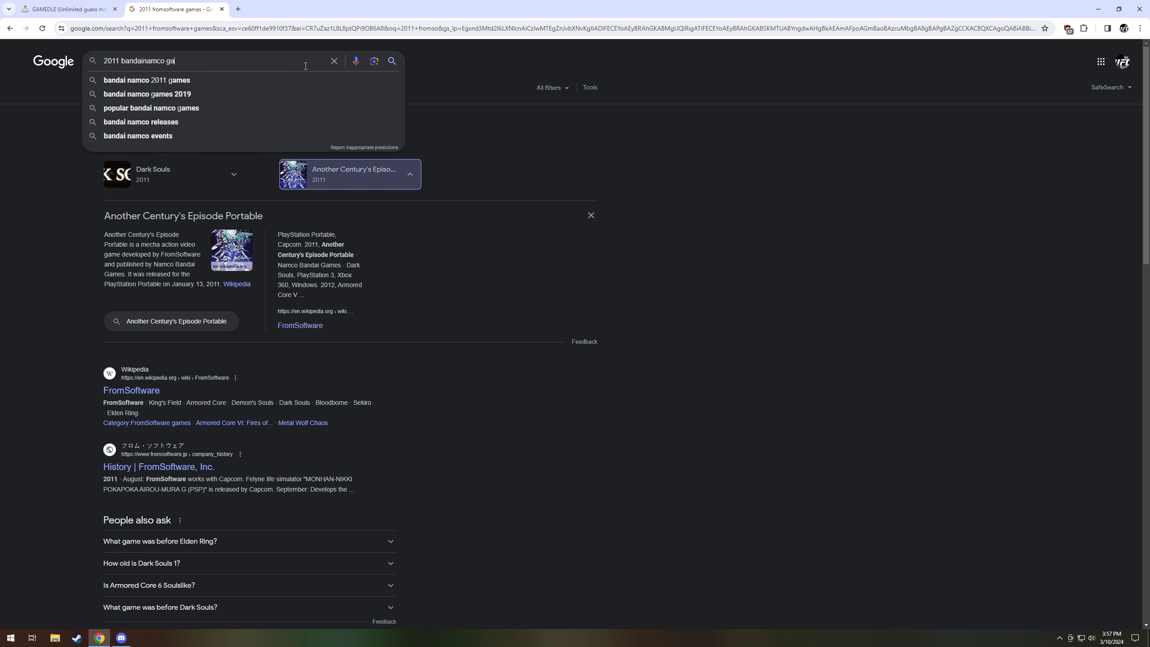
type("mes")
Search '2011 bandainamco games', expand the full 13-more list and return to Gamedle
key("Return")
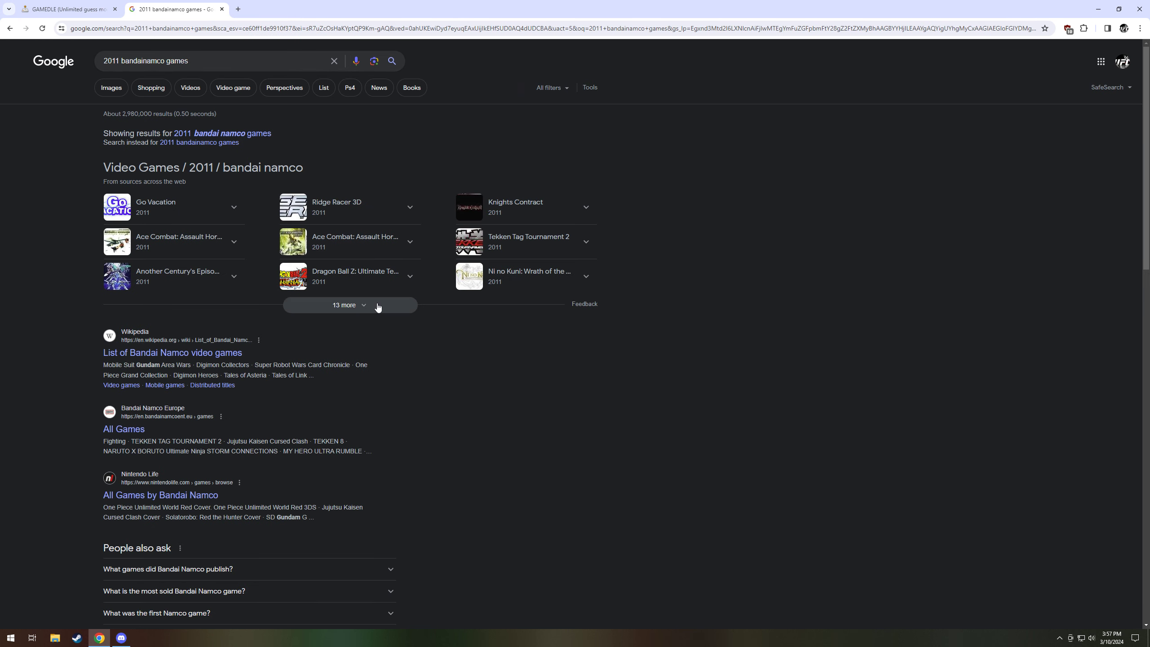
left_click(377, 308)
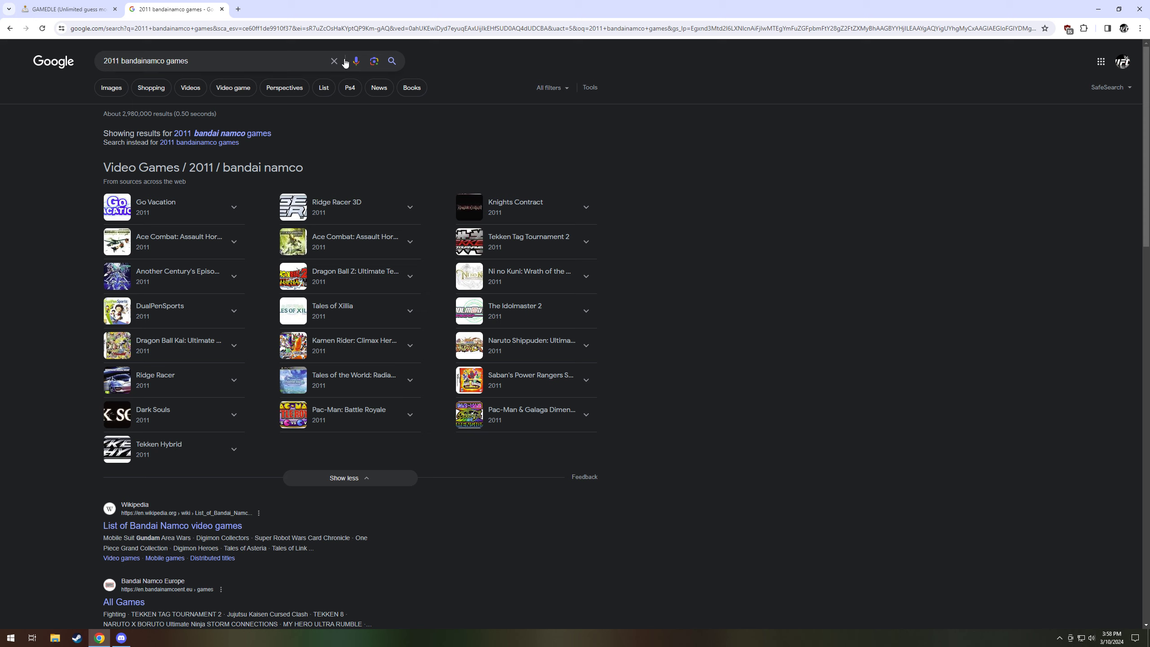
left_click(67, 10)
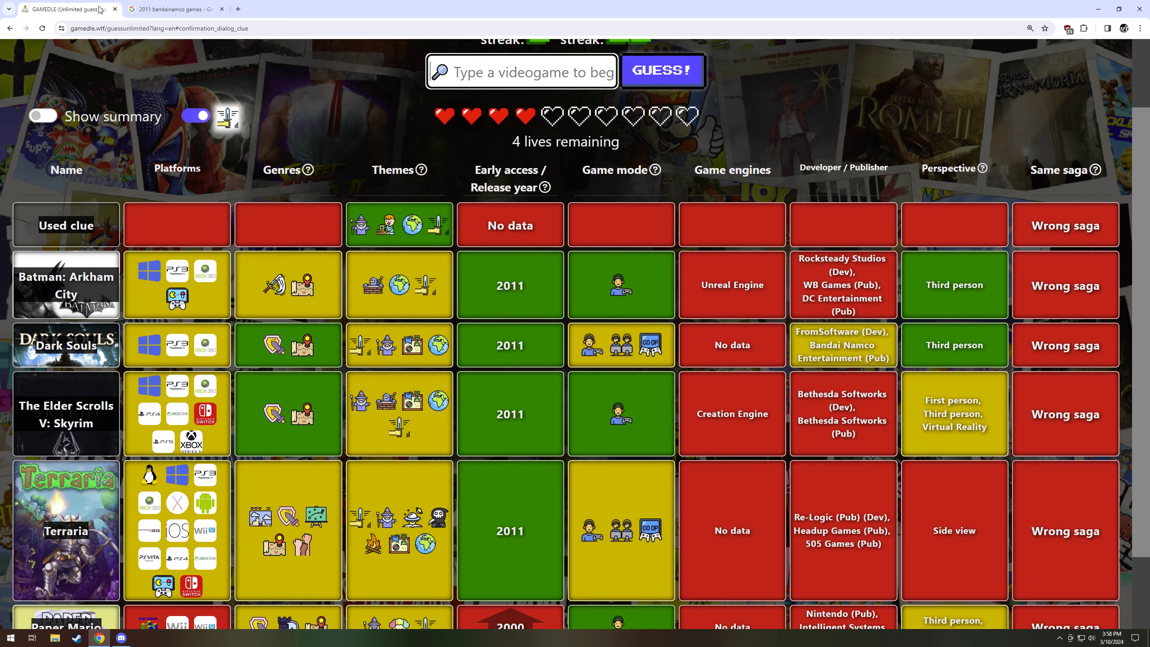
Guess Ni no Kuni: Wrath of the White Witch, solving the round, and start a new one
left_click(532, 86)
type("nin ")
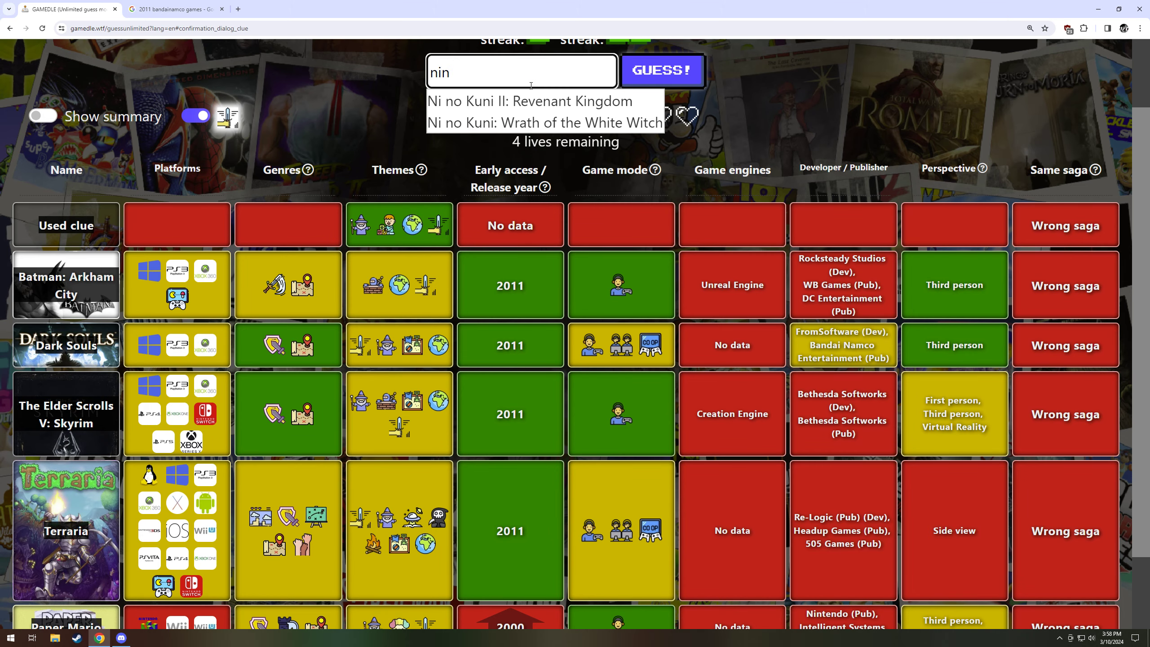
type("no")
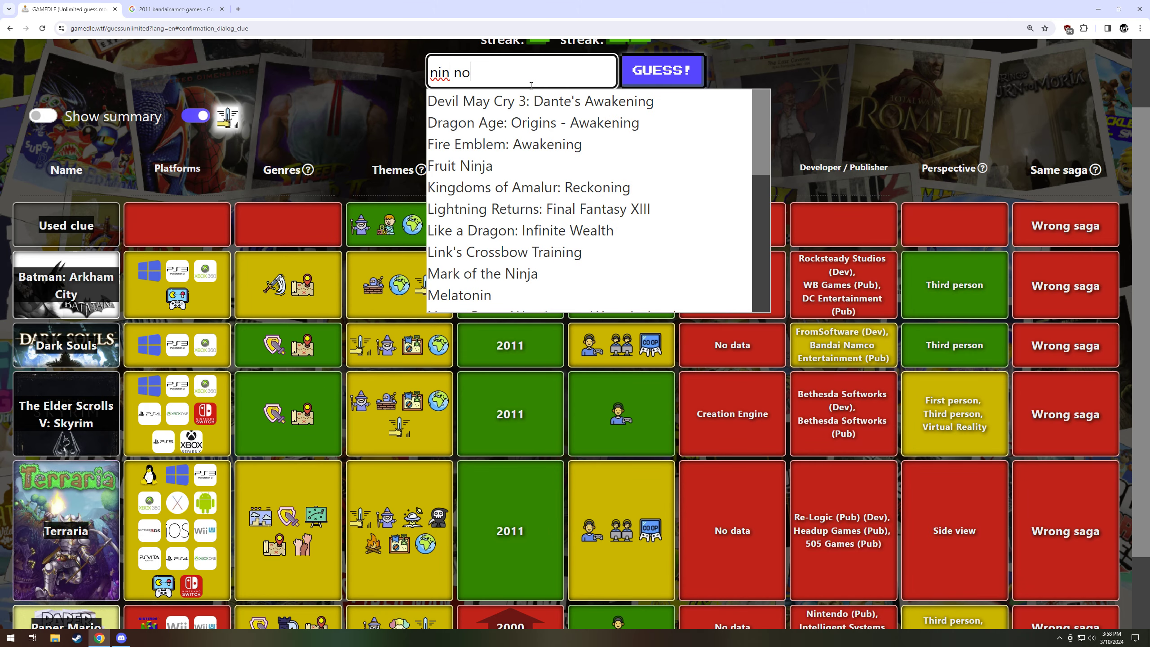
key("BackSpace")
key("BackSpace")
key("BackSpace")
type("ni no")
key("Down")
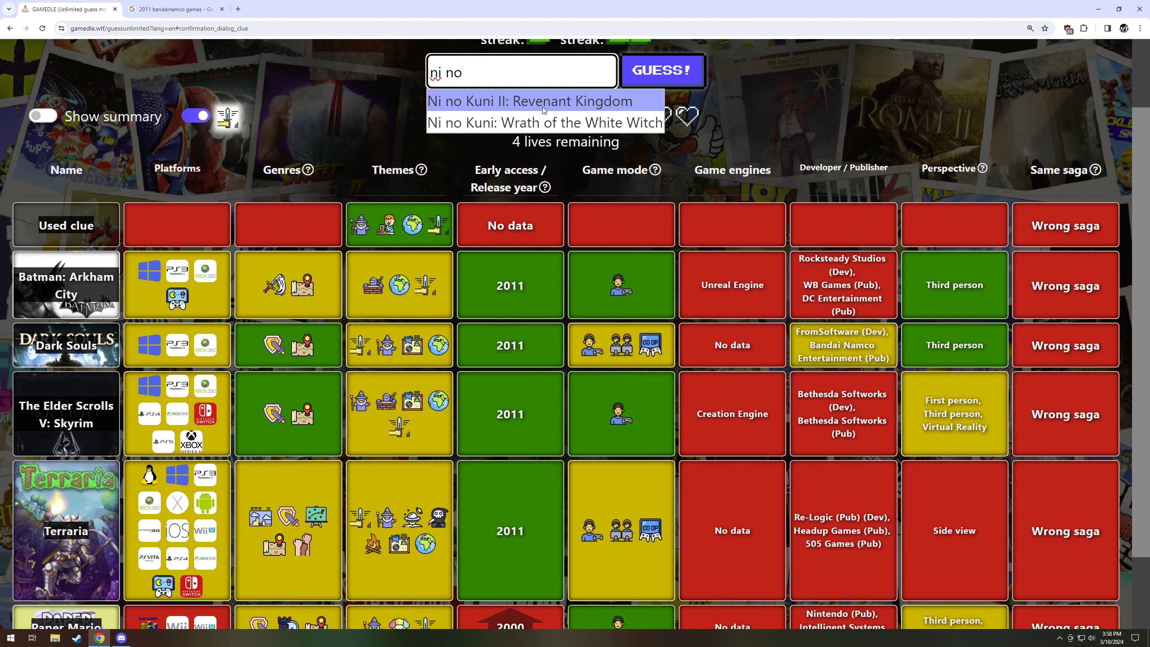
key("Down")
key("Return")
left_click(662, 70)
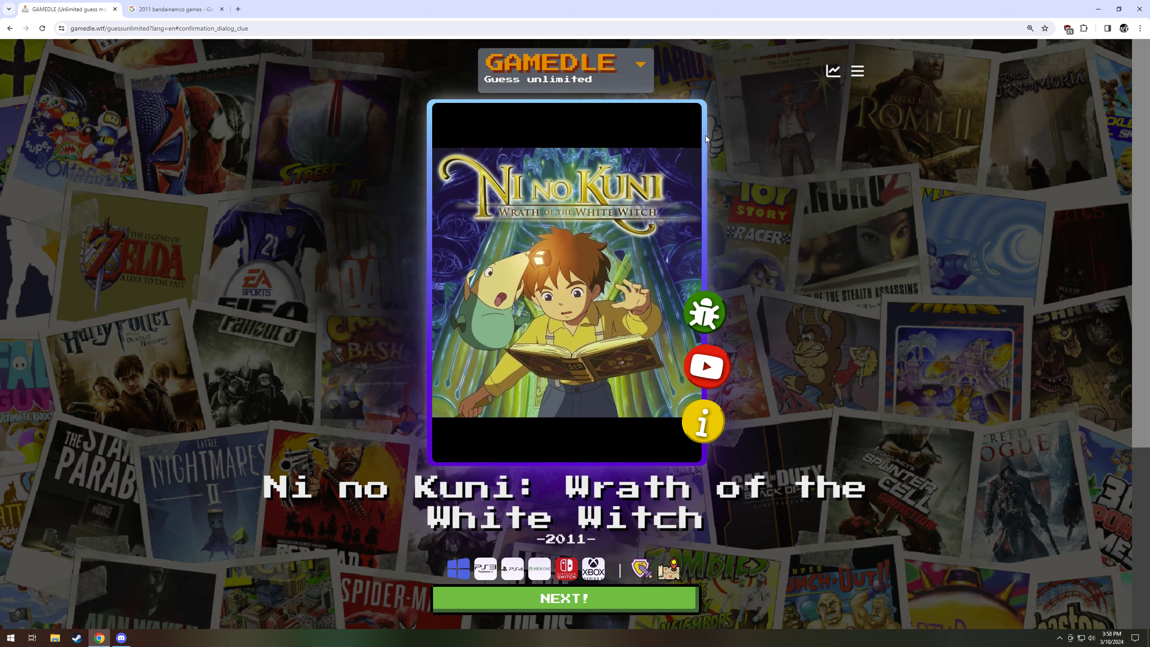
scroll(901, 289, "down", 3)
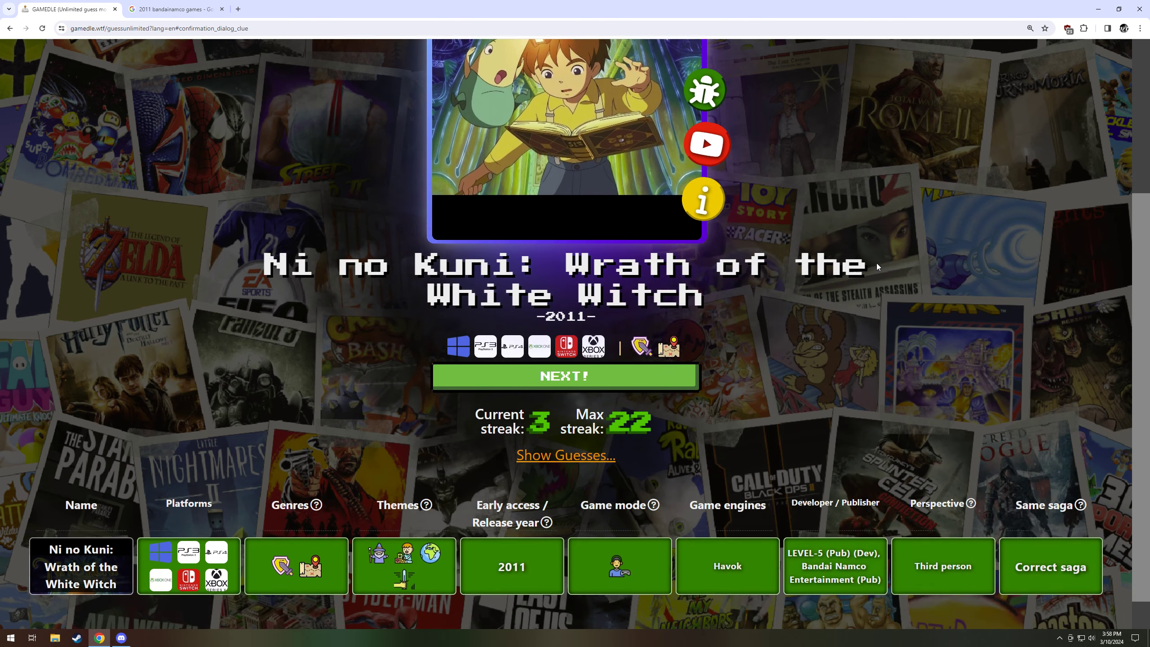
scroll(869, 274, "up", 3)
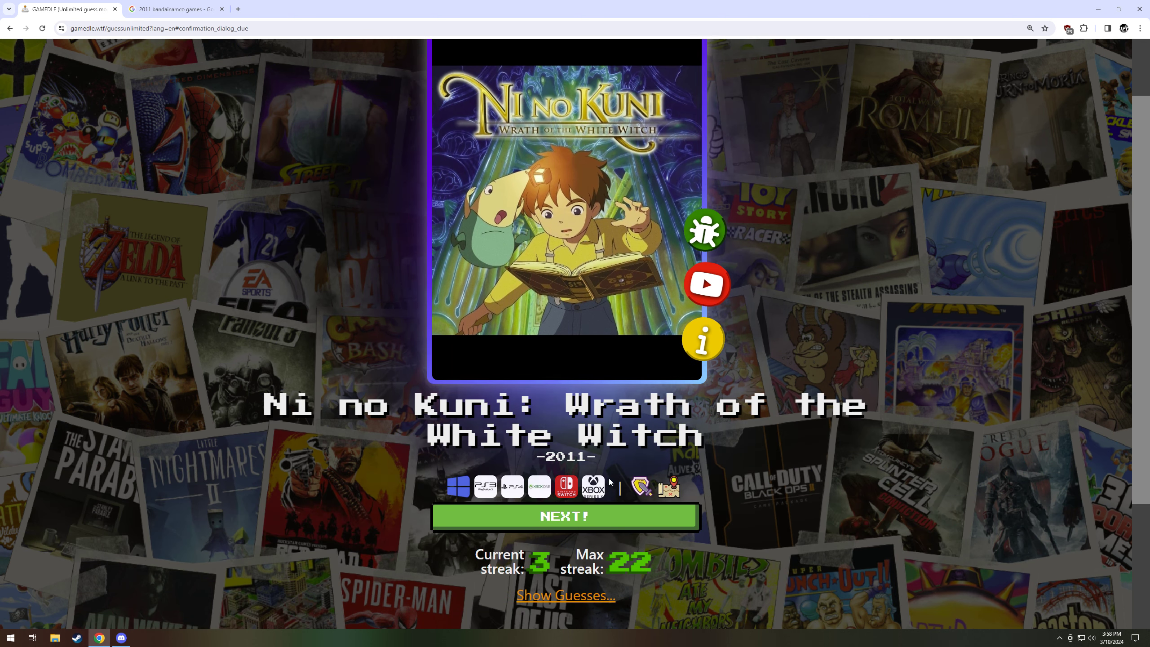
left_click(609, 516)
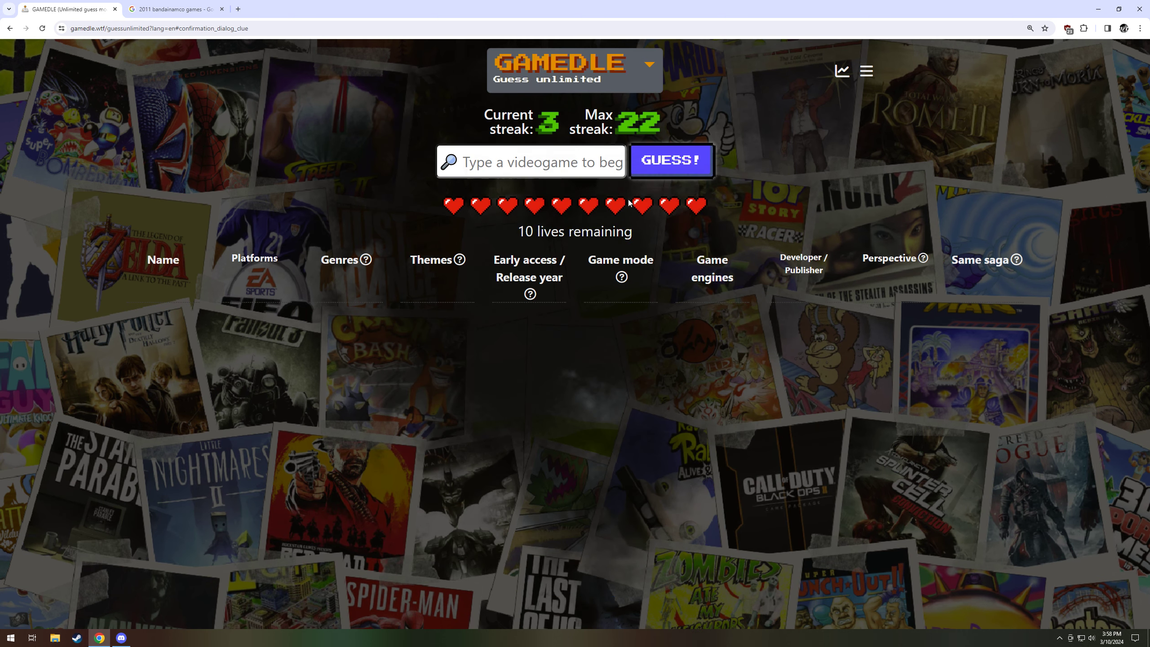
Guess Super Mario Strikers and then Forza Horizon 5 in the new round
left_click(574, 160)
type("d")
key("BackSpace")
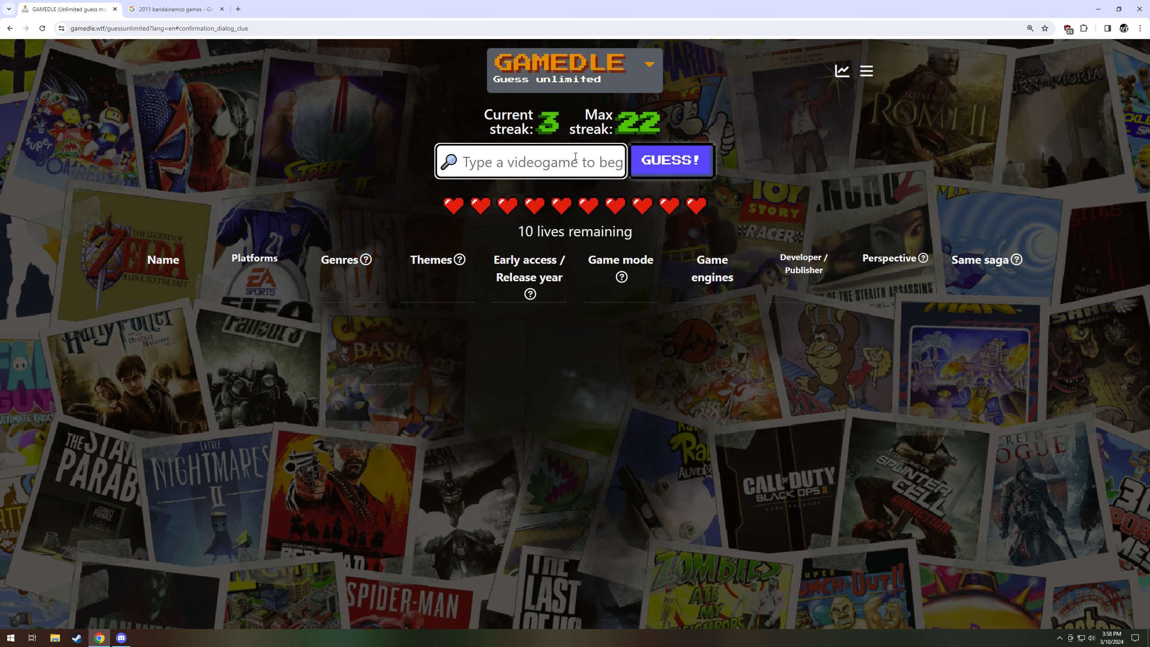
type("super mario ")
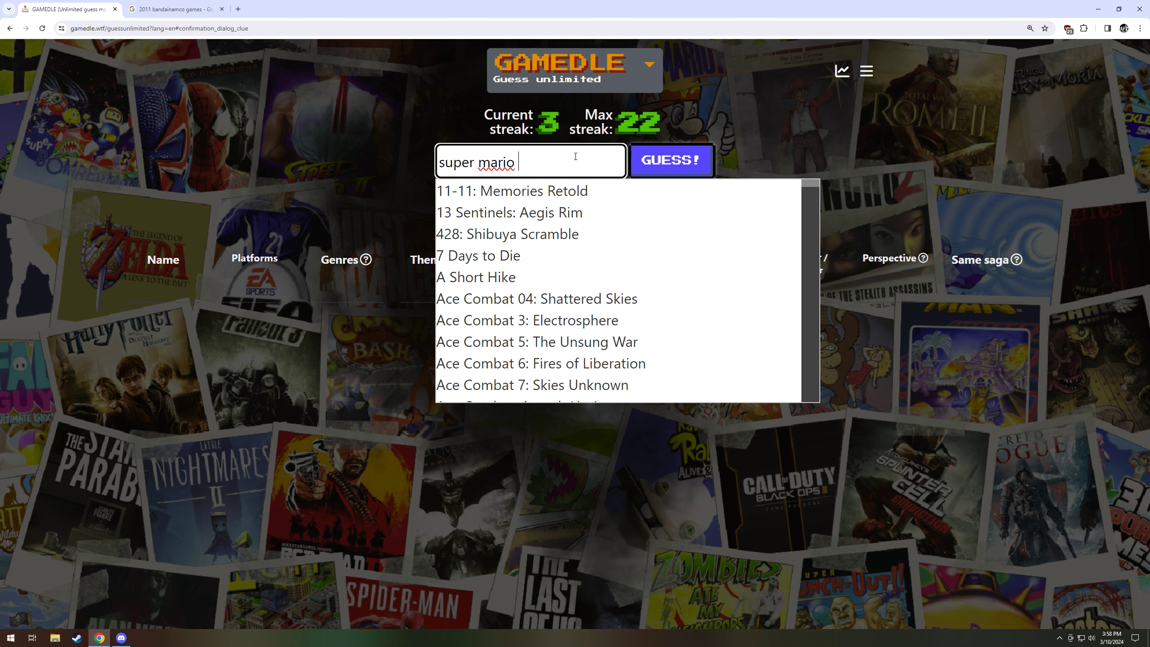
type("strikers")
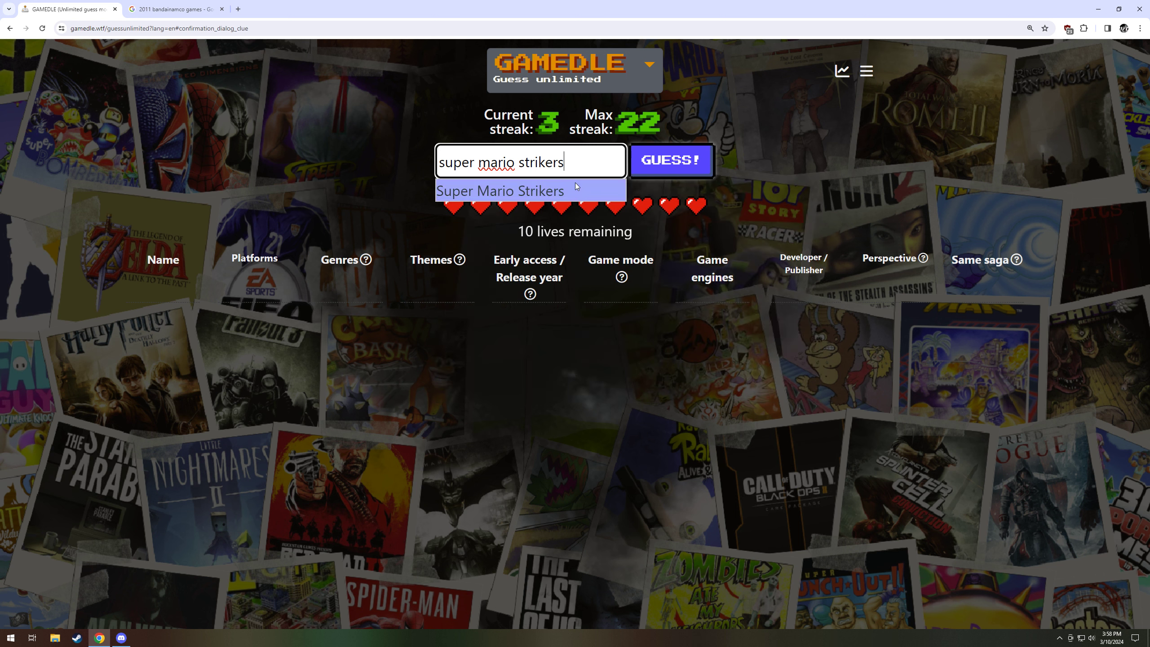
left_click(575, 188)
left_click(683, 163)
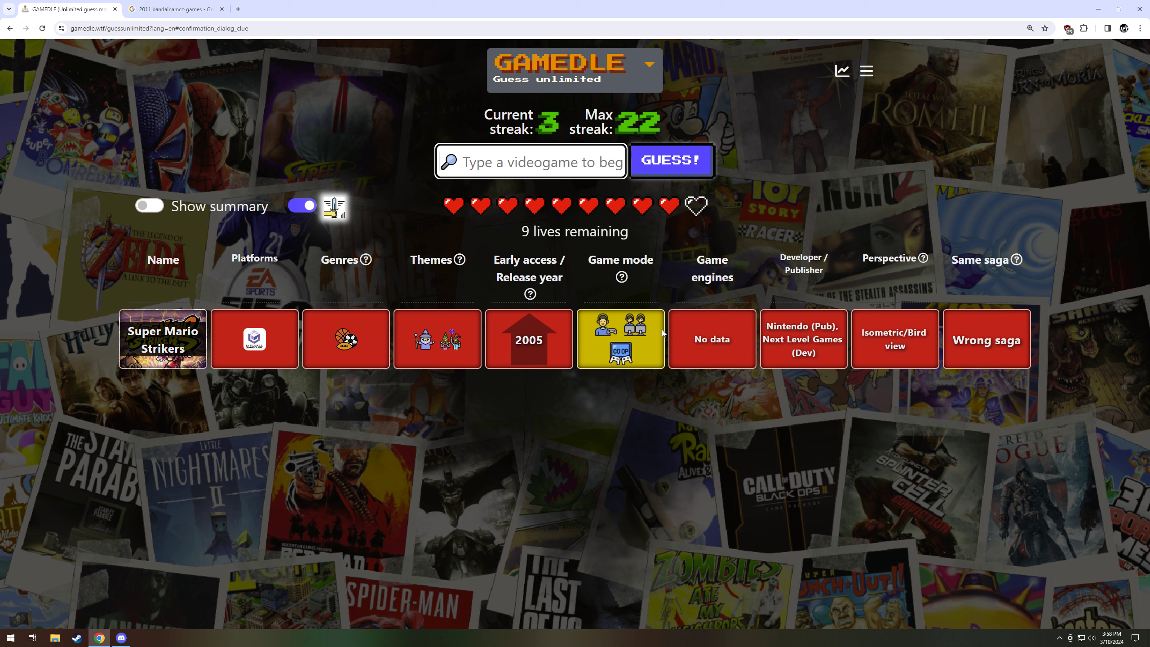
left_click(530, 161)
type("forza horizon 5")
key("Return")
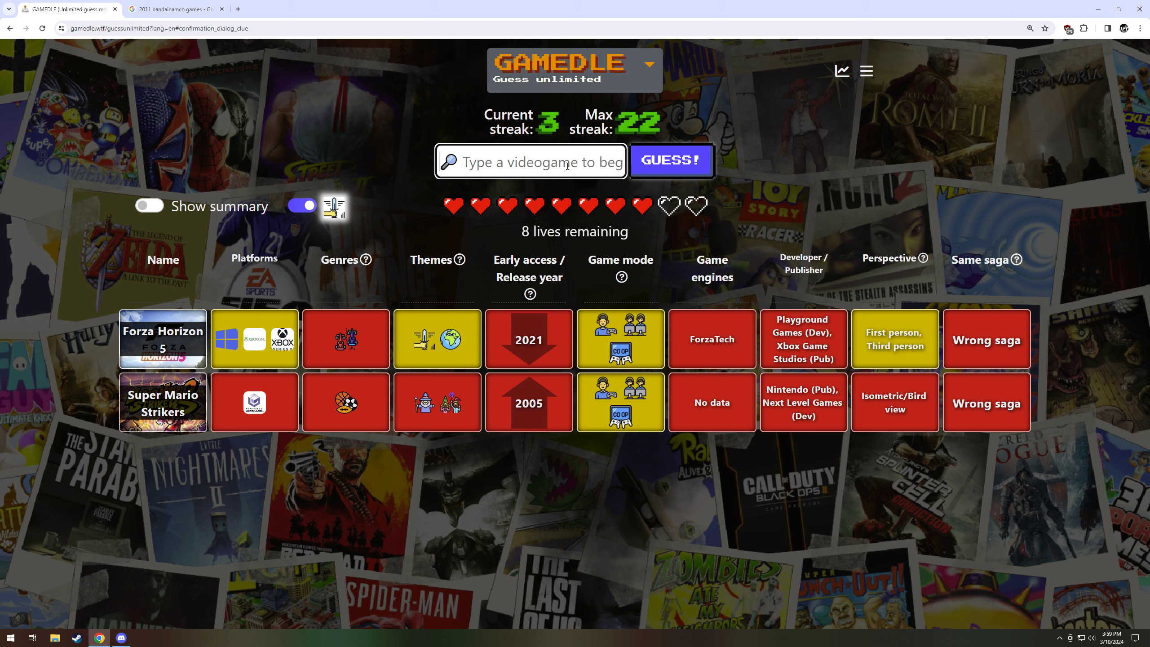
type("uncharted")
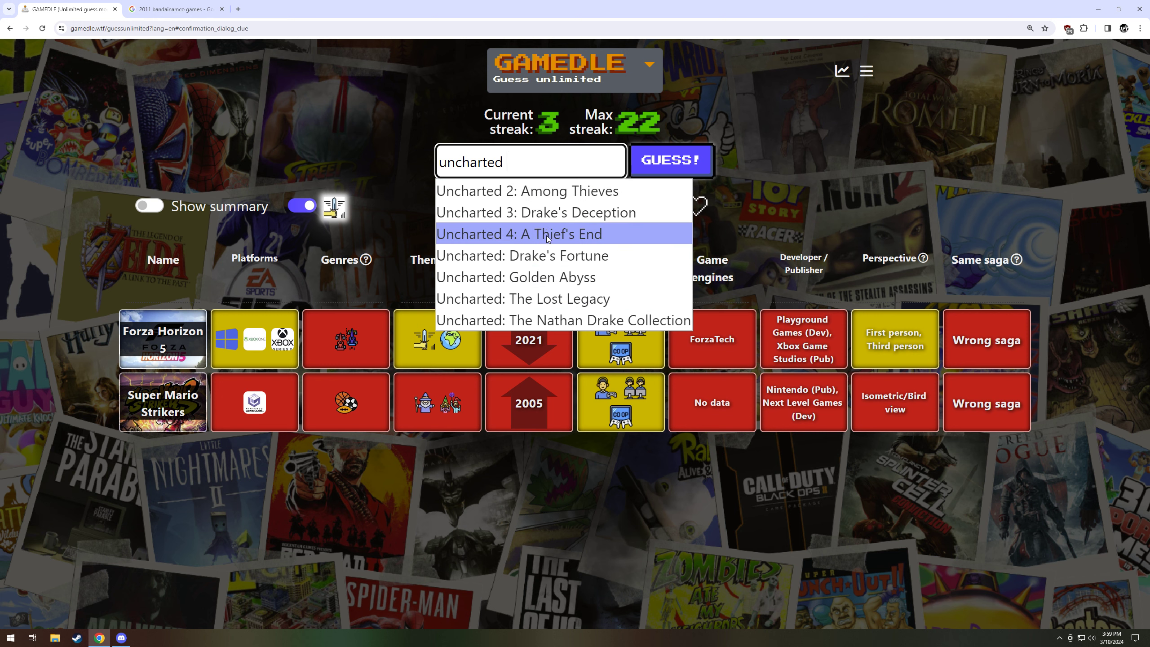
Guess Uncharted: Drake's Fortune, leaving 7 lives, then switch to the Google results
left_click(550, 256)
left_click(665, 160)
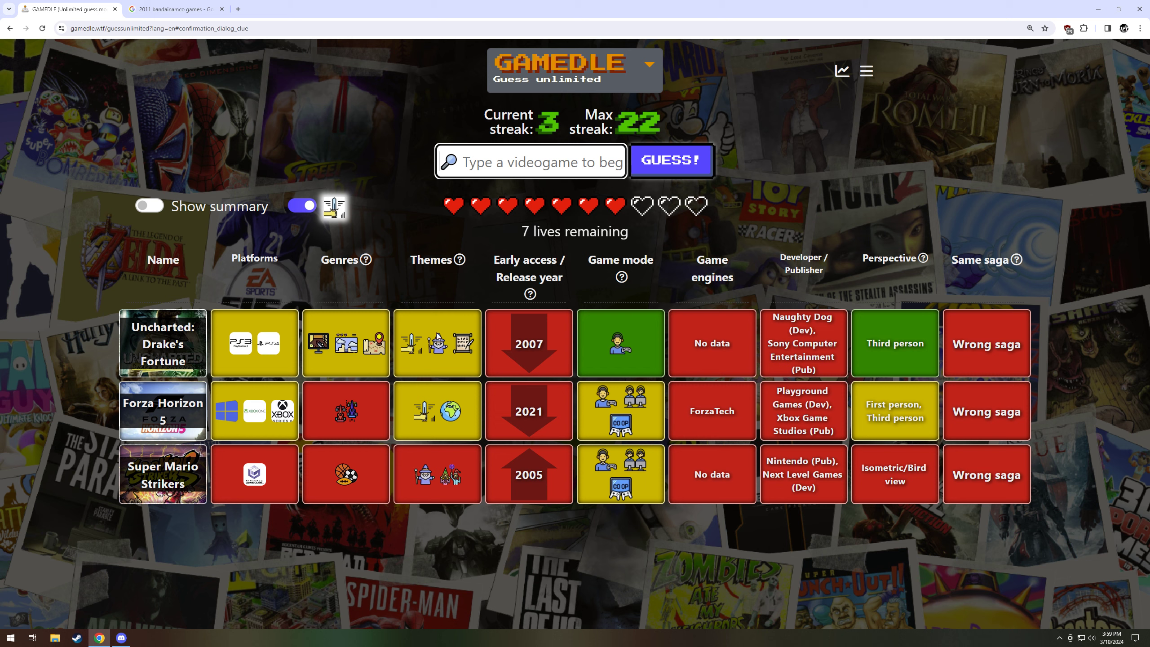
left_click(175, 9)
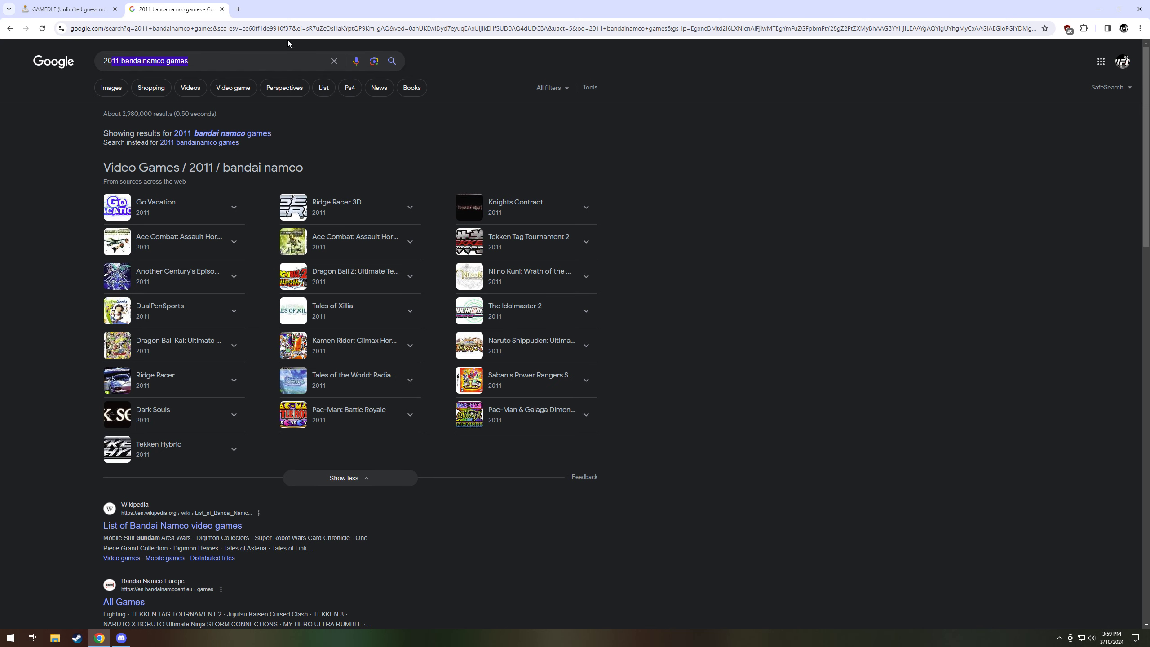
type("2006 actio")
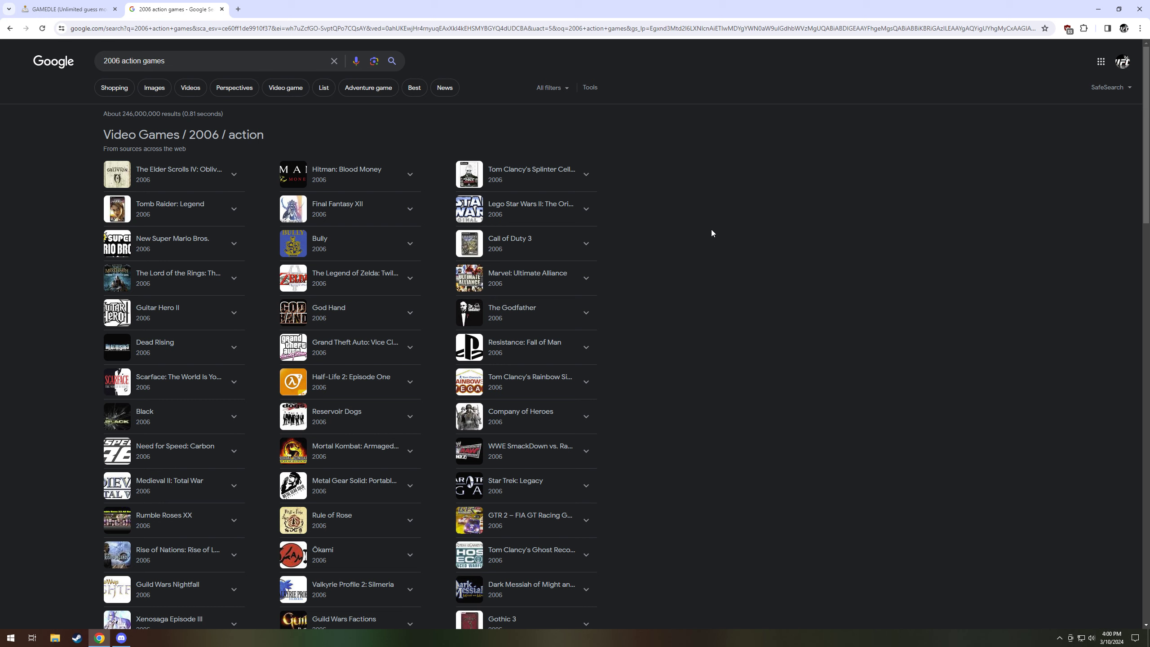
Expand and close the Tom Clancy's Splinter Cell: Double Agent entry in the 2006 action games results
left_click(583, 177)
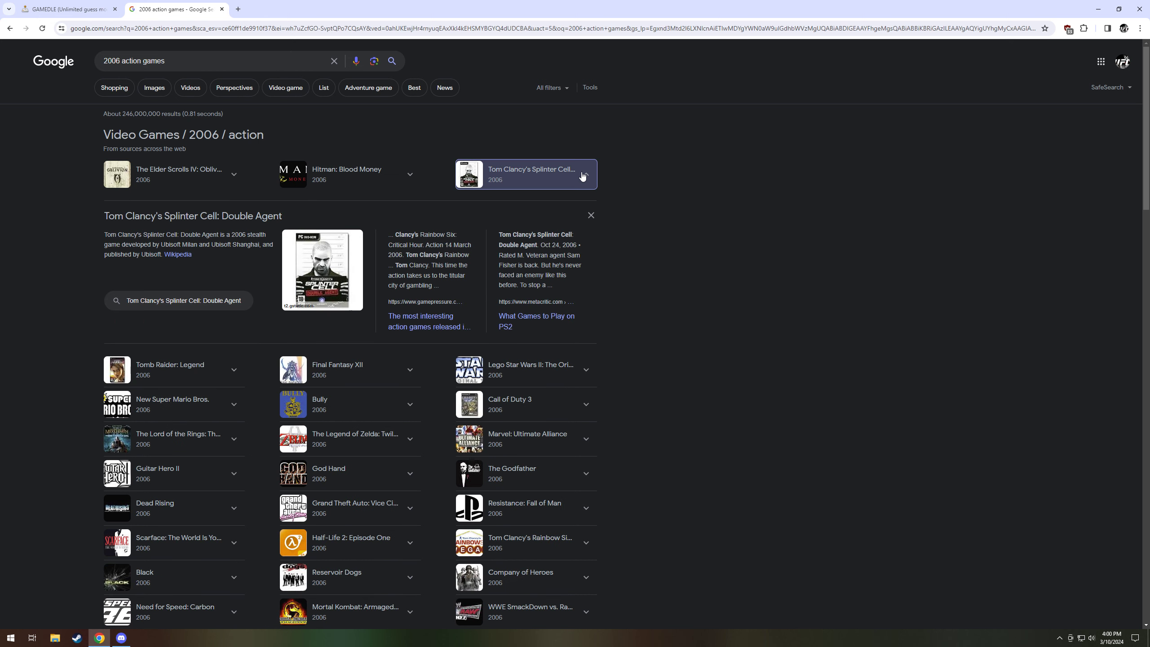
left_click(583, 177)
Submit Tom Clancy's Splinter Cell: Double Agent as the fourth guess, matching 2006 and third person
left_click(72, 9)
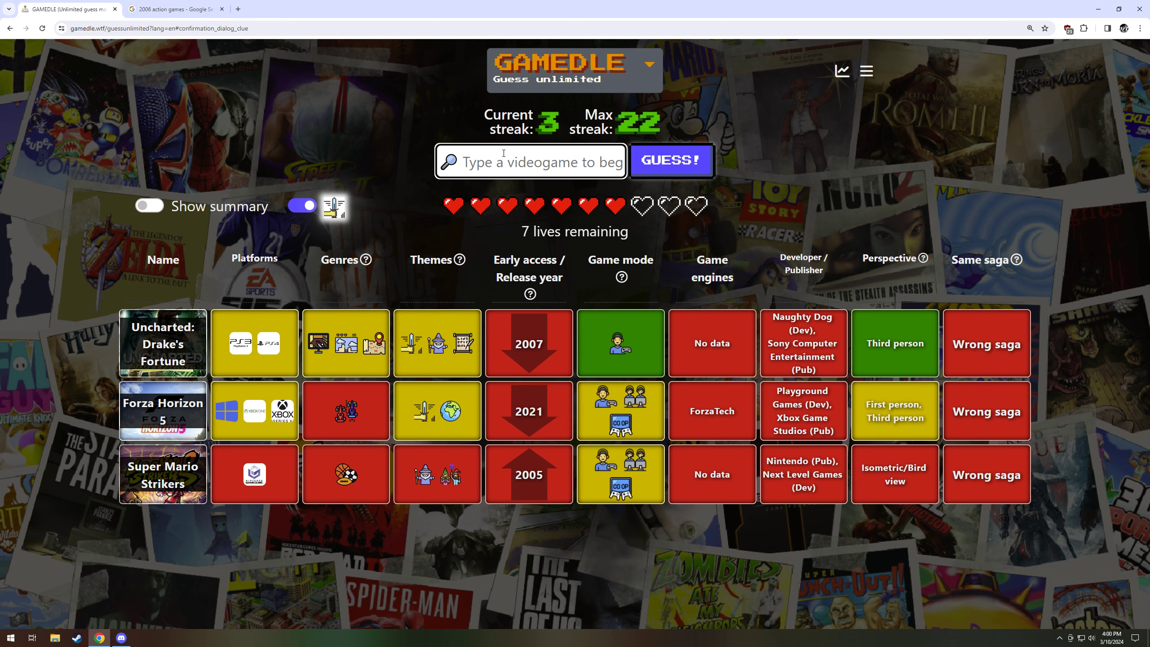
type("double agen")
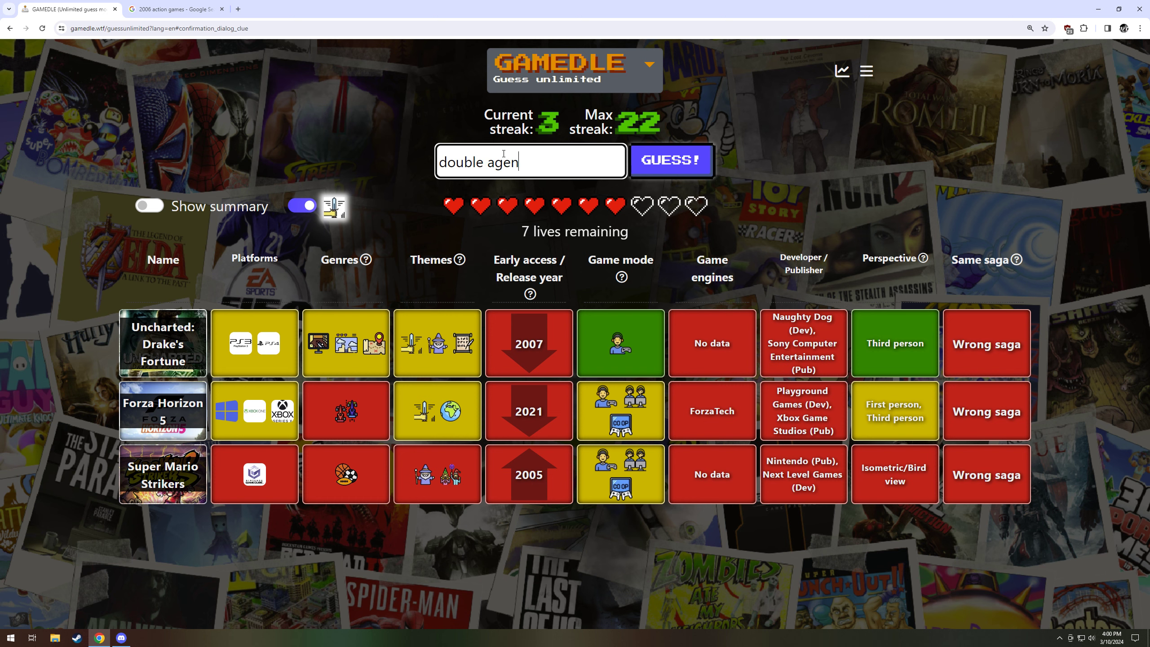
key("Down")
key("Return")
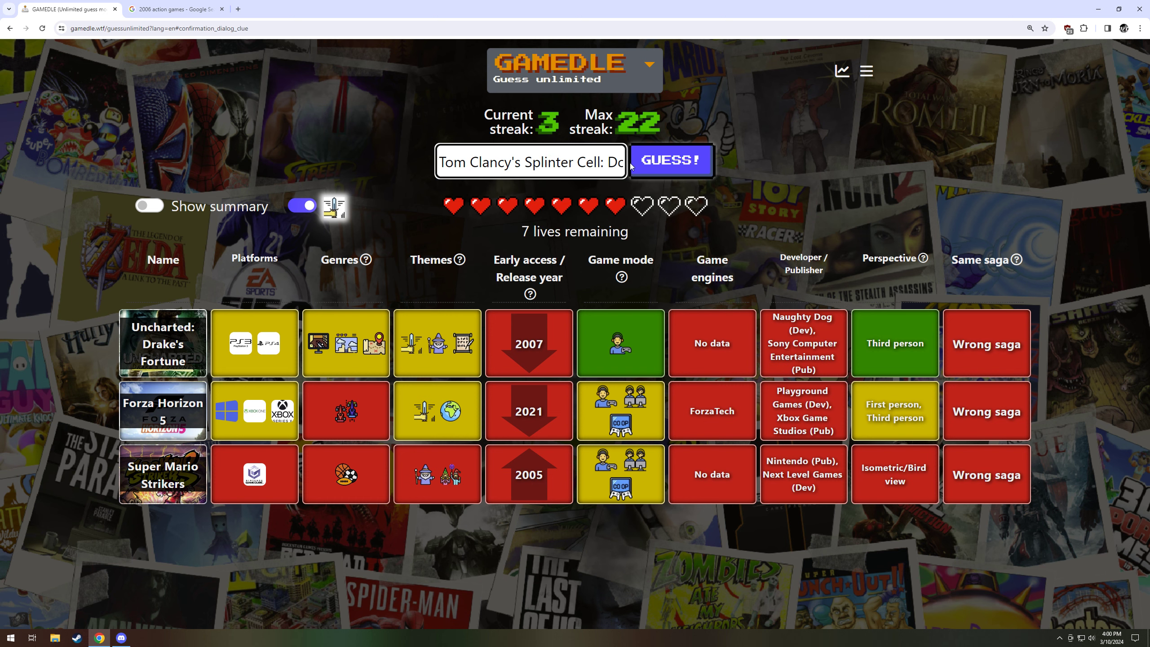
key("Return")
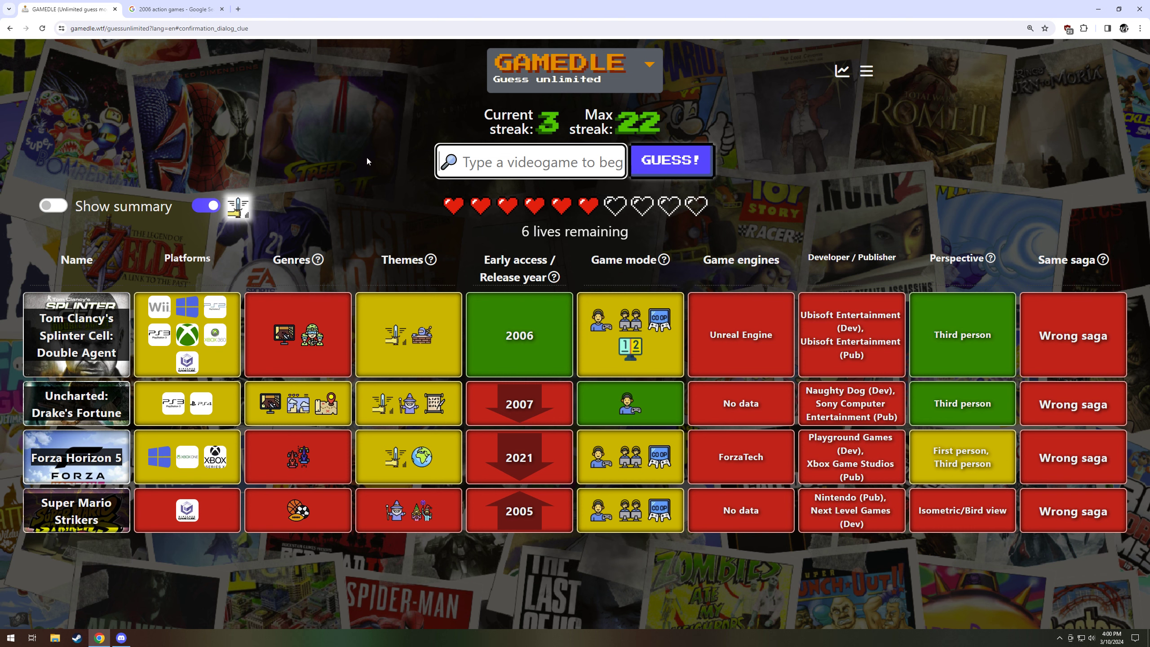
Search Google for '2006 single player action games', then return to the Gamedle board
left_click(176, 9)
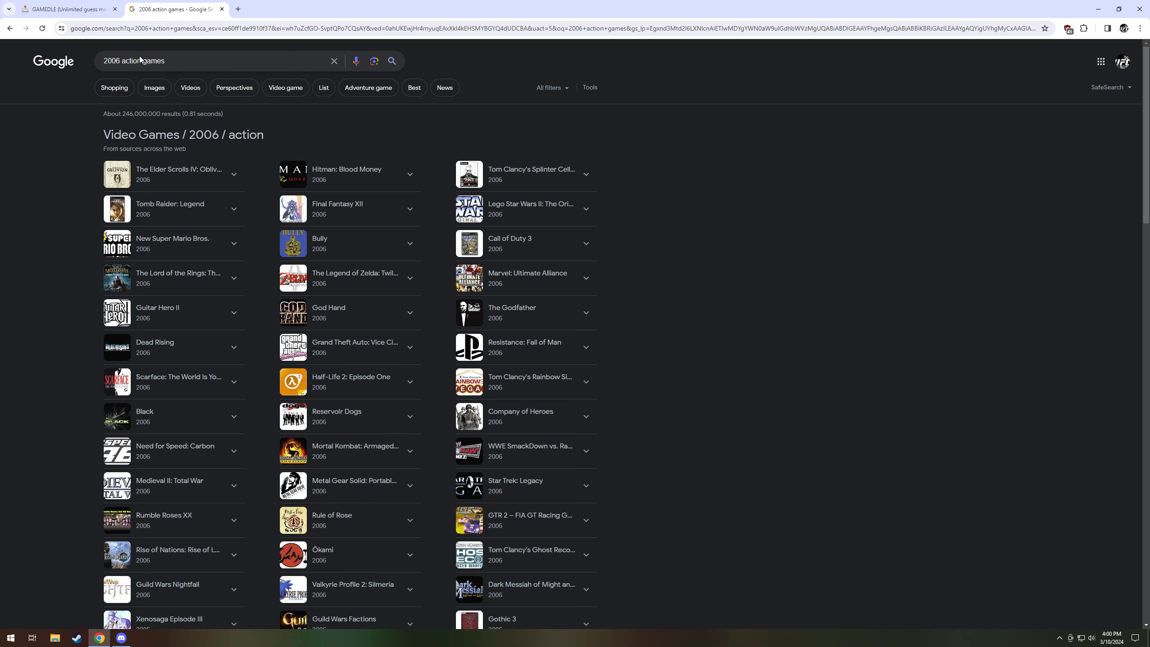
left_click_drag(124, 60, 262, 61)
type("single playewr")
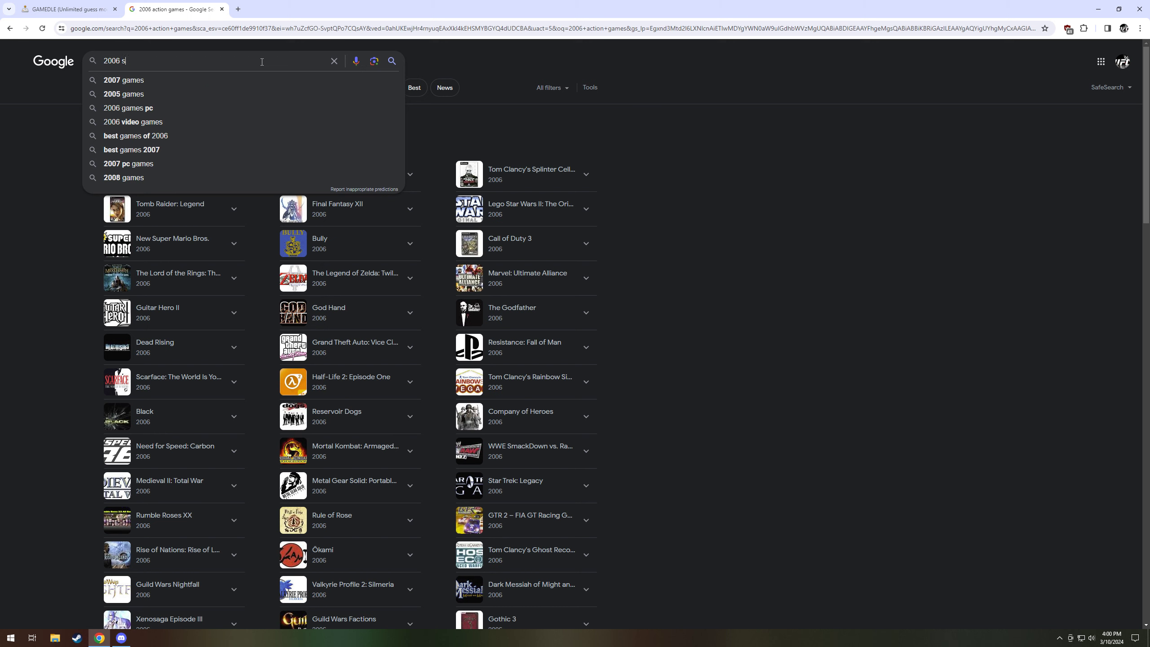
key("BackSpace")
key("BackSpace")
type("ingle playe")
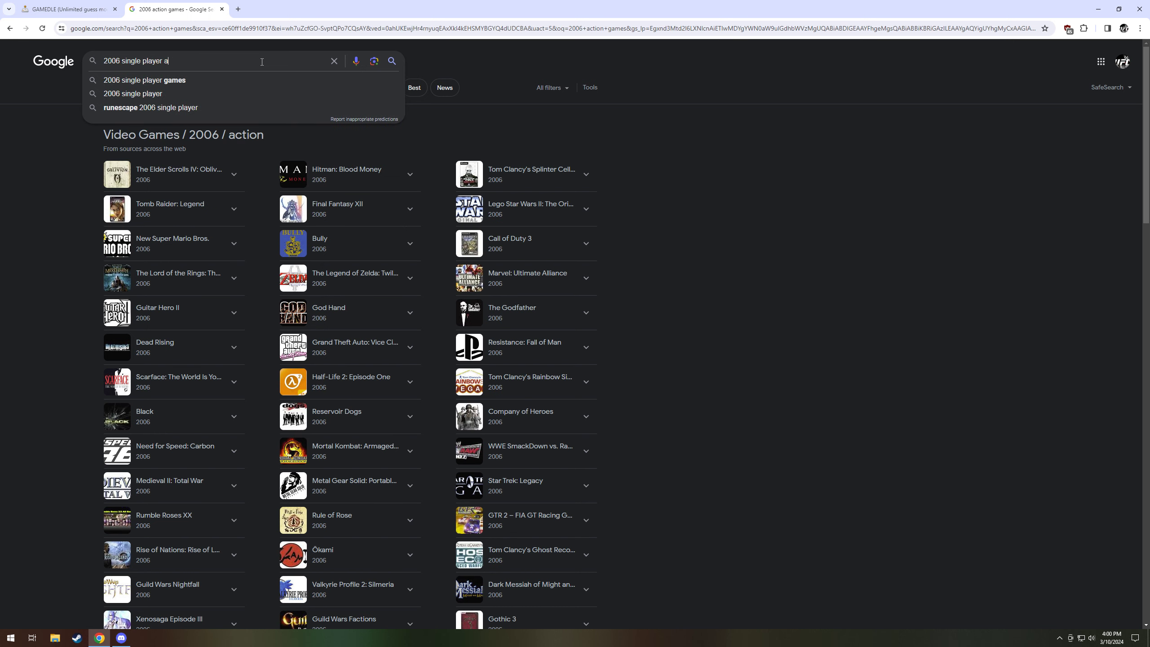
type("r action games")
key("Return")
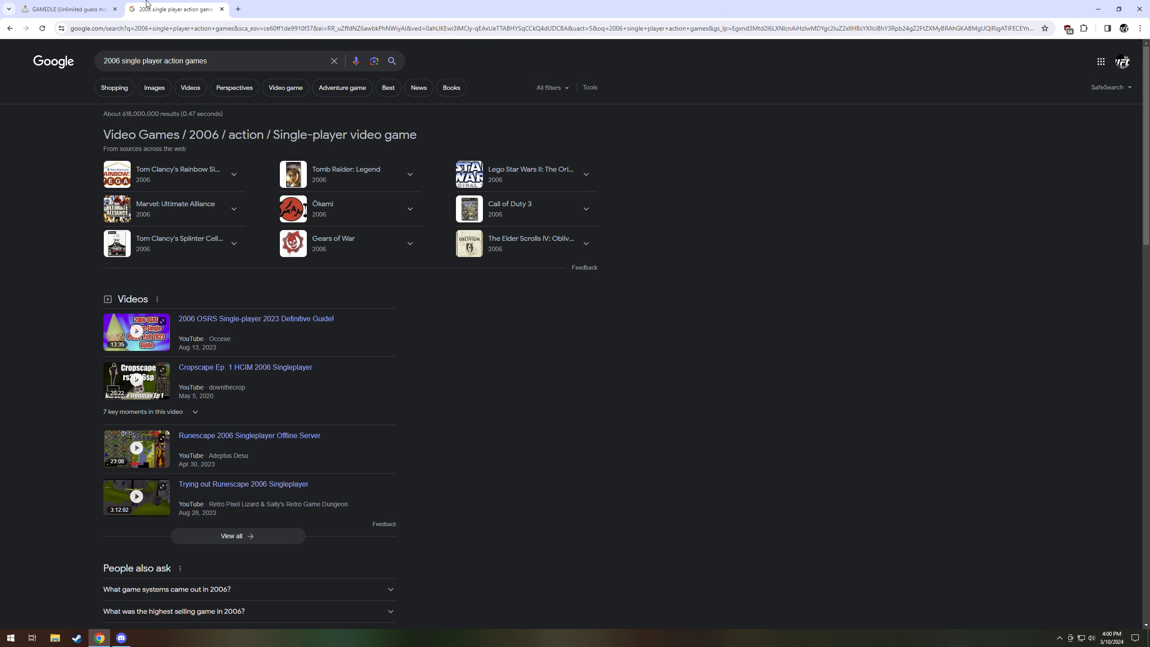
left_click(68, 9)
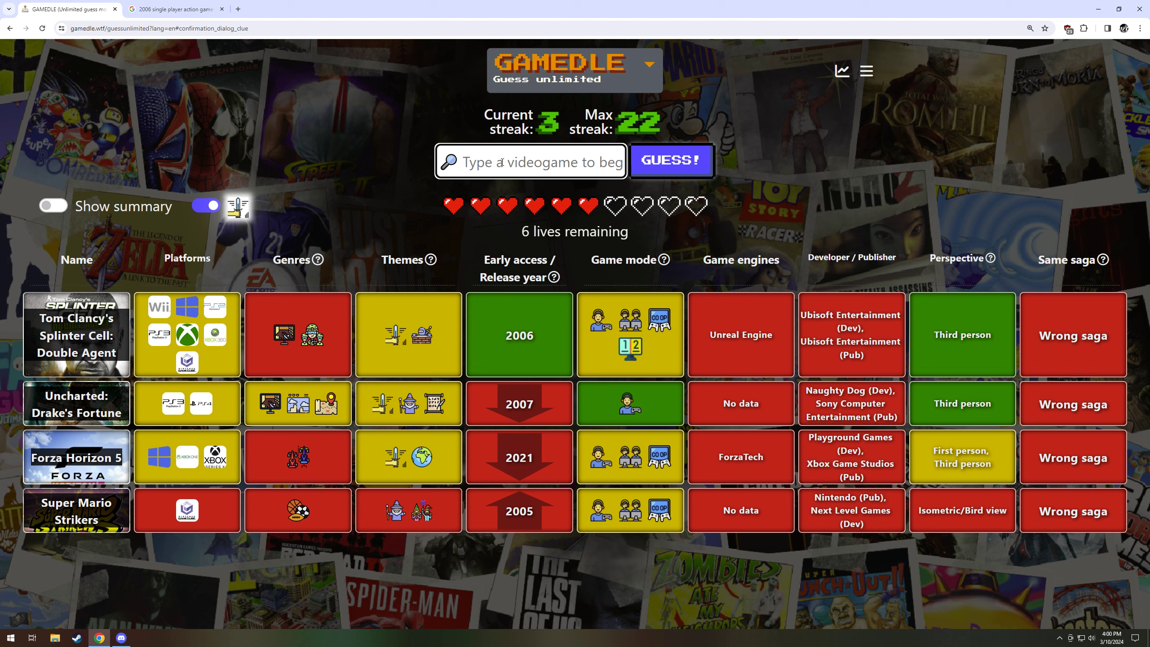
type("okami")
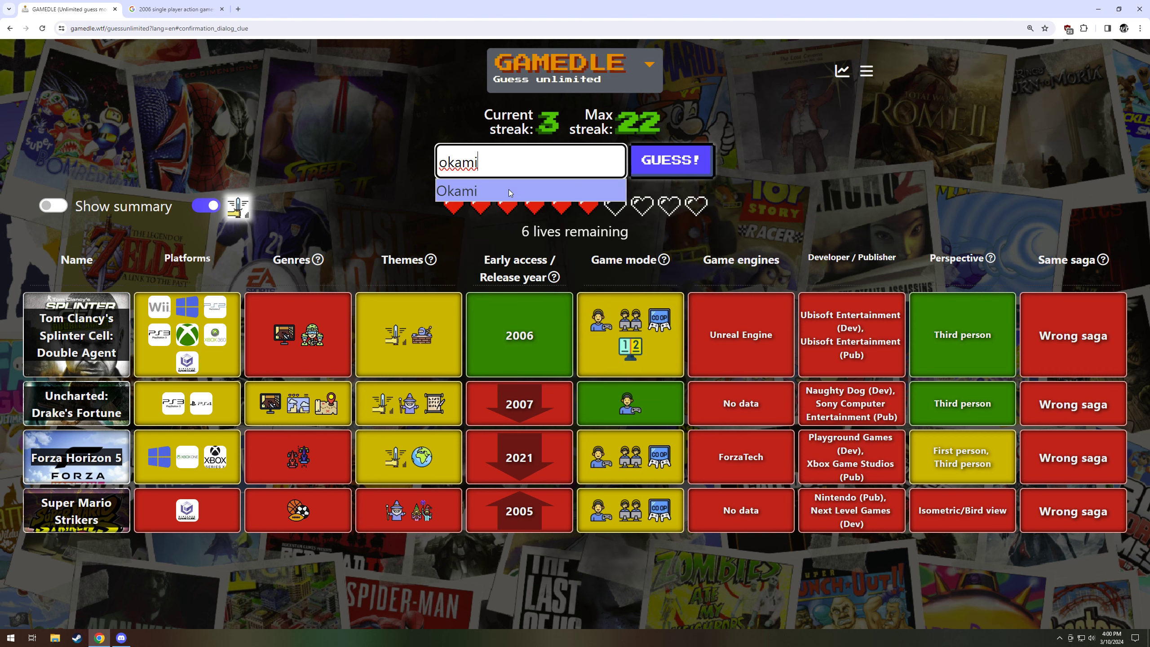
Guess Okami and reveal the one-time clue showing Adventure, briefly checking the search results
left_click(509, 191)
left_click(669, 160)
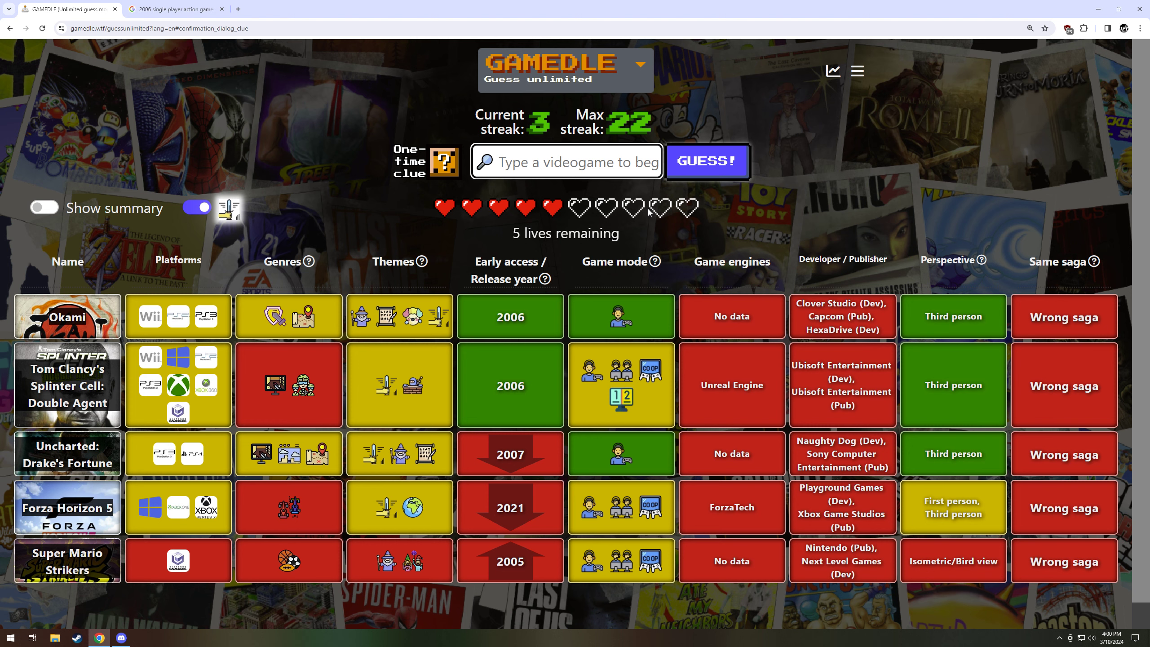
left_click(443, 162)
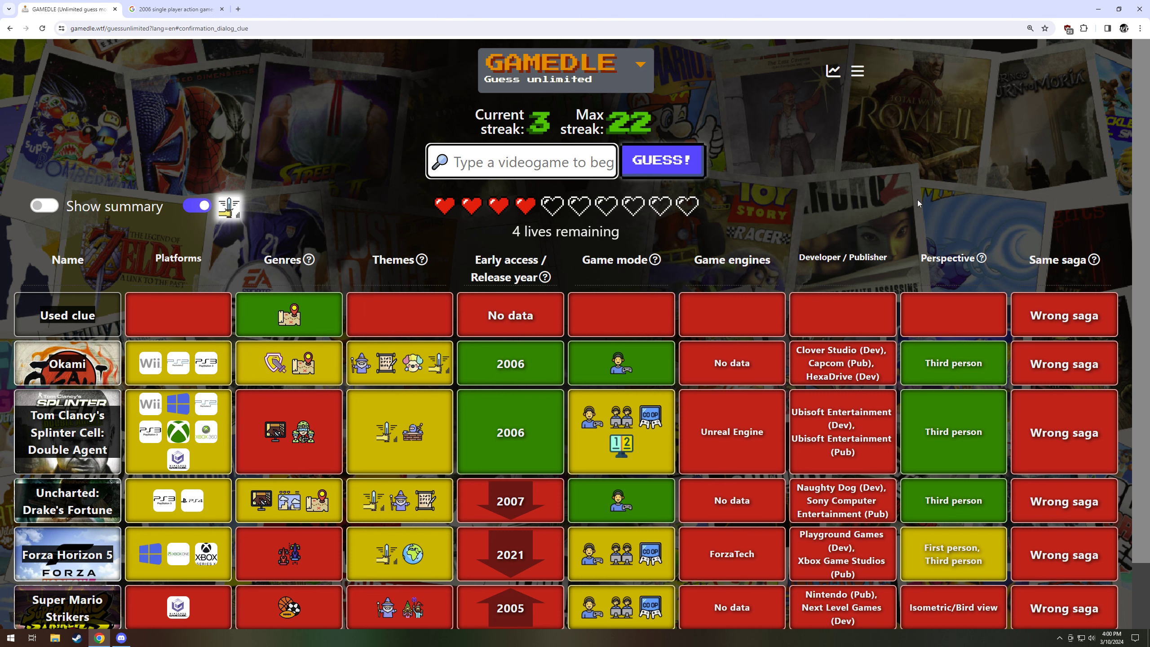
left_click(176, 9)
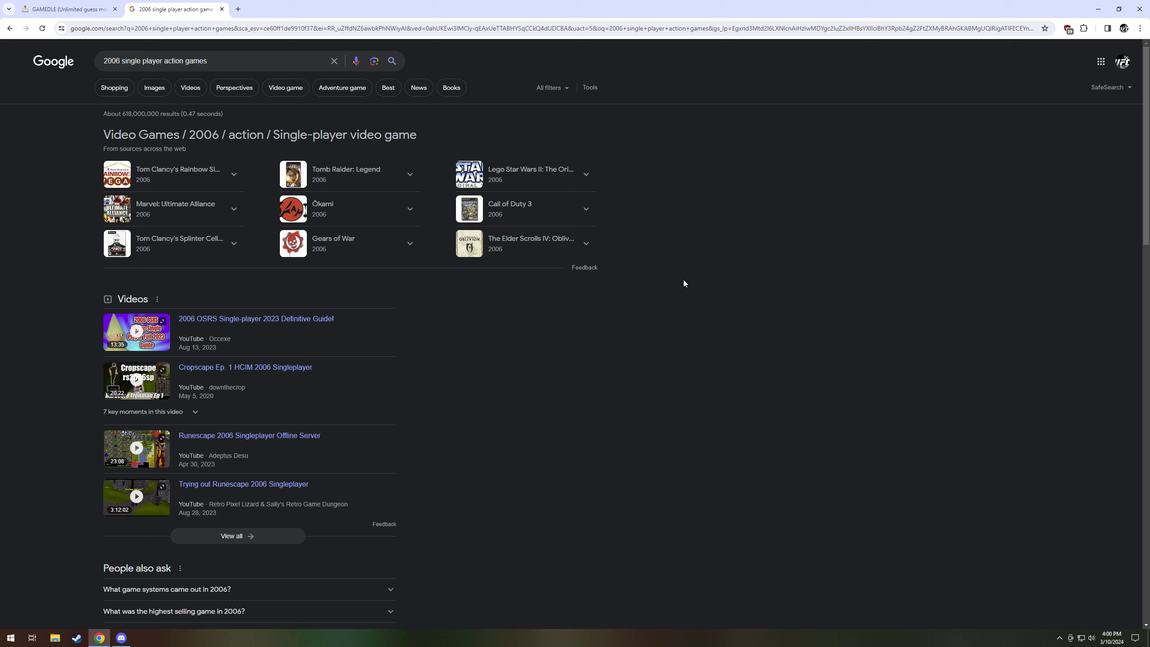
left_click(67, 9)
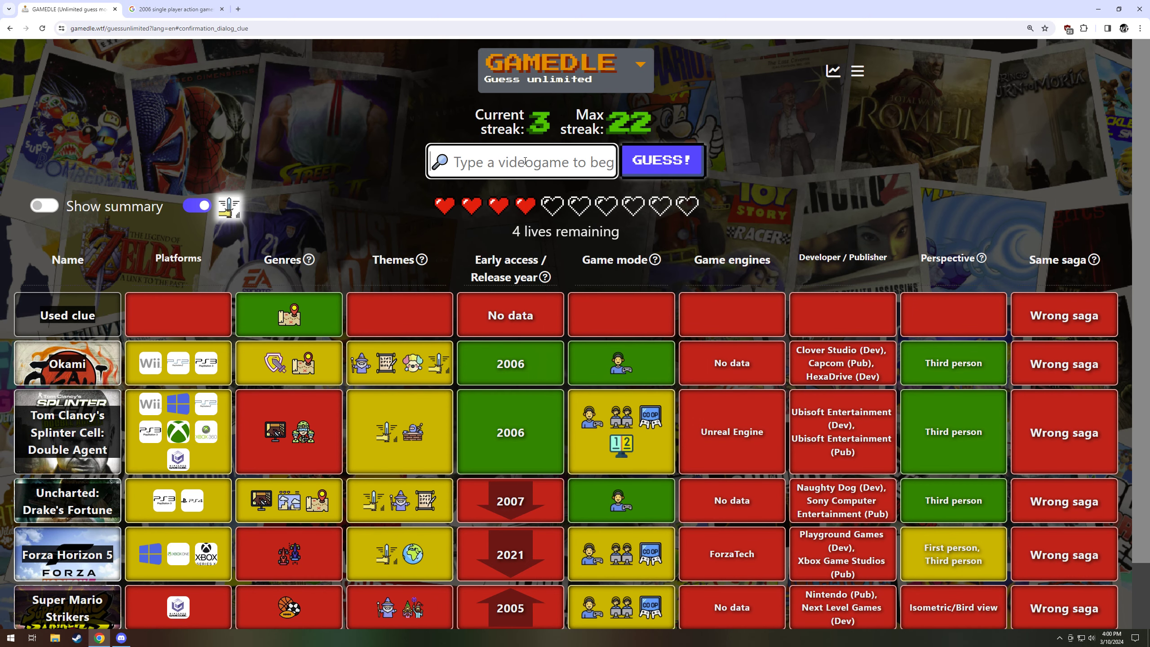
type("oblivion")
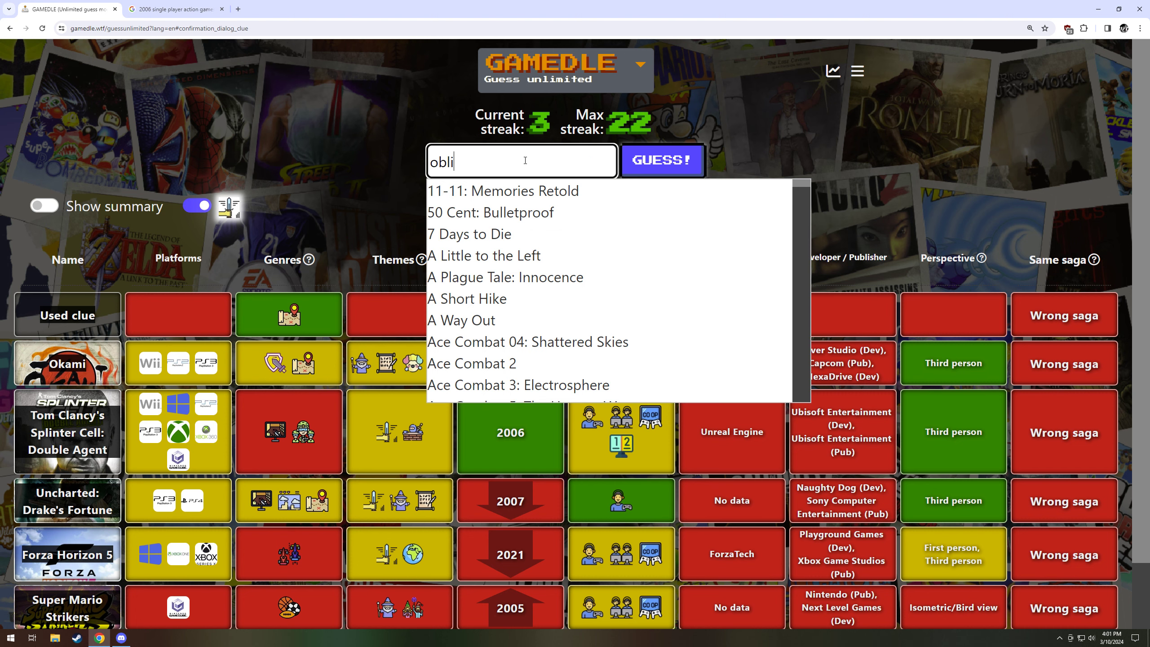
Guess The Elder Scrolls IV: Oblivion, leaving 3 lives, and return to the search results
left_click(518, 191)
left_click(660, 160)
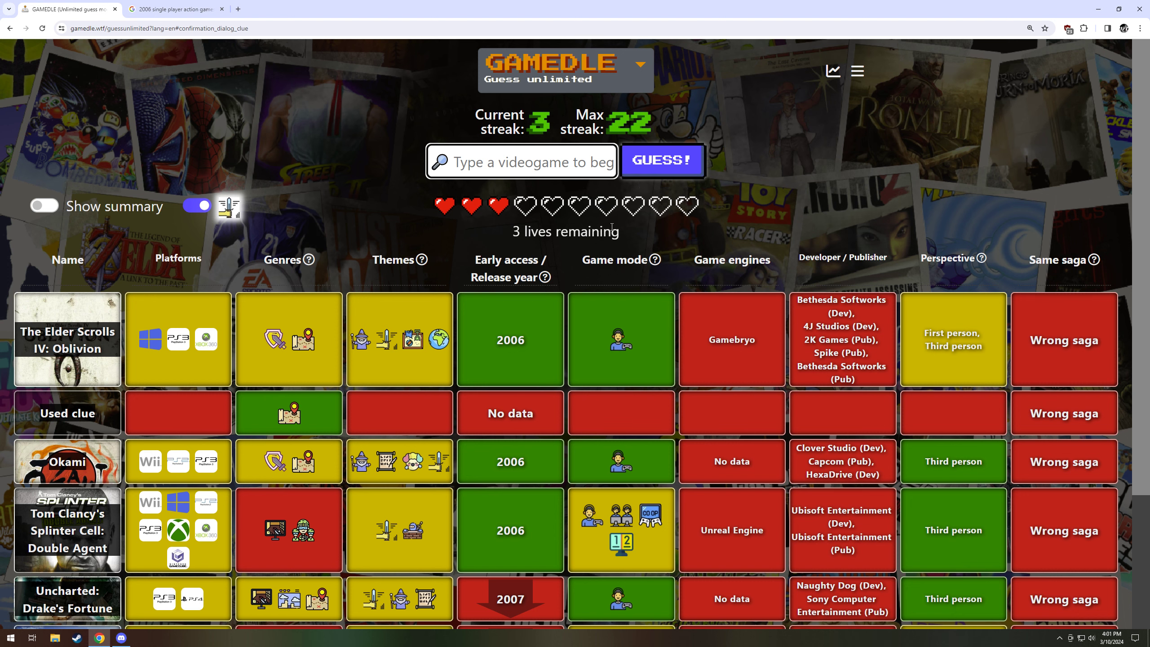
scroll(657, 237, "down", 1)
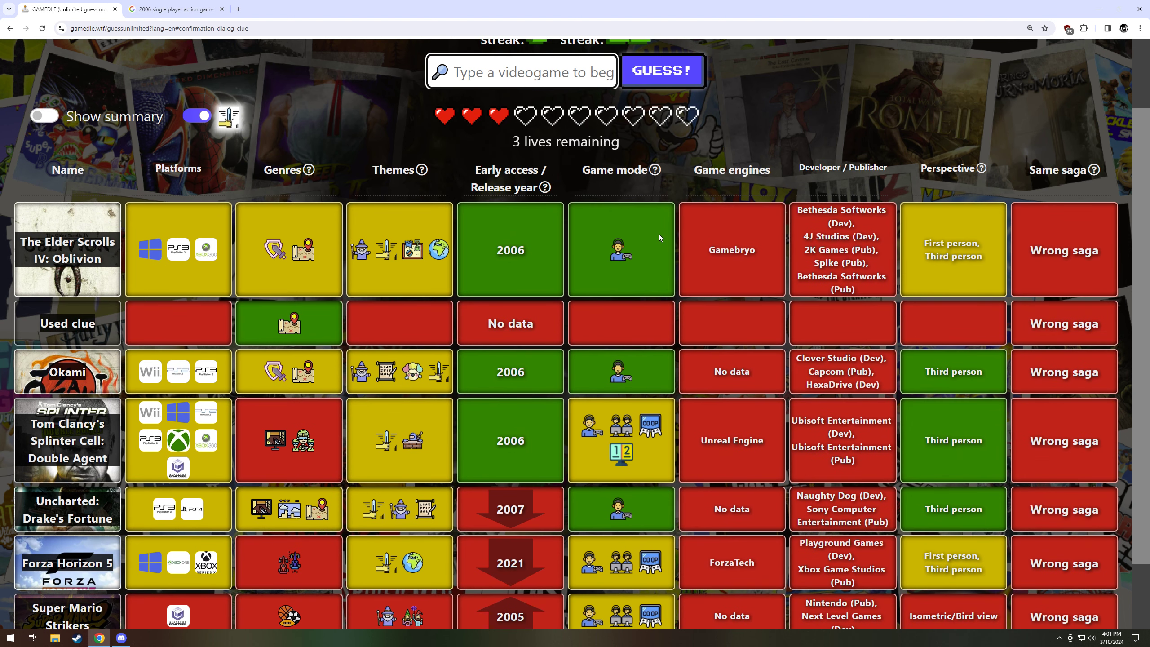
scroll(659, 234, "down", 1)
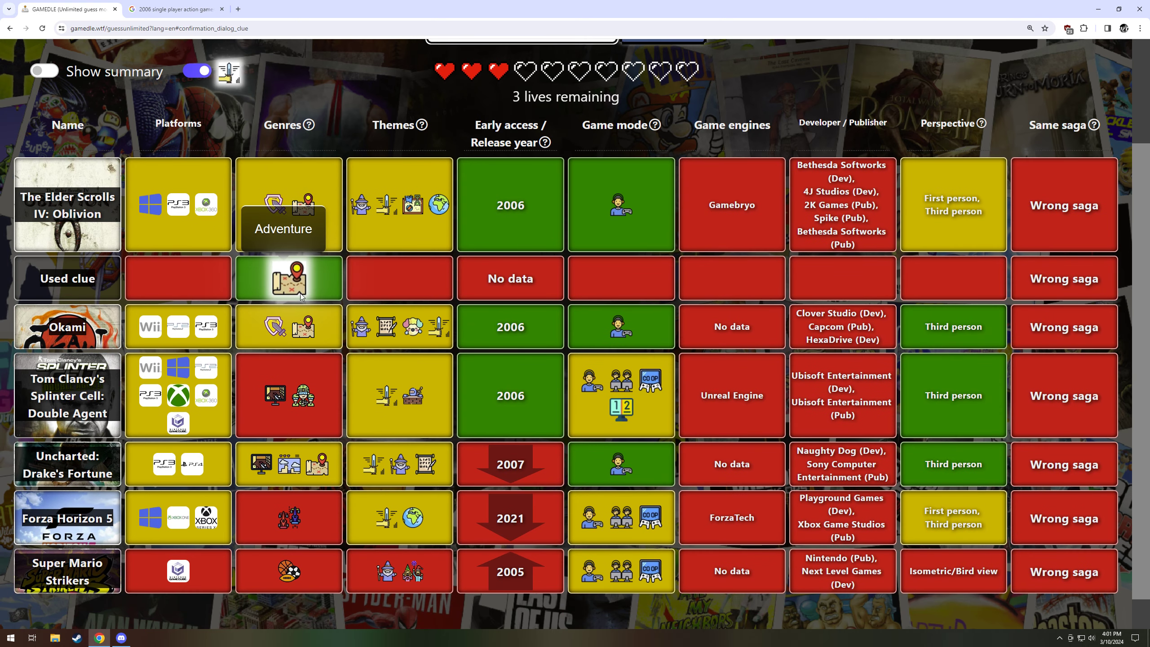
left_click(175, 9)
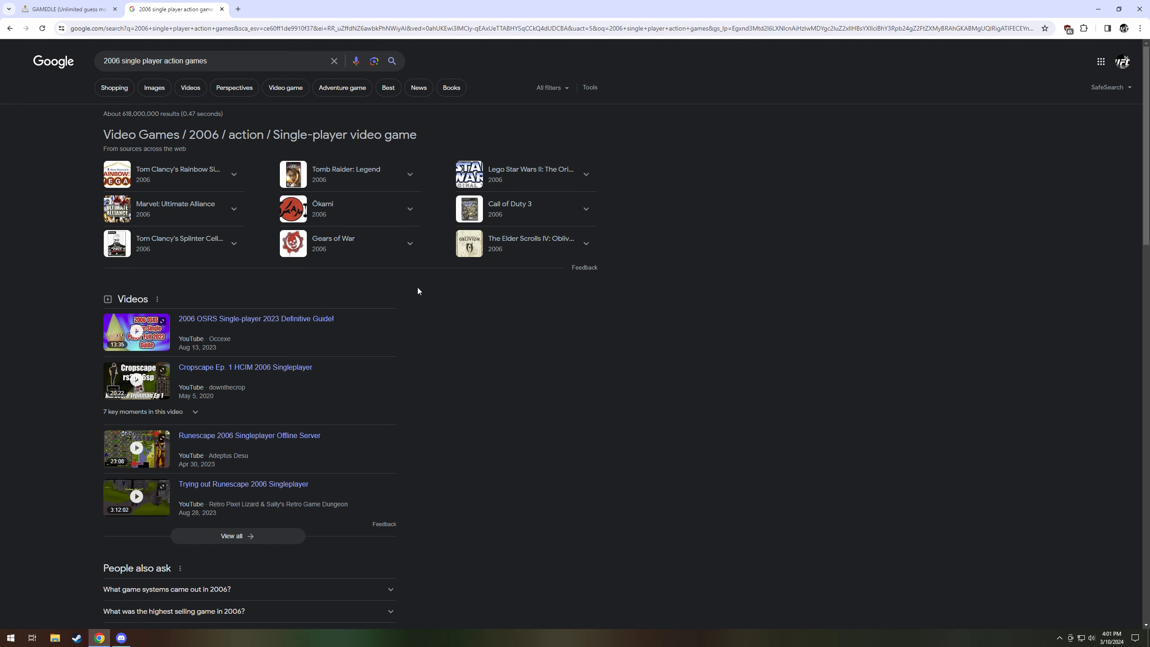
Expand and collapse the Tomb Raider: Legend card in the 2006 list, then return to Gamedle
left_click(411, 175)
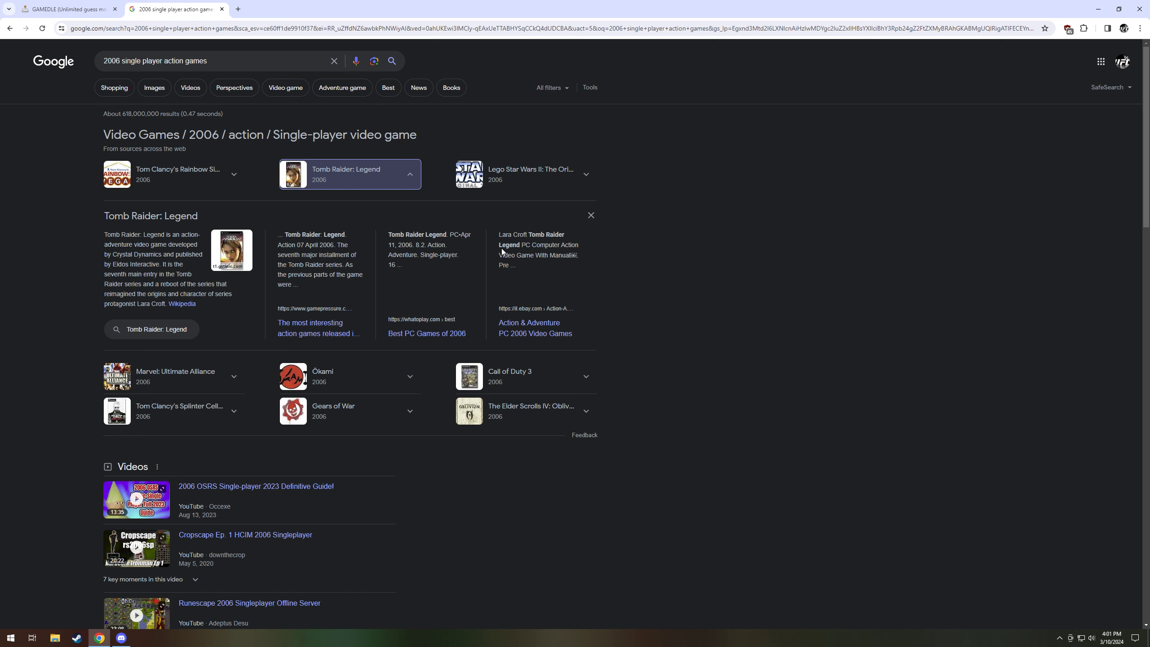
left_click(411, 184)
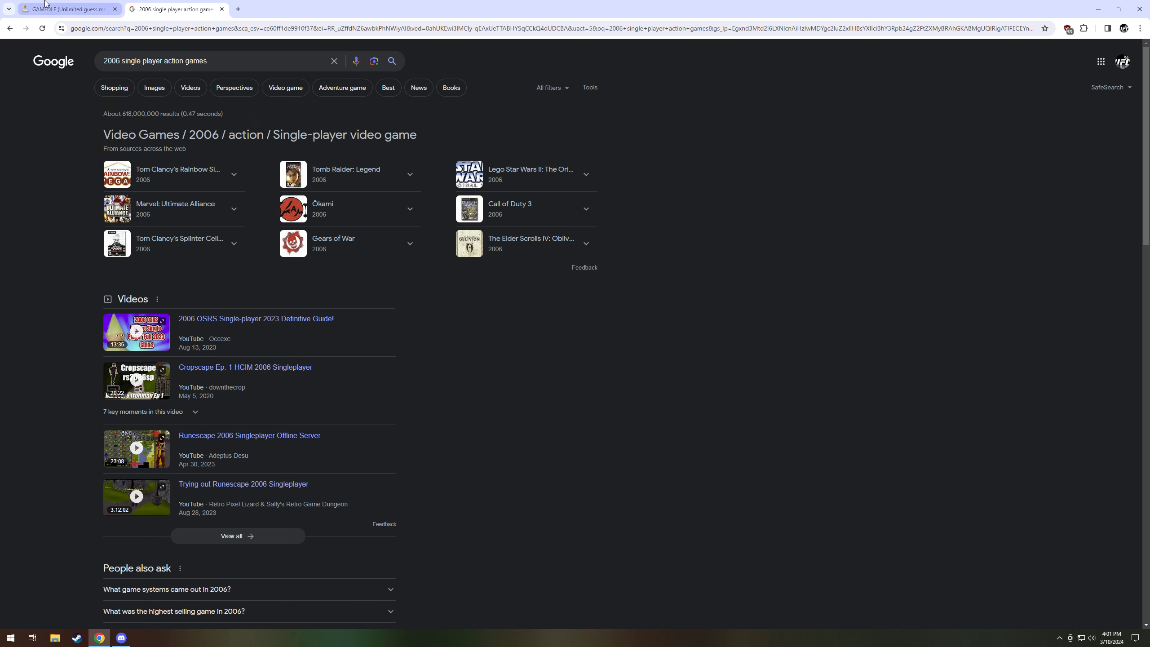
left_click(68, 10)
scroll(505, 157, "up", 3)
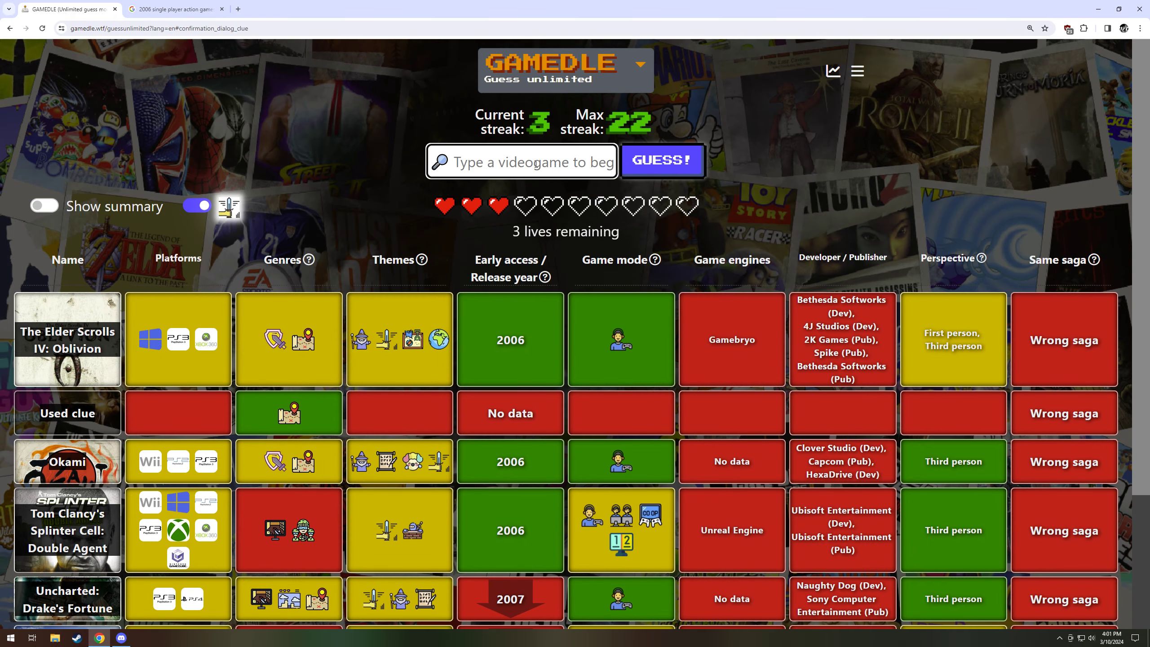
Guess LEGO Star Wars II: The Original Trilogy, leaving 2 lives, and return to the Google results
left_click(536, 163)
type("lego star")
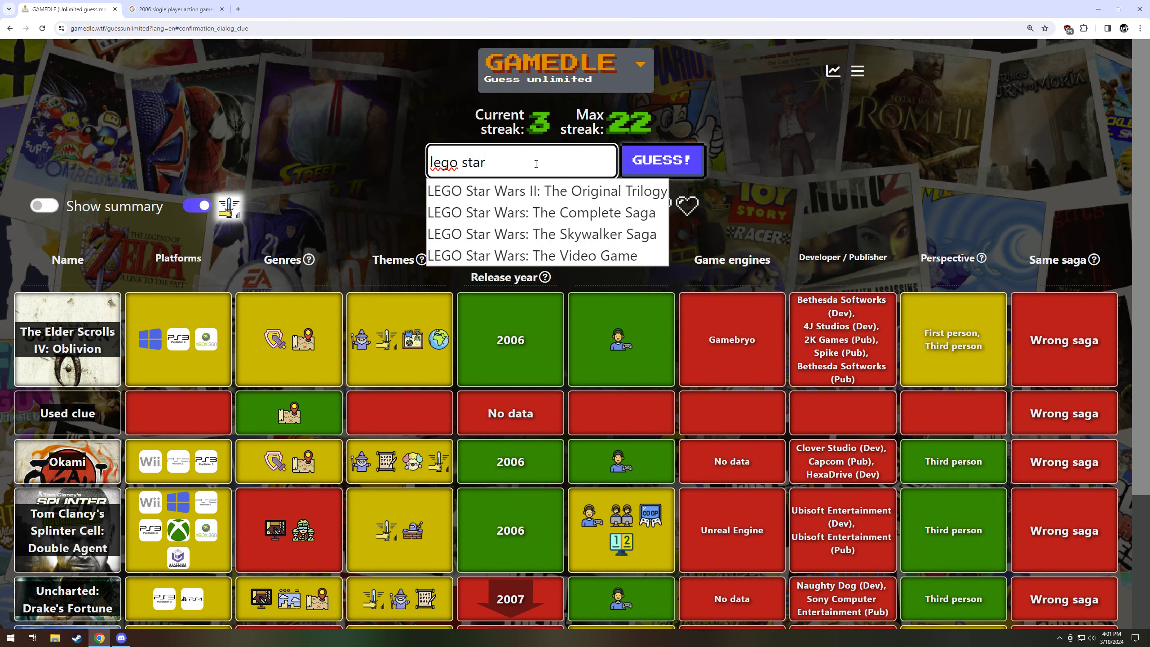
key("Down")
key("Return")
key("Return")
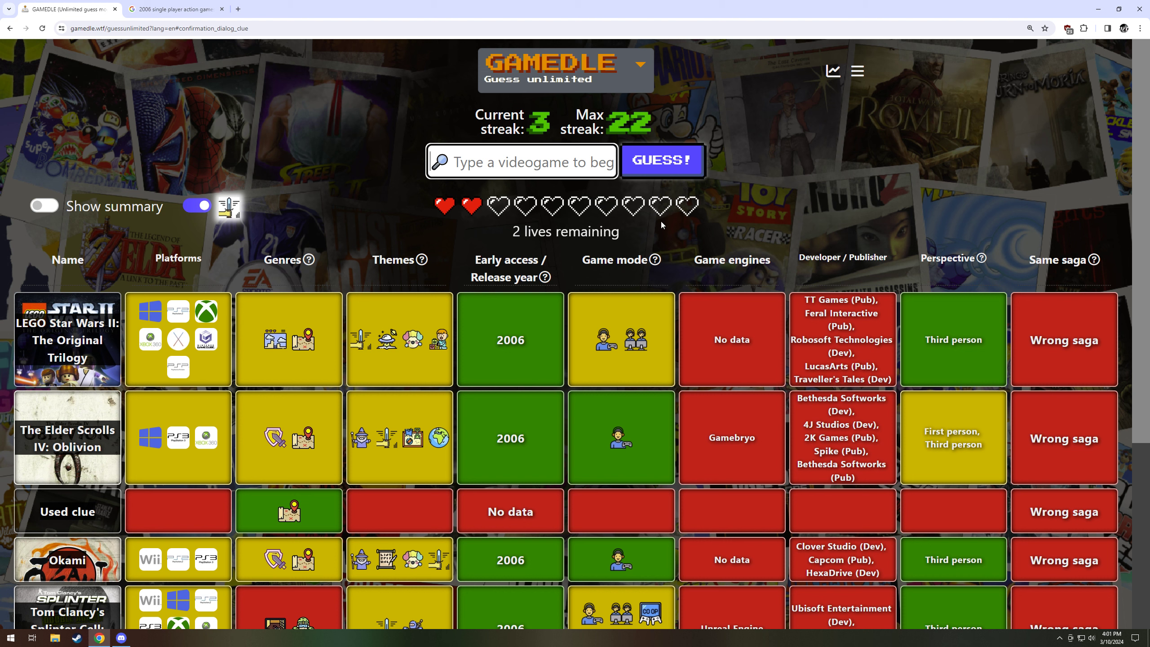
left_click(191, 9)
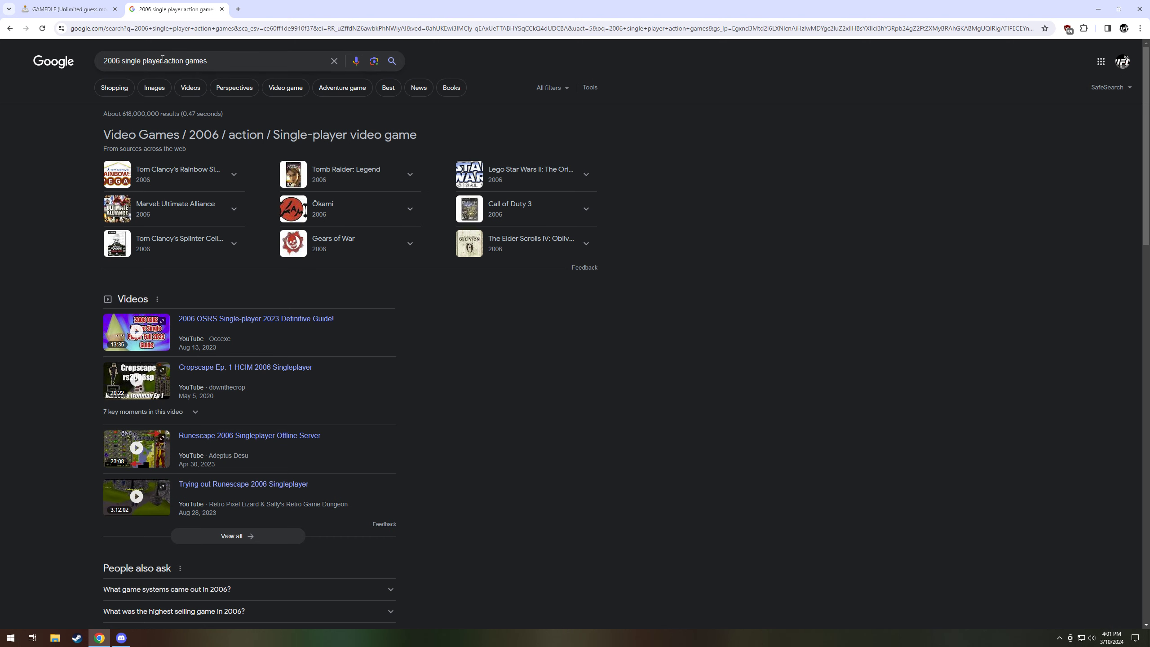
Search 2006 single-player third-person games, expand the list, then broaden to '2006 single player games'
left_click_drag(161, 63, 150, 65)
type("third person game")
key("Return")
left_click(393, 272)
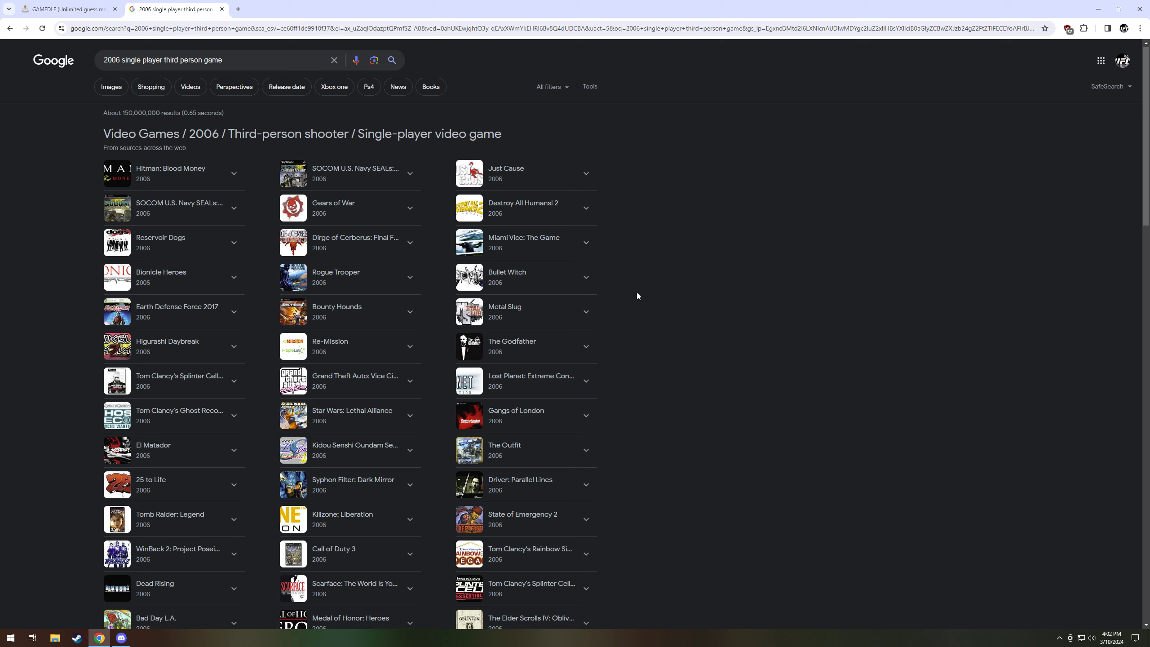
scroll(637, 292, "down", 1)
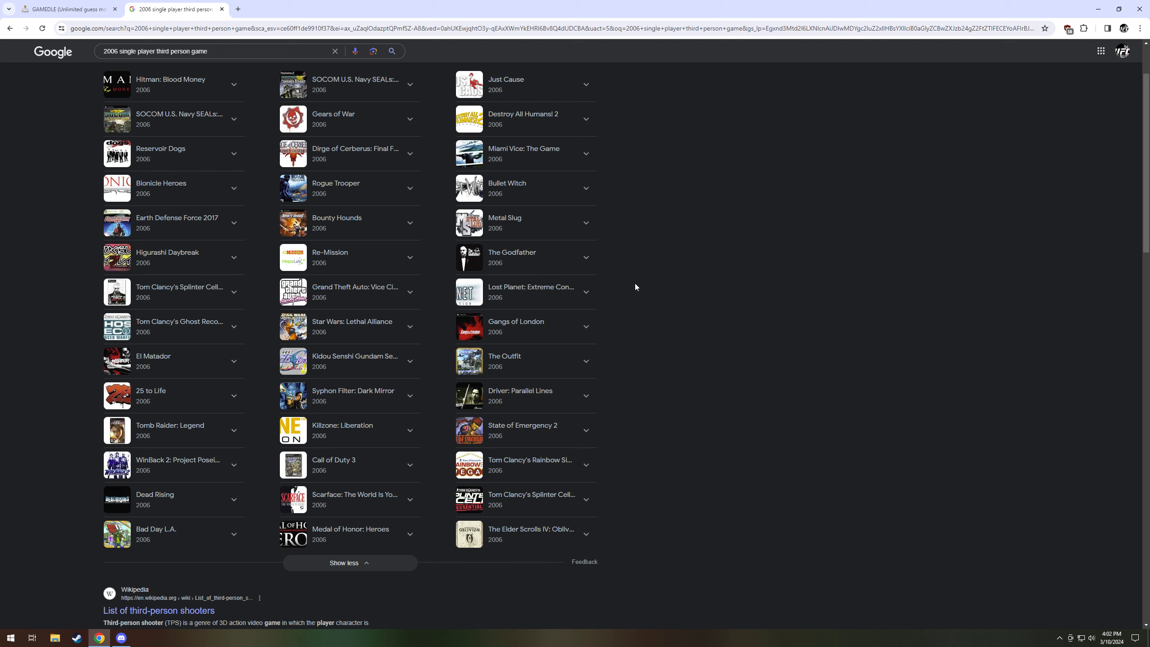
scroll(635, 282, "up", 1)
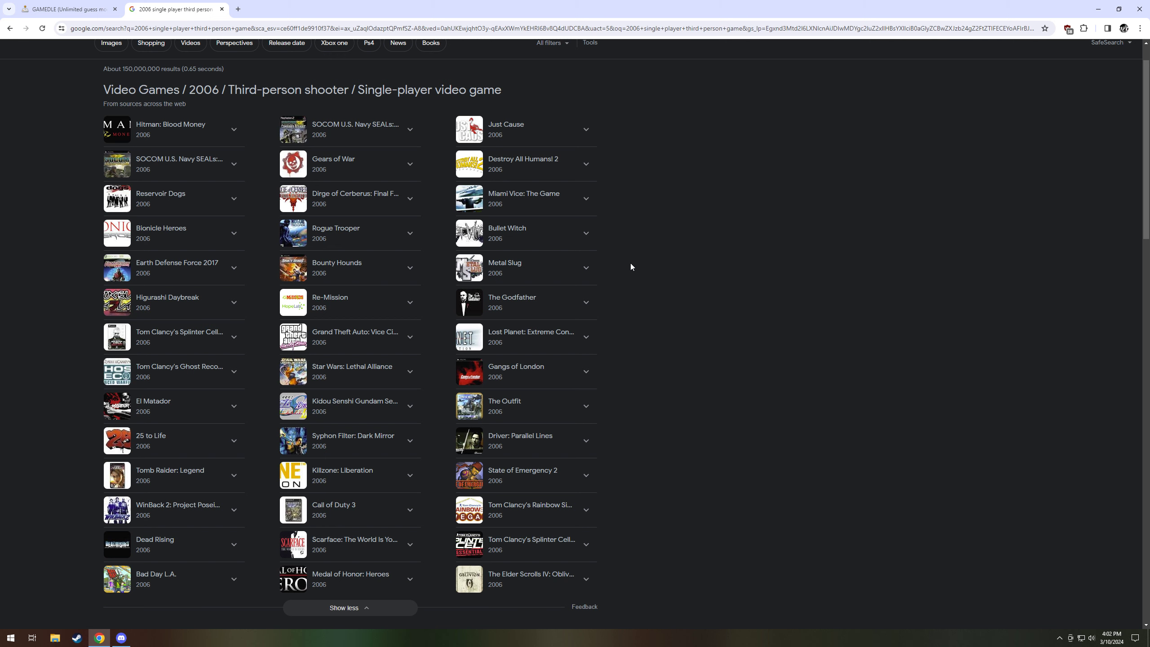
scroll(631, 263, "down", 3)
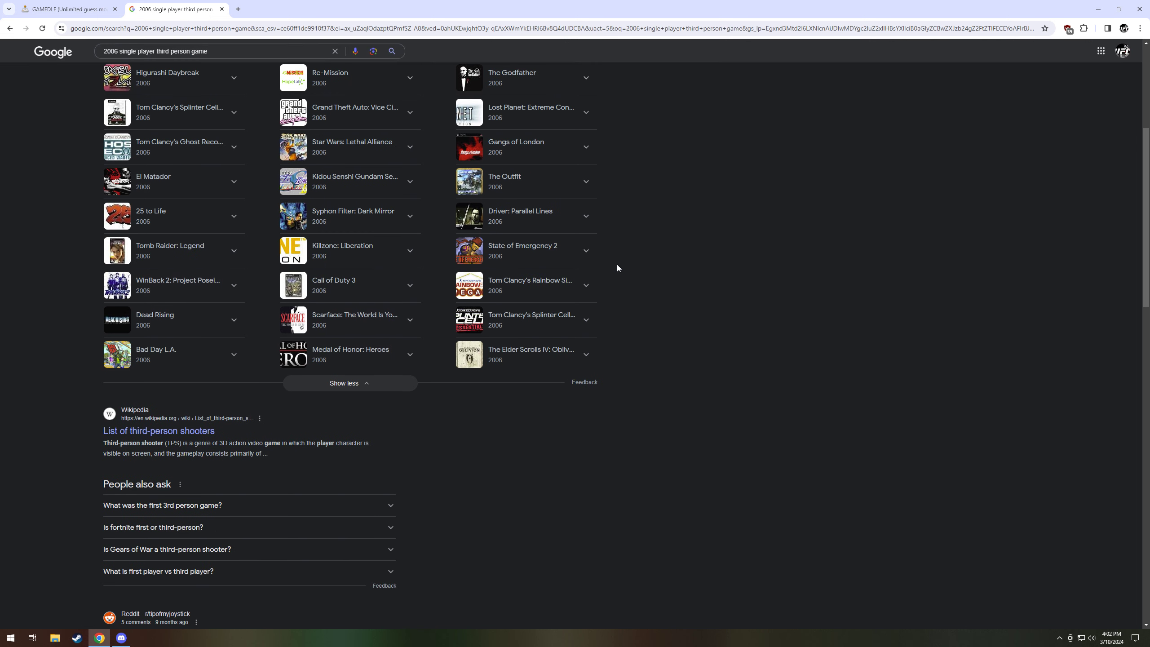
scroll(617, 265, "up", 5)
scroll(558, 297, "up", 3)
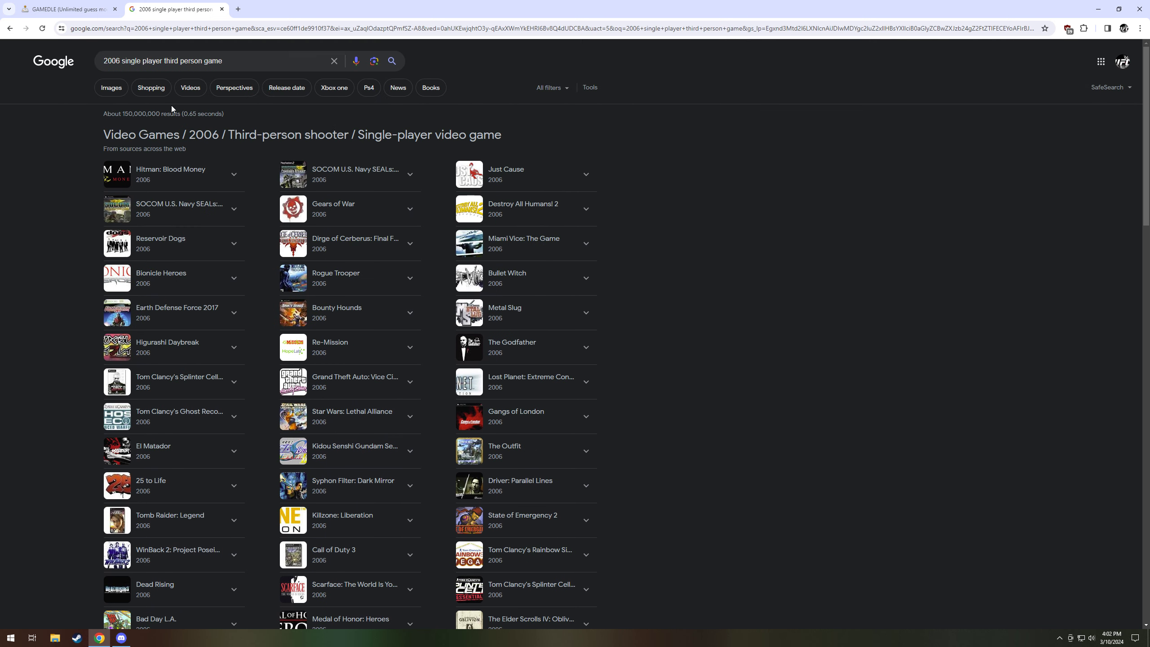
left_click_drag(164, 60, 230, 61)
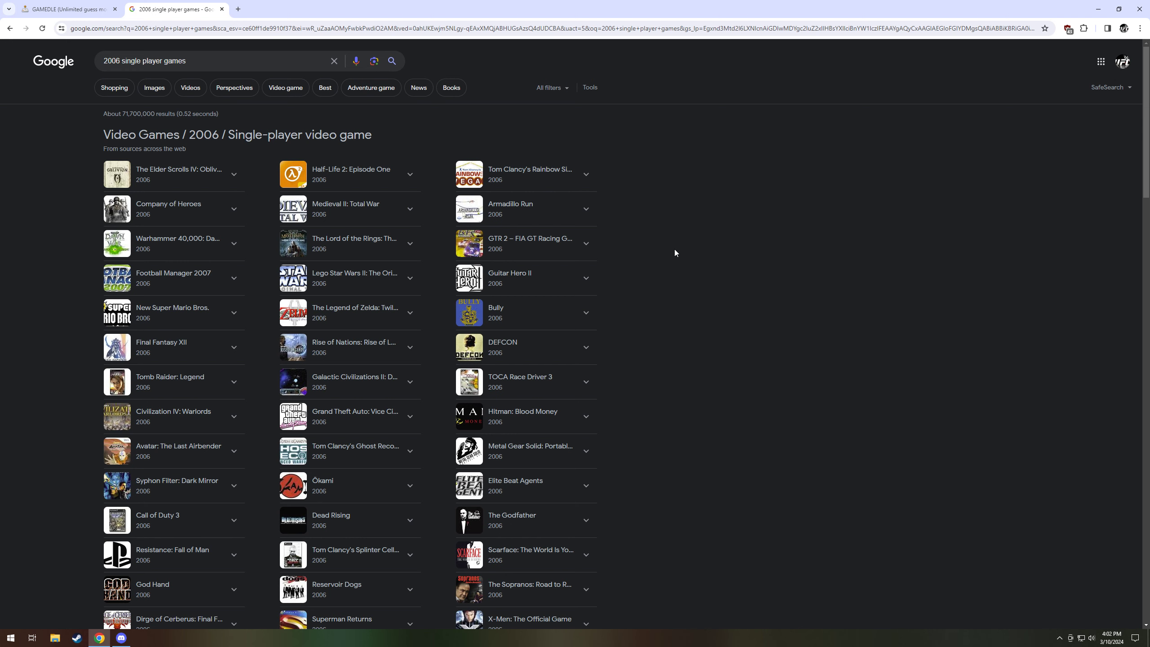
scroll(674, 249, "down", 1)
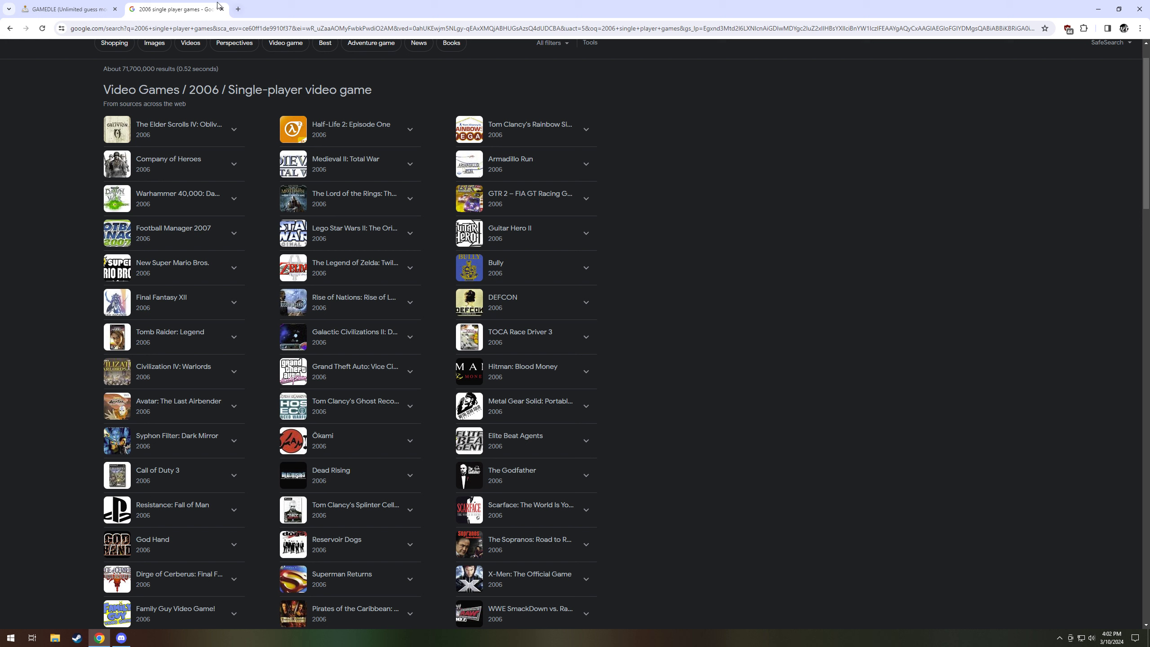
Compare the Gamedle clue grid against Google's 2006 games list, ending on the Gamedle board
left_click(68, 9)
scroll(281, 411, "down", 5)
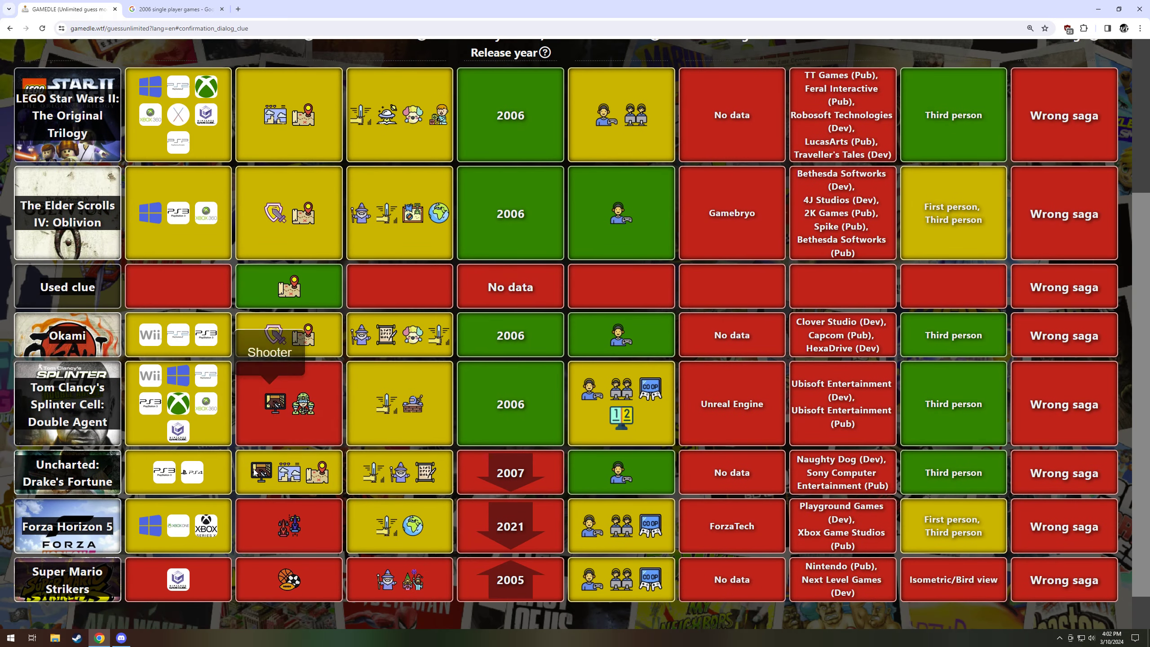
scroll(255, 290, "up", 2)
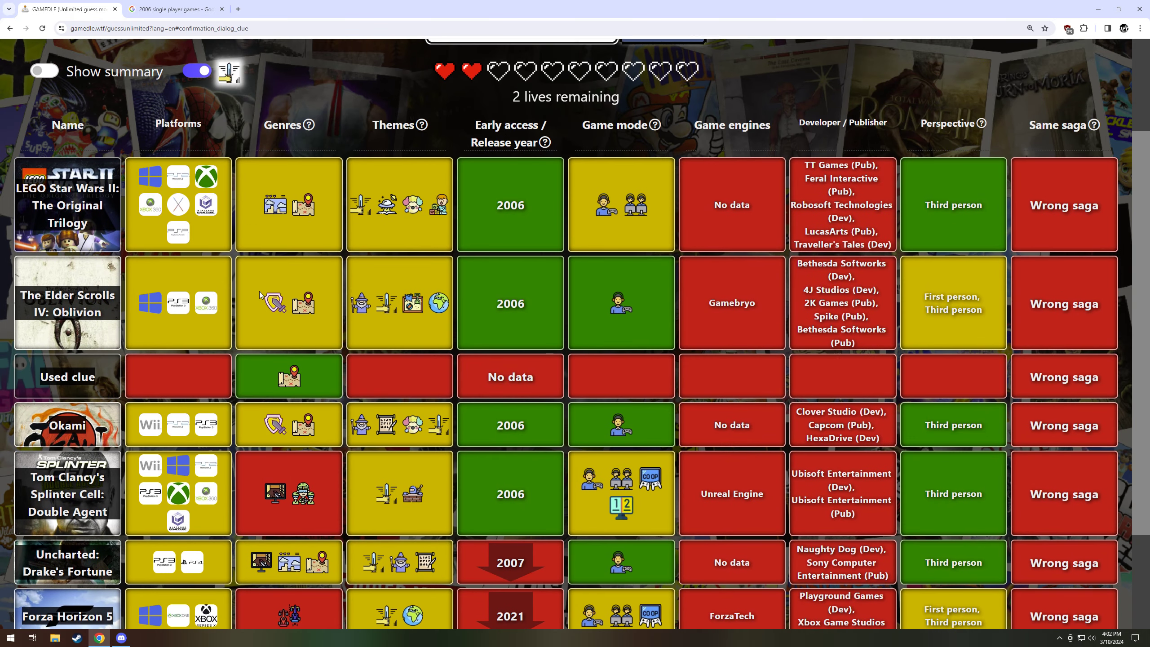
scroll(690, 381, "down", 3)
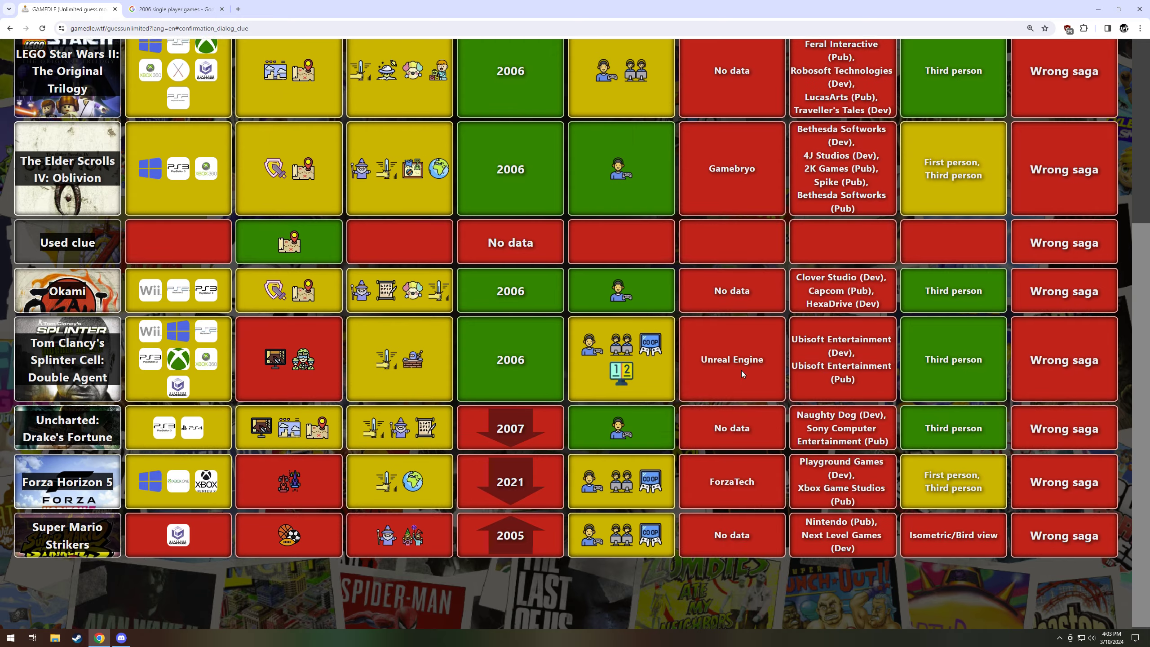
scroll(689, 382, "up", 5)
key("ctrl+Tab")
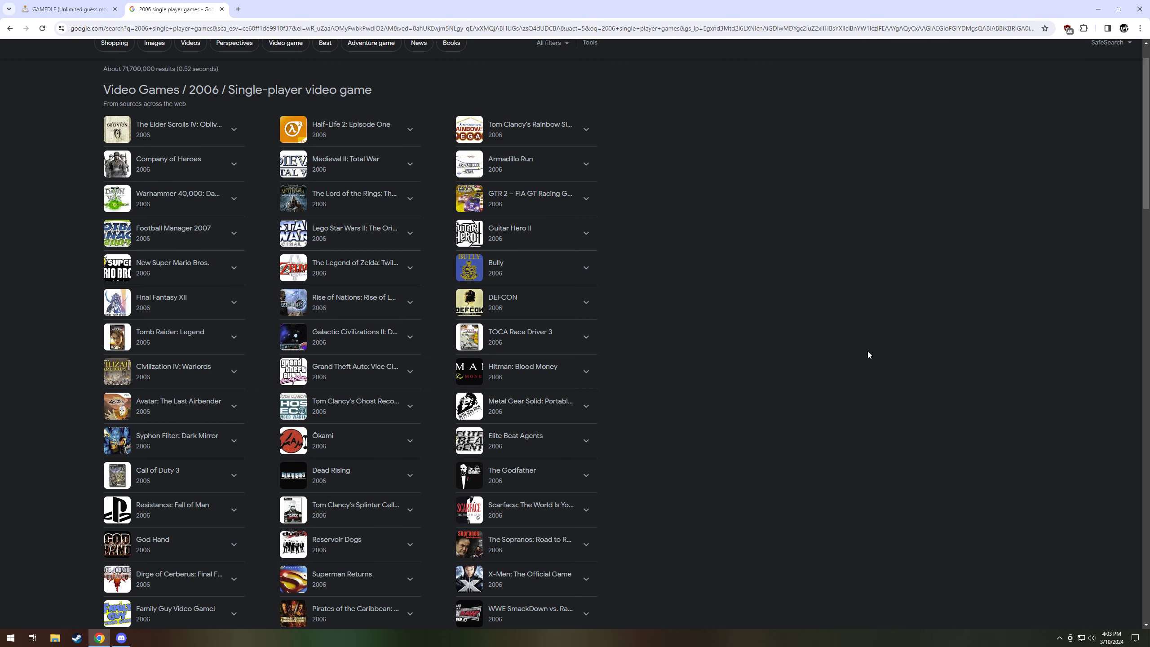
scroll(863, 353, "down", 1)
scroll(845, 350, "down", 1)
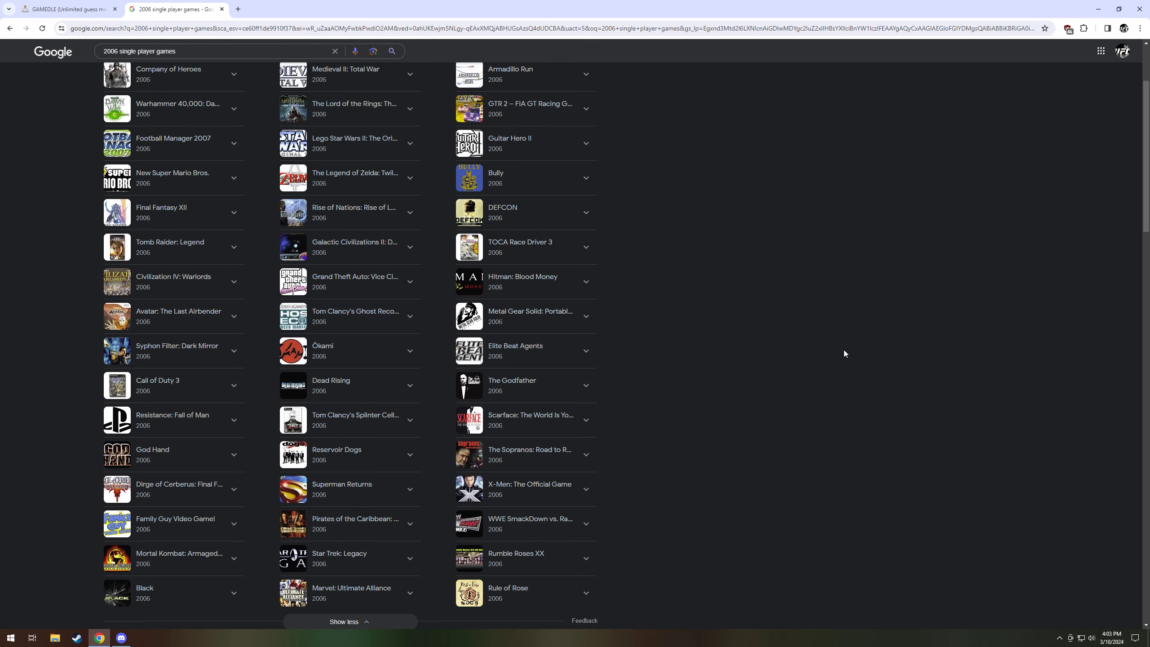
scroll(842, 348, "down", 2)
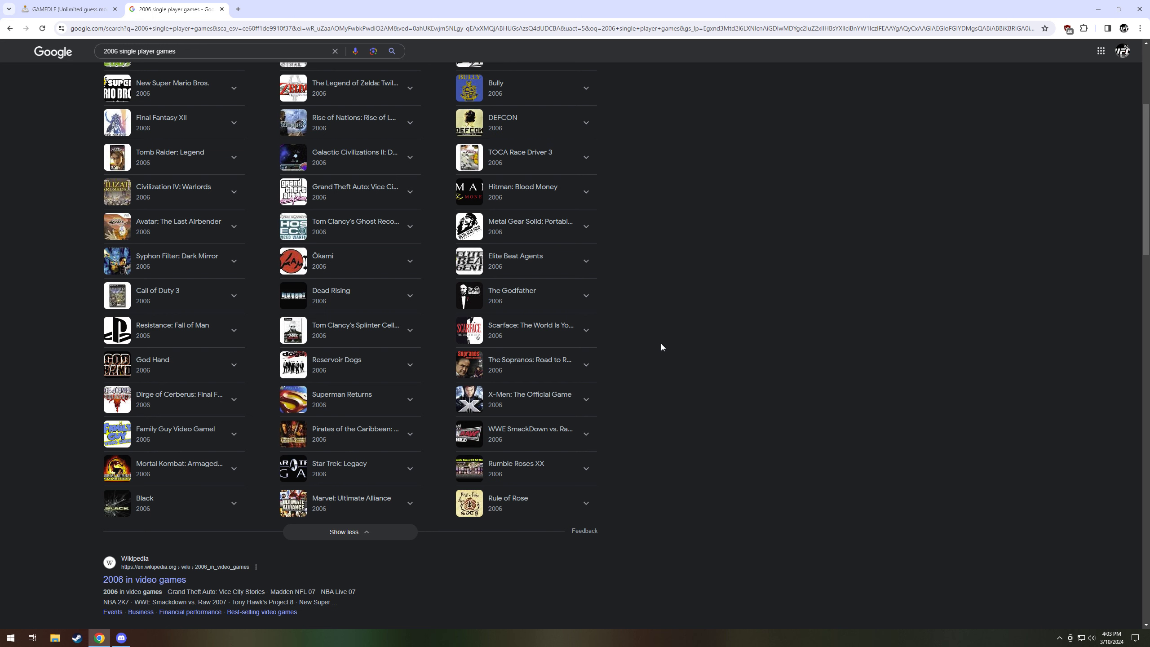
scroll(660, 346, "up", 1)
scroll(657, 342, "up", 1)
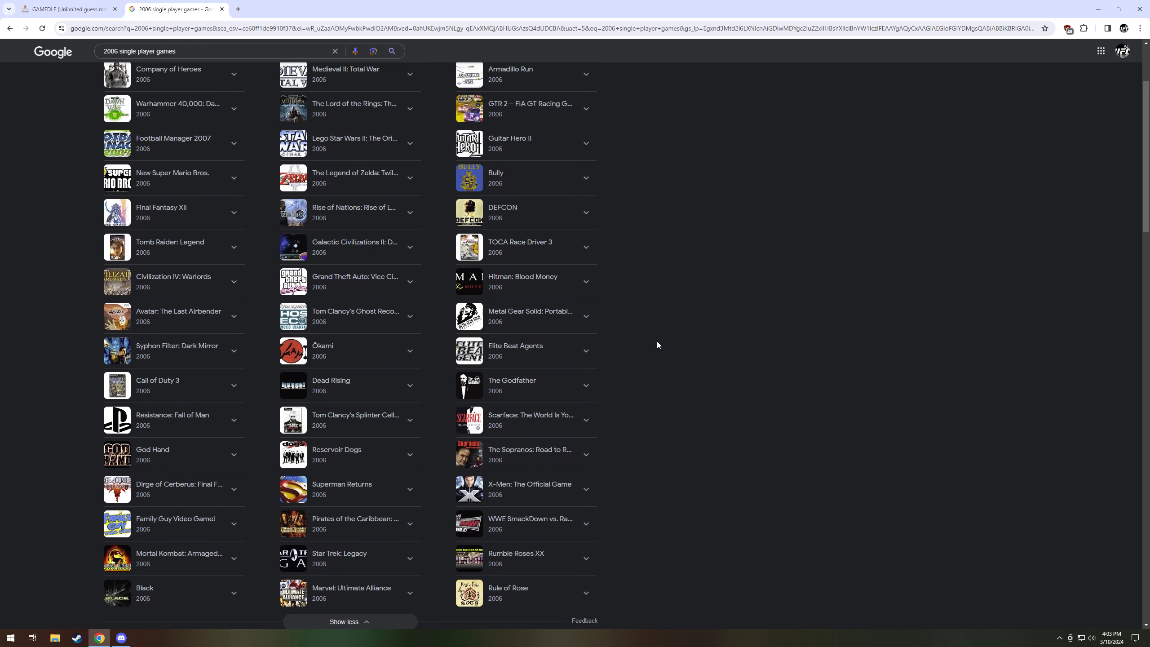
scroll(649, 350, "up", 2)
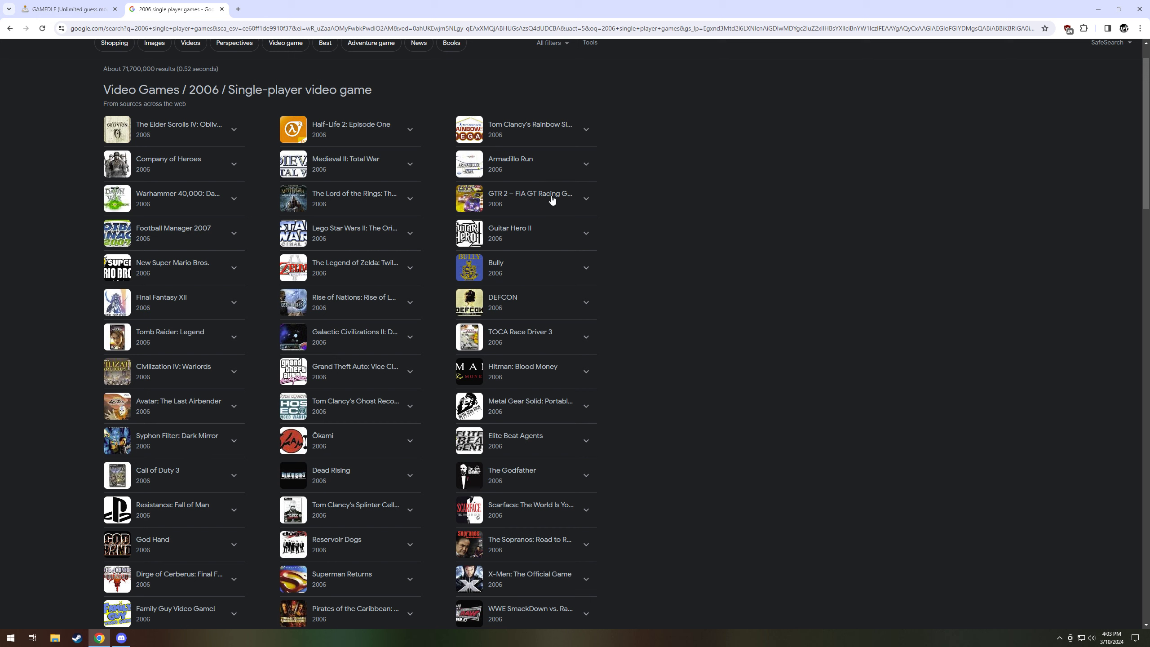
key("ctrl+shift+Tab")
scroll(678, 312, "down", 3)
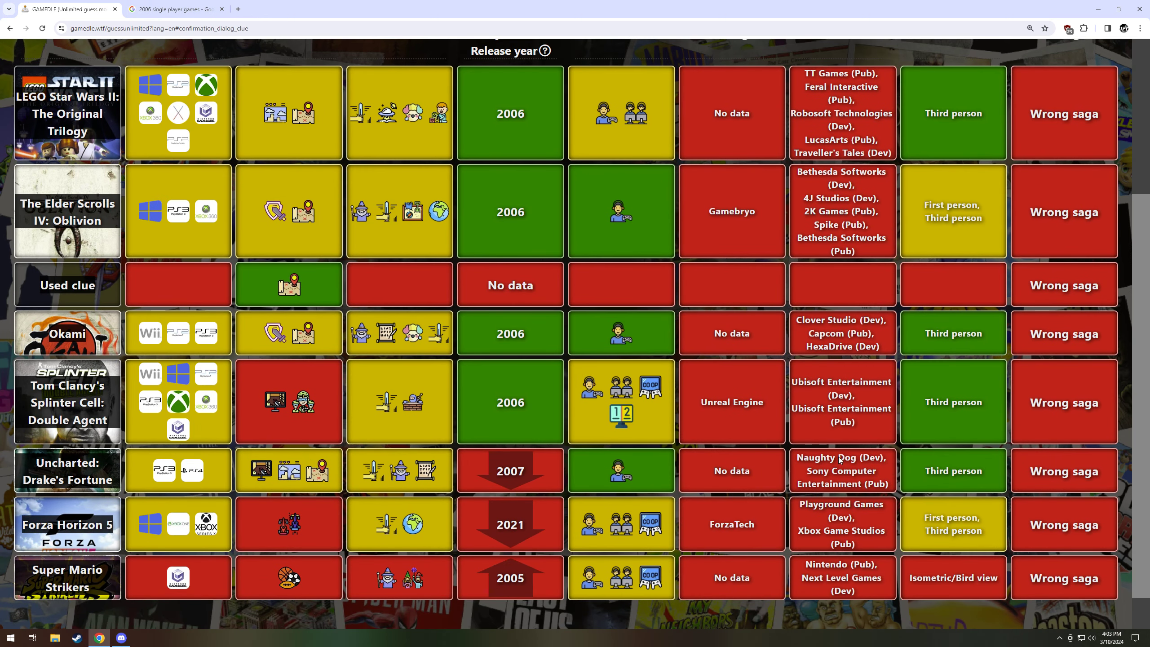
scroll(840, 459, "up", 3)
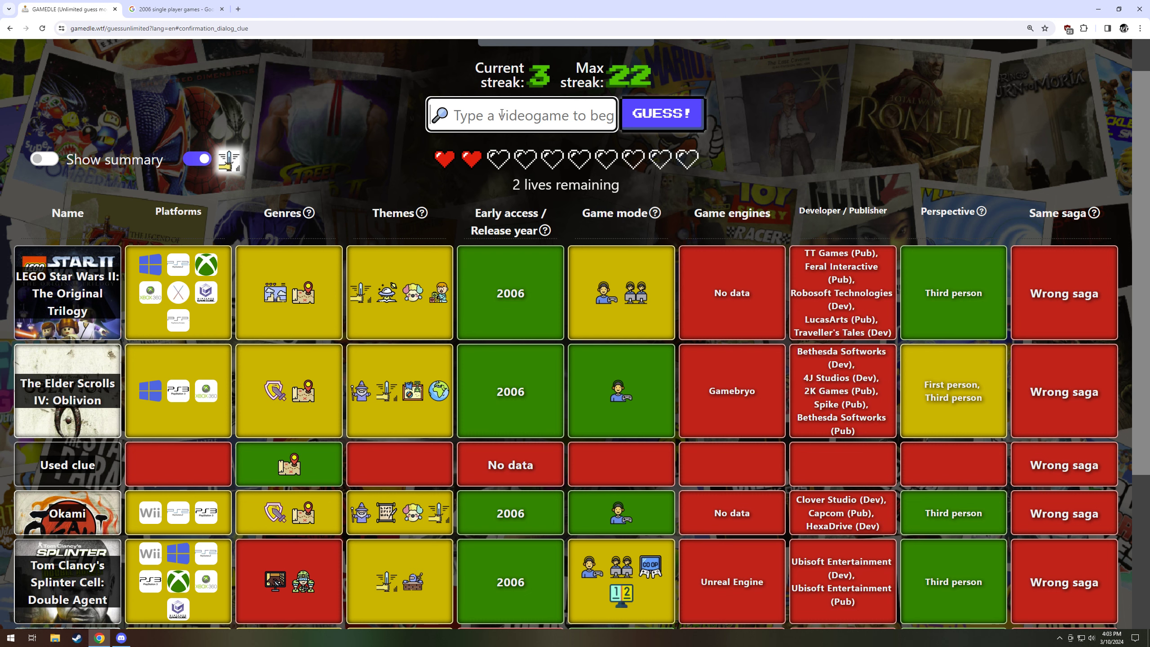
type("bully")
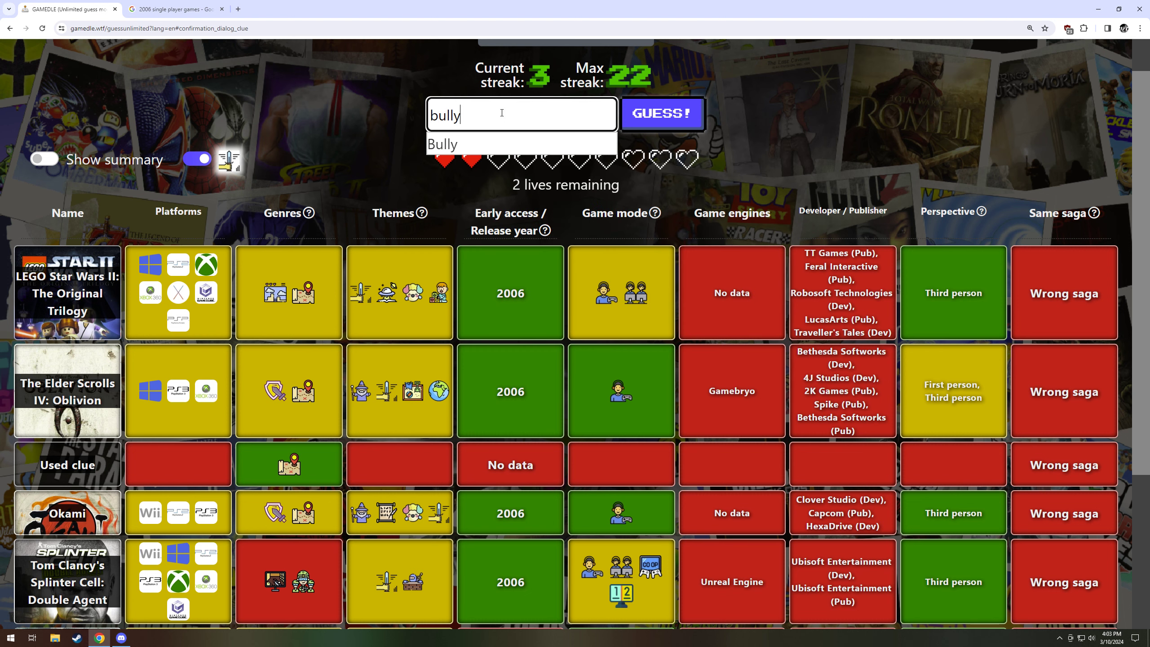
Guess Bully to solve the round, raising the streak to 4, and show the full guess table
left_click(485, 144)
left_click(661, 113)
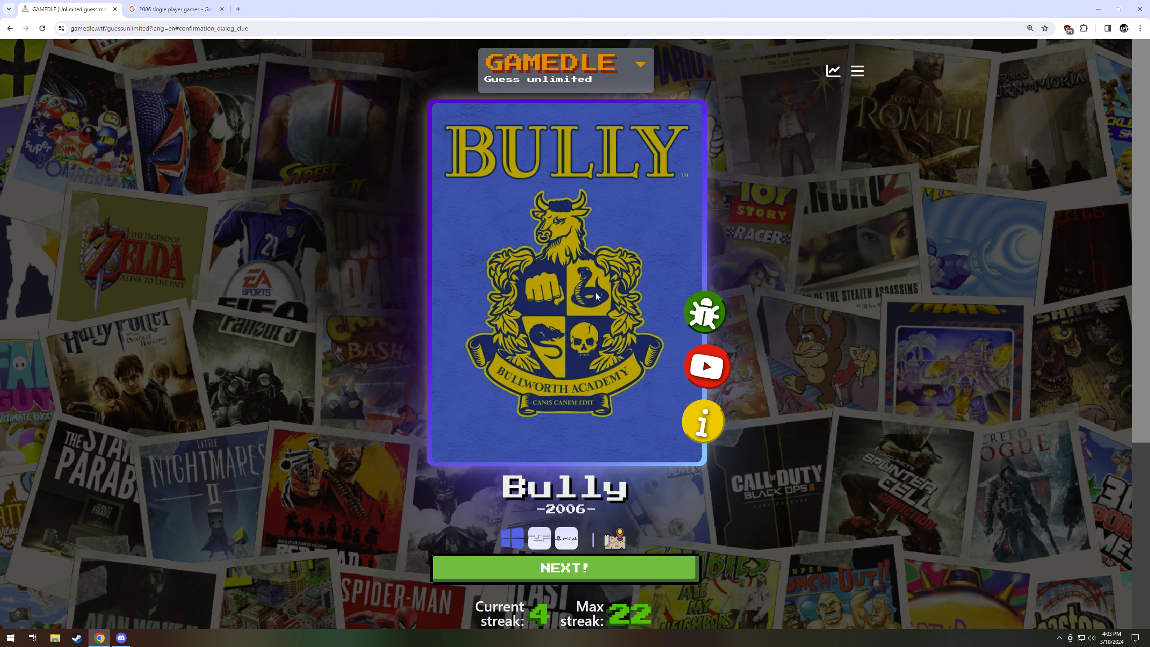
scroll(598, 431, "down", 2)
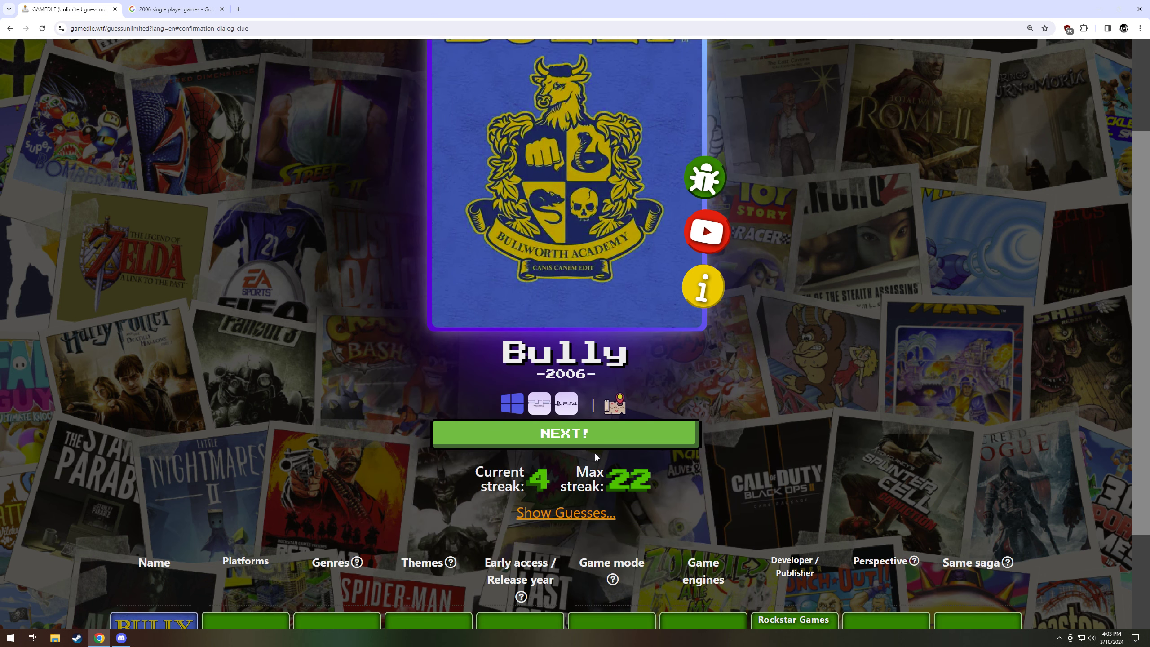
left_click(566, 468)
scroll(665, 359, "down", 4)
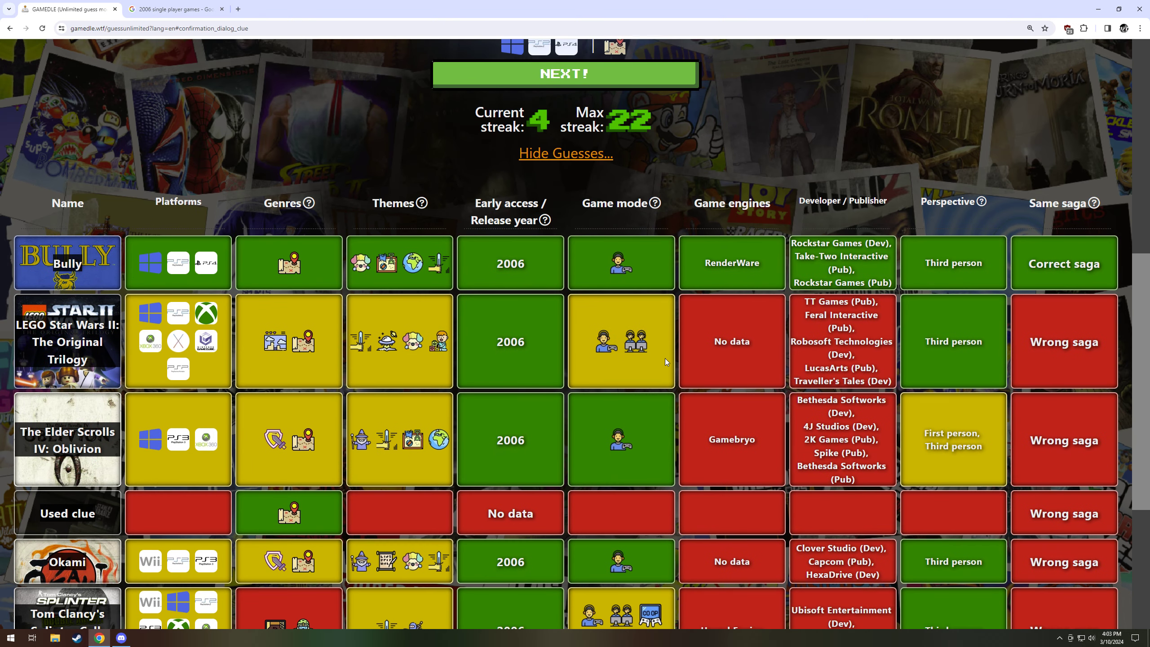
scroll(664, 358, "down", 3)
scroll(651, 374, "down", 2)
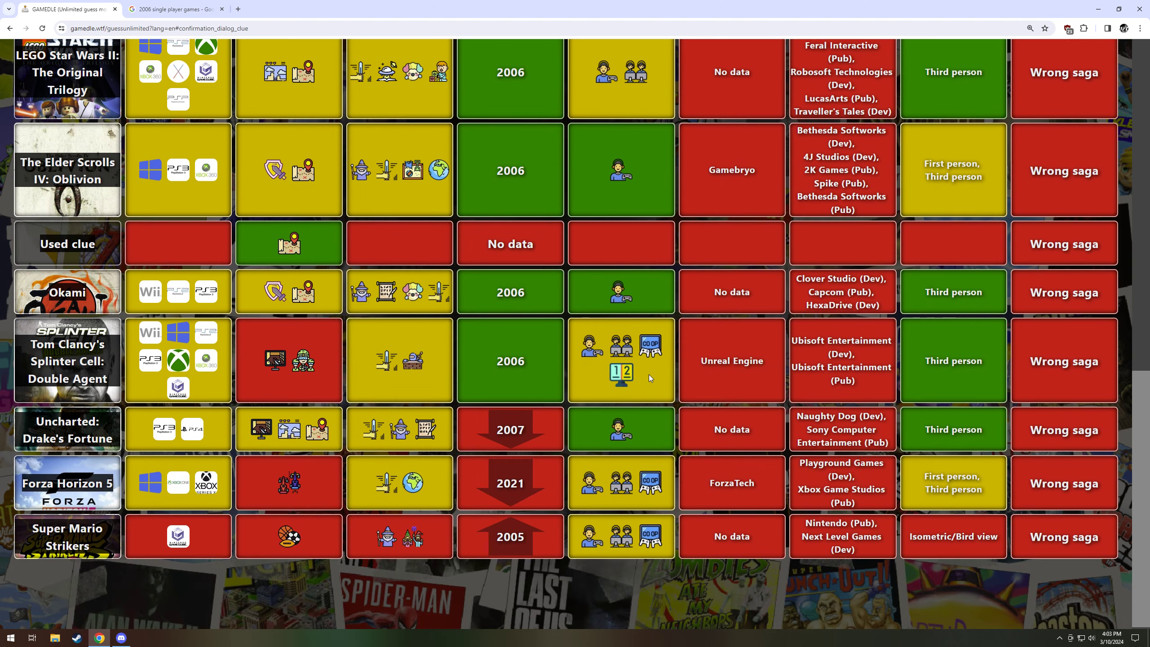